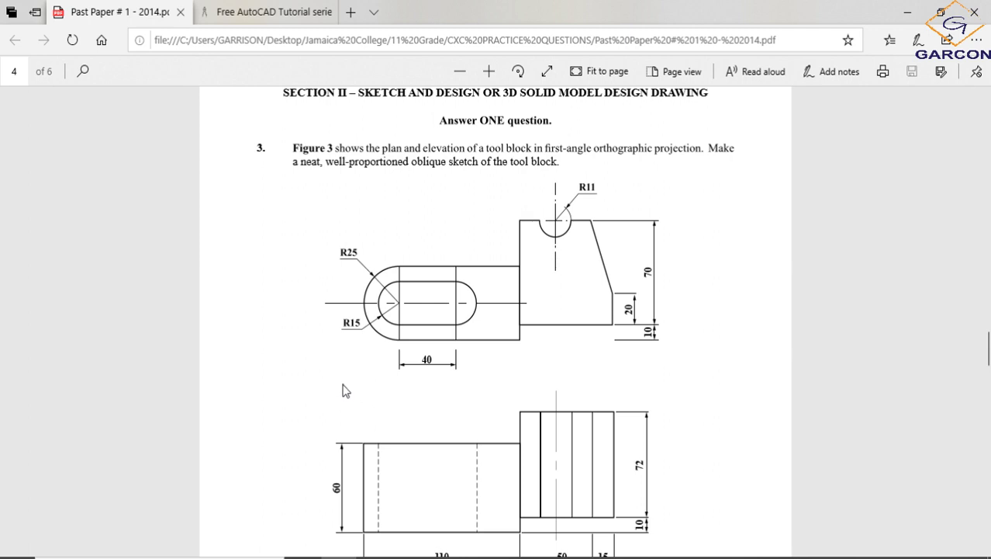
Step: Scroll through Figure 3 on page 4 of the 2014 past paper to study the tool block views
{"action": "scroll", "coordinate": [503, 386], "scroll_direction": "up", "scroll_amount": 2}
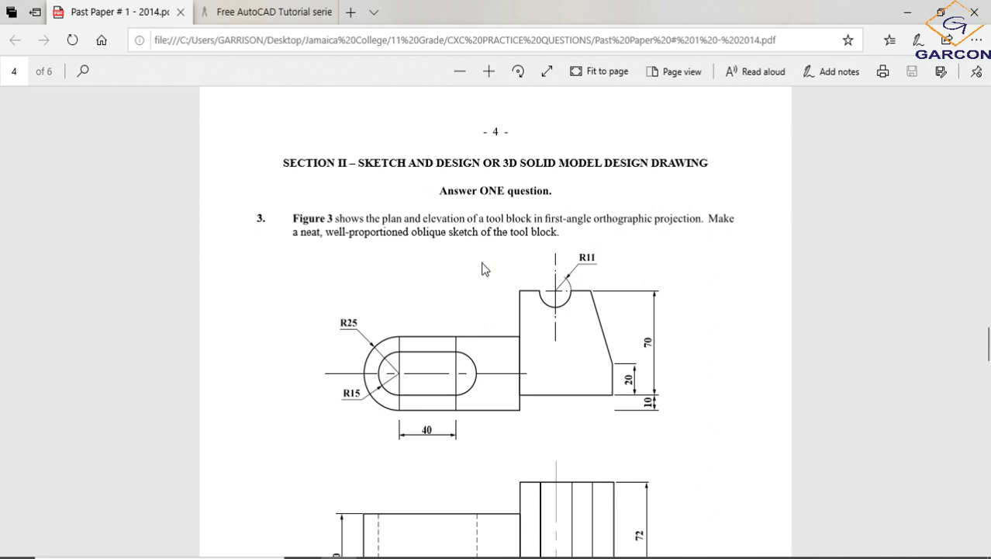
{"action": "scroll", "coordinate": [481, 269], "scroll_direction": "down", "scroll_amount": 1}
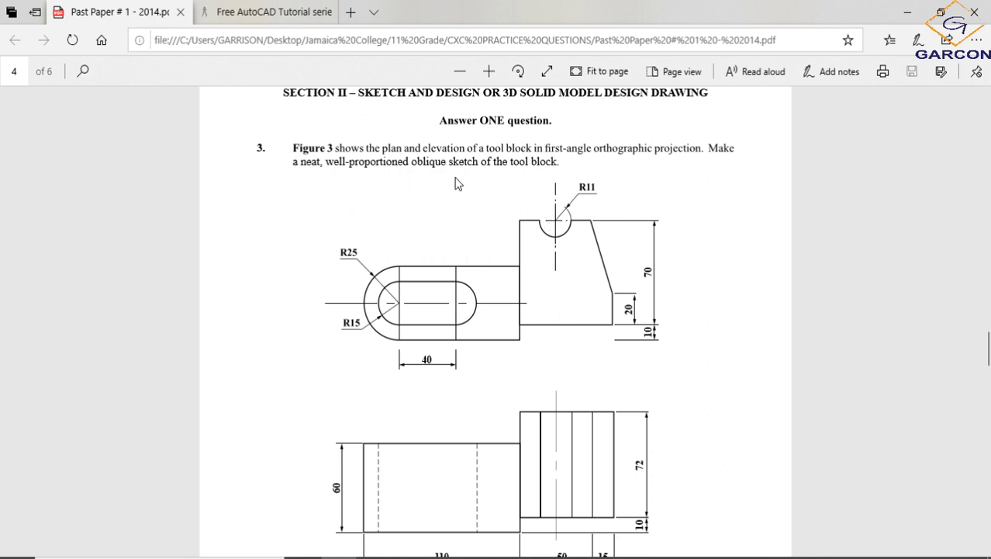
{"action": "scroll", "coordinate": [457, 182], "scroll_direction": "up", "scroll_amount": 2}
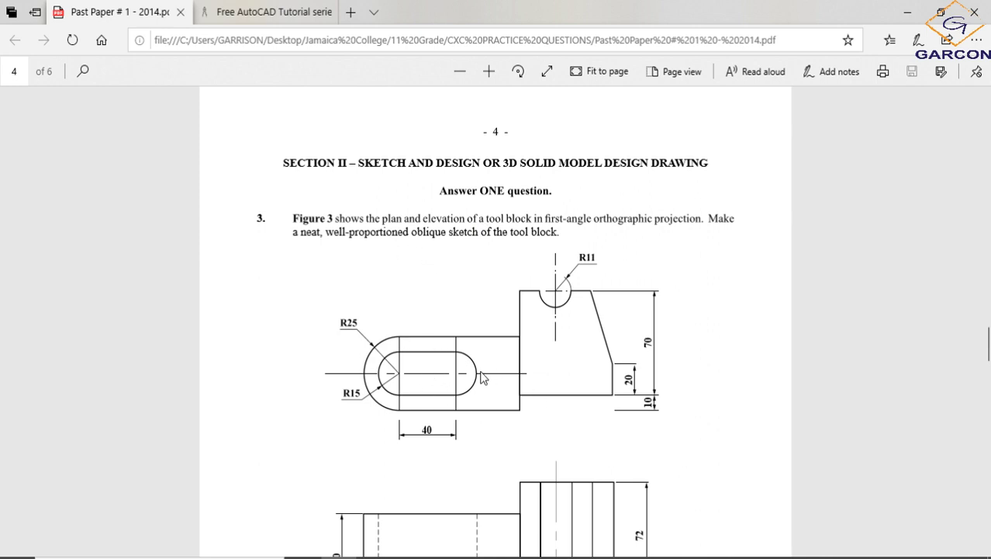
{"action": "scroll", "coordinate": [480, 371], "scroll_direction": "down", "scroll_amount": 2}
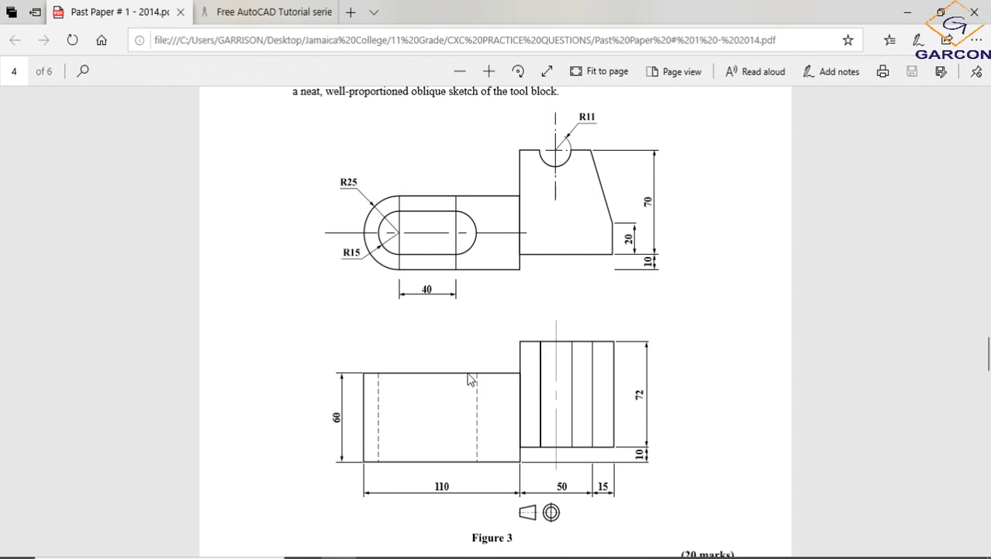
{"action": "scroll", "coordinate": [466, 380], "scroll_direction": "down", "scroll_amount": 1}
{"action": "scroll", "coordinate": [460, 377], "scroll_direction": "up", "scroll_amount": 2}
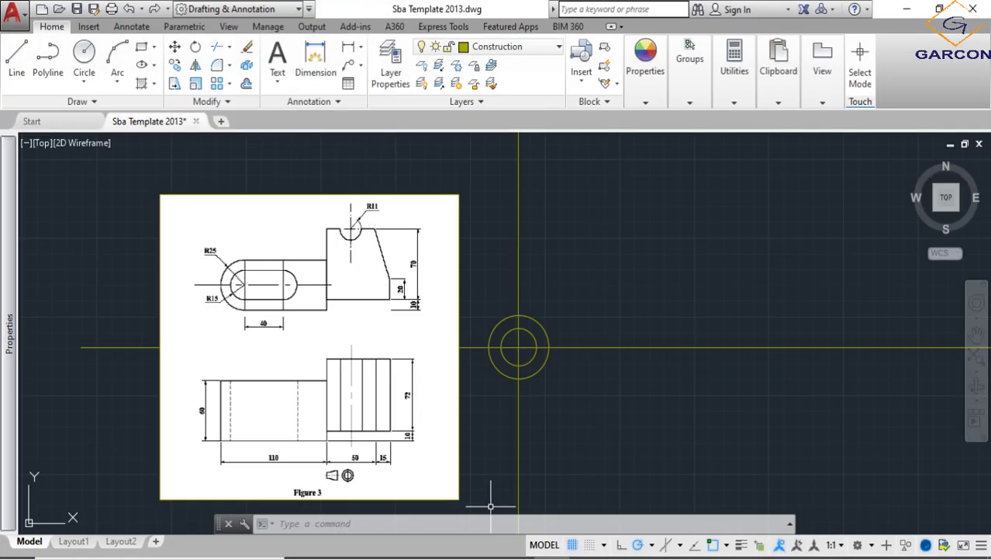
{"action": "mouse_move", "coordinate": [481, 547]}
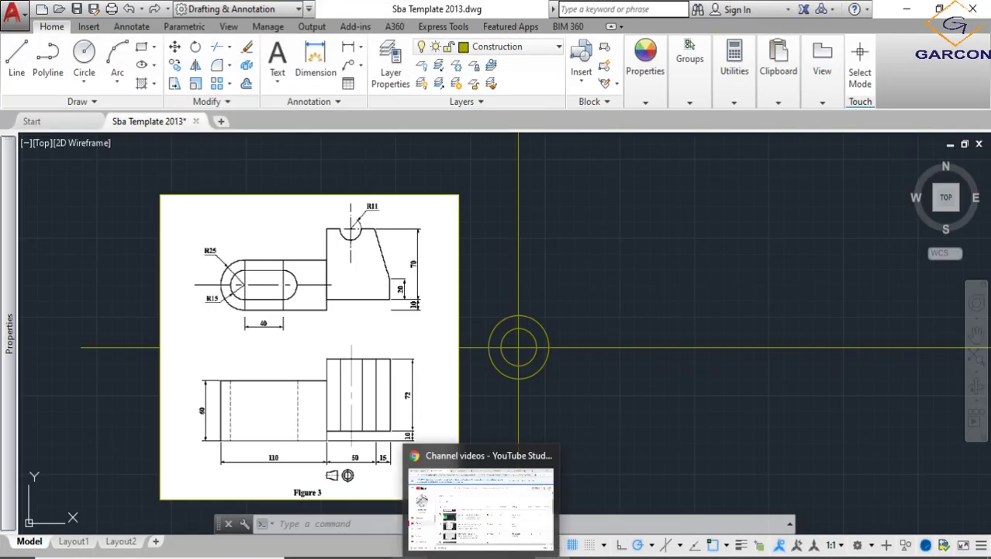
Step: Bring back and enlarge the Figure 3 reference image to re-check the views
{"action": "left_click", "coordinate": [378, 516]}
{"action": "scroll", "coordinate": [434, 204], "scroll_direction": "down", "scroll_amount": 2}
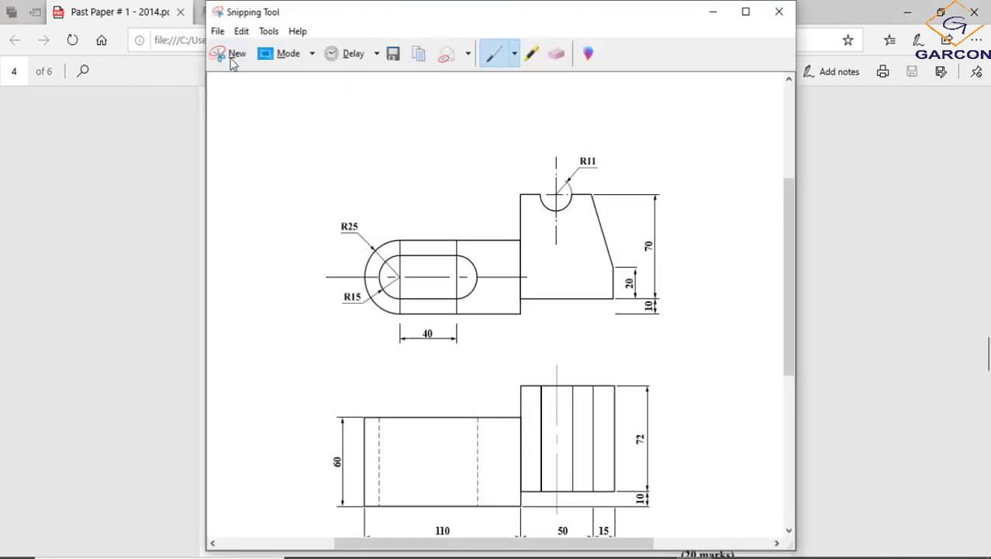
{"action": "double_click", "coordinate": [661, 15]}
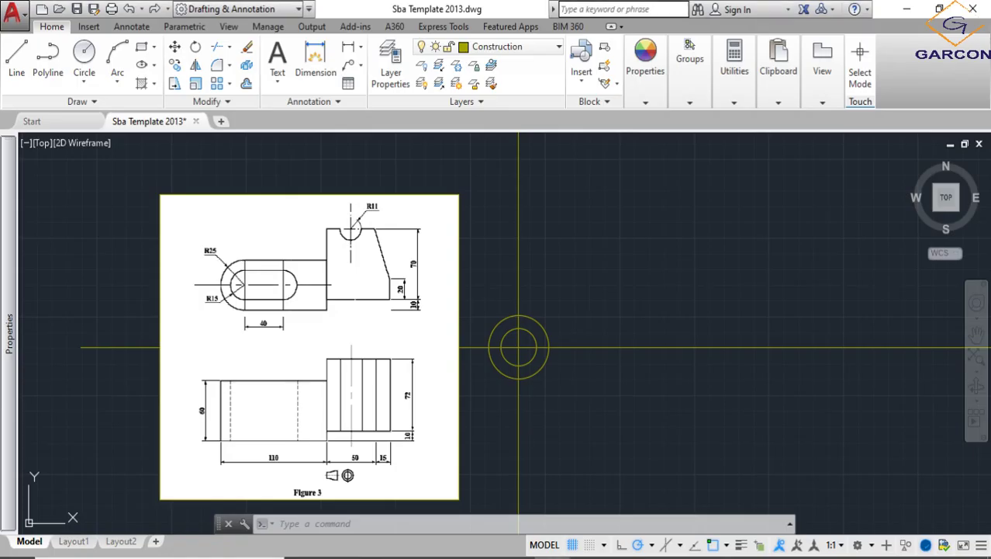
{"action": "scroll", "coordinate": [518, 347], "scroll_direction": "down", "scroll_amount": 2}
{"action": "scroll", "coordinate": [415, 305], "scroll_direction": "up", "scroll_amount": 5}
{"action": "scroll", "coordinate": [418, 312], "scroll_direction": "down", "scroll_amount": 3}
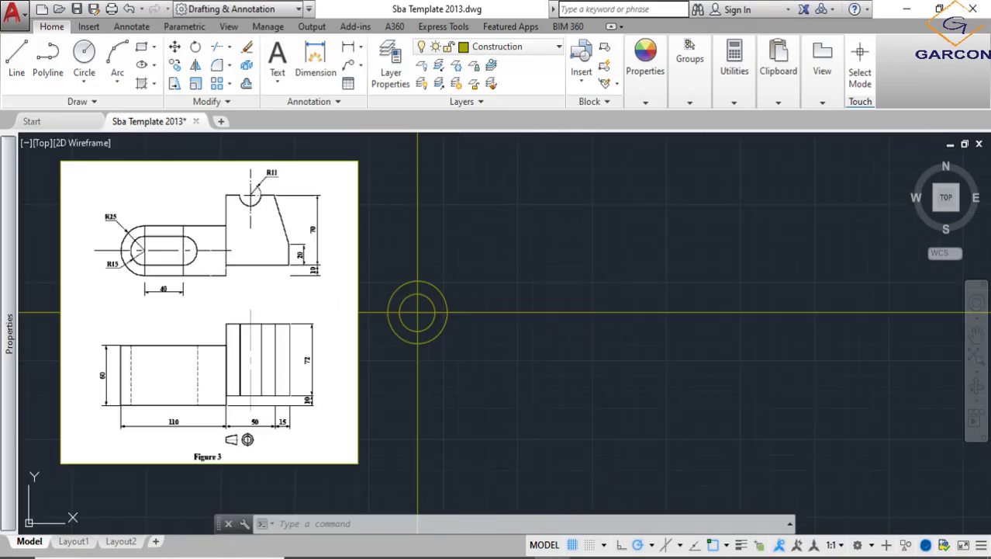
Step: Offset the vertical construction line 40 units to the right
{"action": "left_click", "coordinate": [247, 84]}
{"action": "type", "text": "4"}
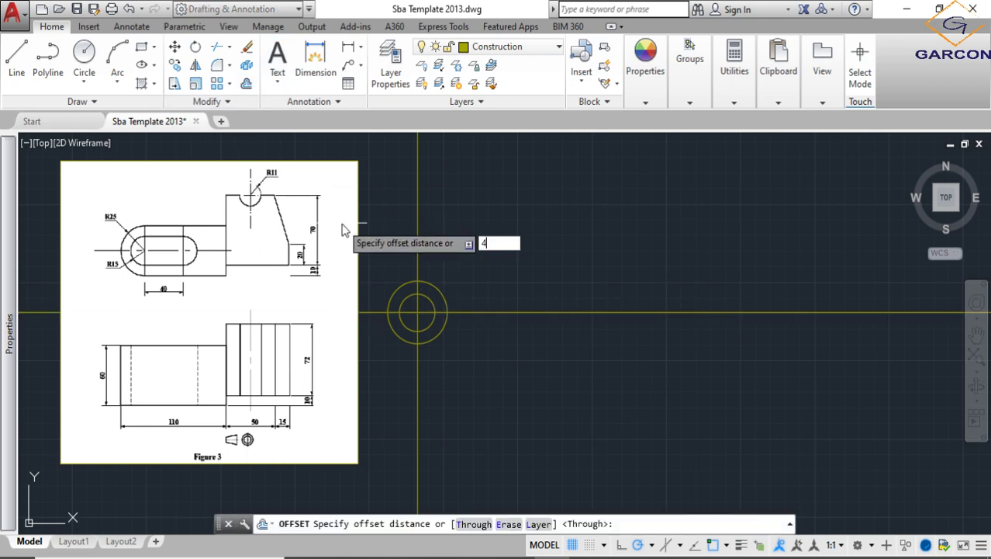
{"action": "type", "text": "0"}
{"action": "key", "text": "Return"}
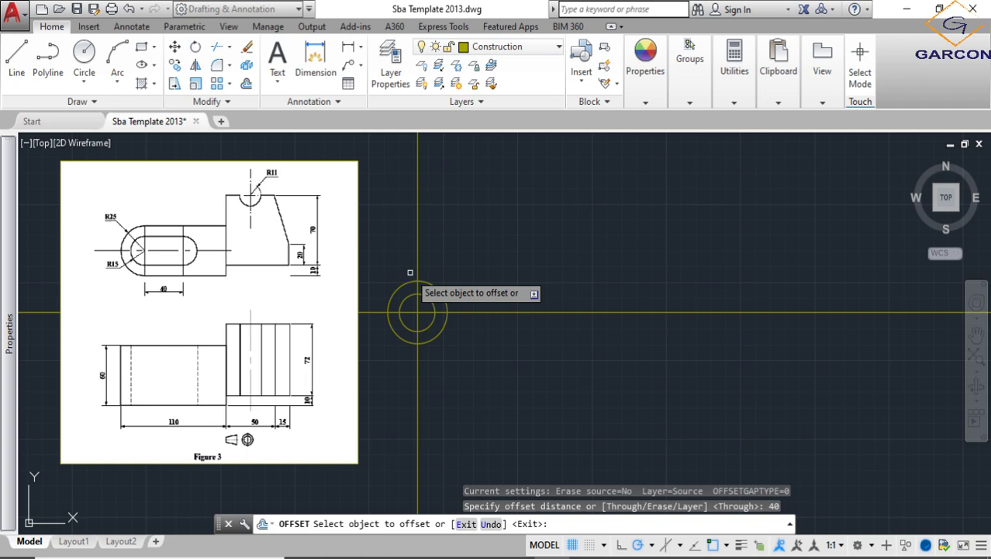
{"action": "left_click", "coordinate": [418, 269]}
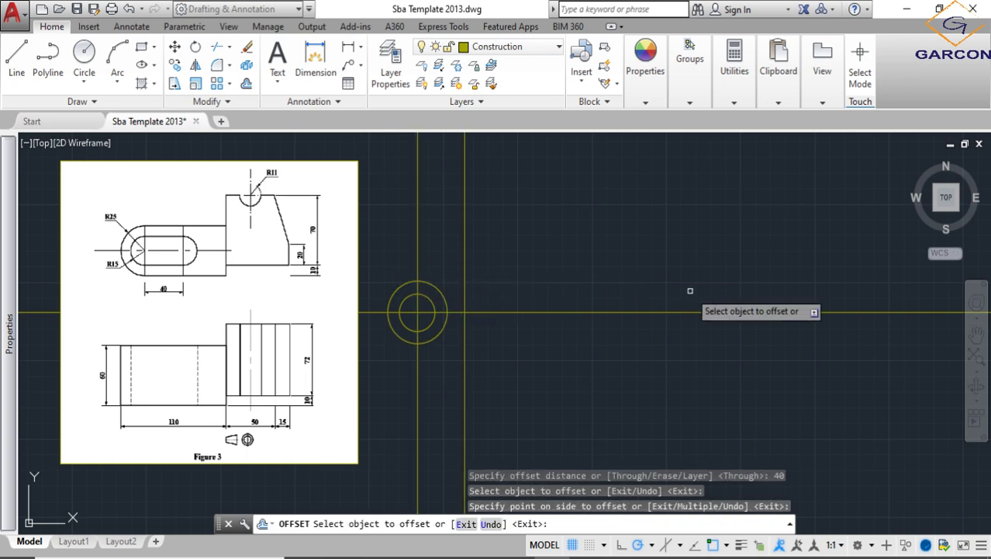
{"action": "left_click", "coordinate": [637, 294]}
{"action": "key", "text": "Escape"}
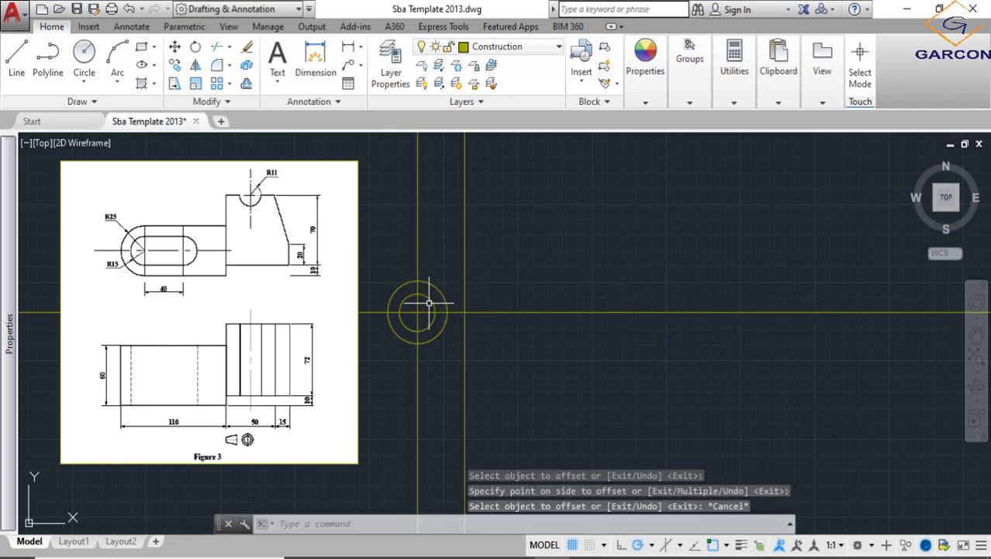
Step: Copy the smaller circle from its centre onto the new line's intersection
{"action": "left_click", "coordinate": [431, 299]}
{"action": "left_click", "coordinate": [195, 66]}
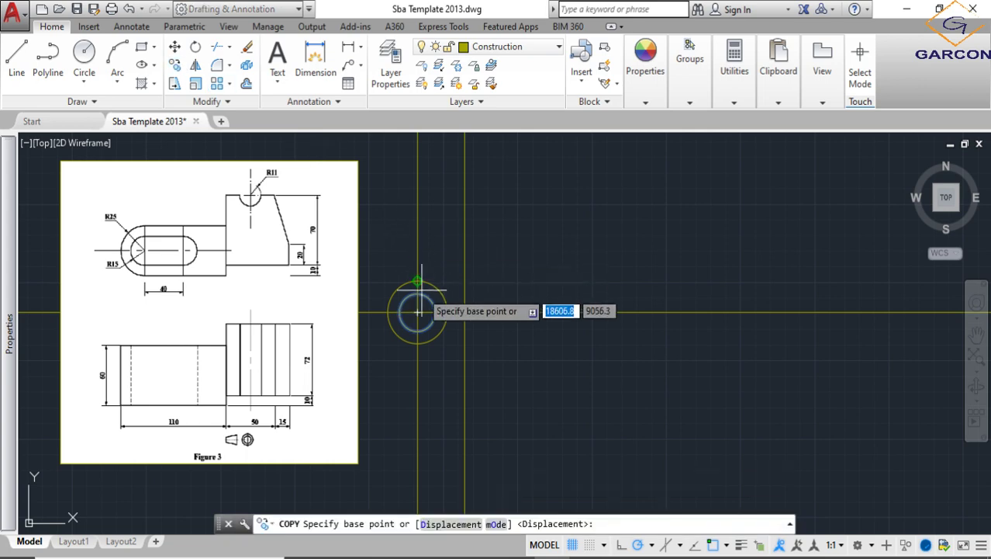
{"action": "left_click", "coordinate": [417, 311]}
{"action": "left_click", "coordinate": [465, 312]}
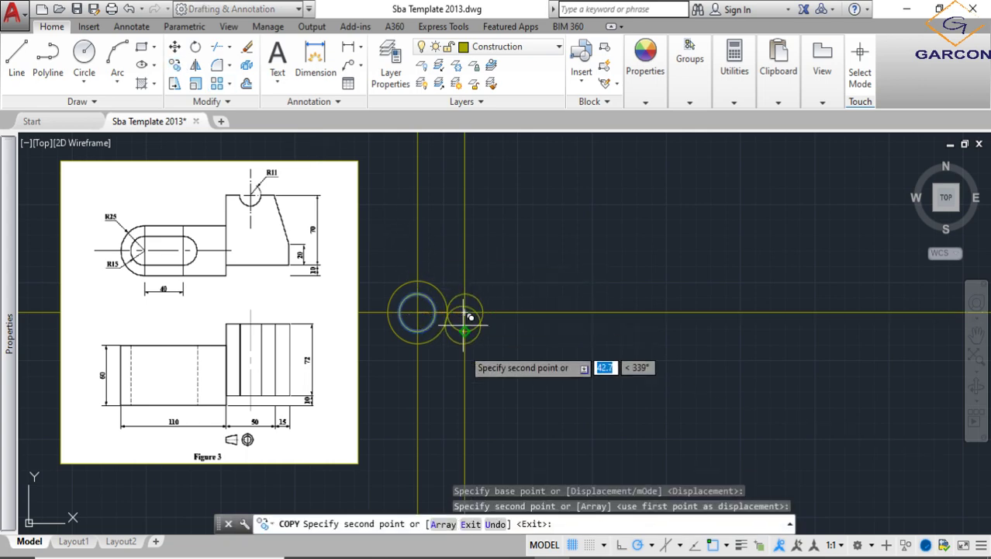
{"action": "key", "text": "Escape"}
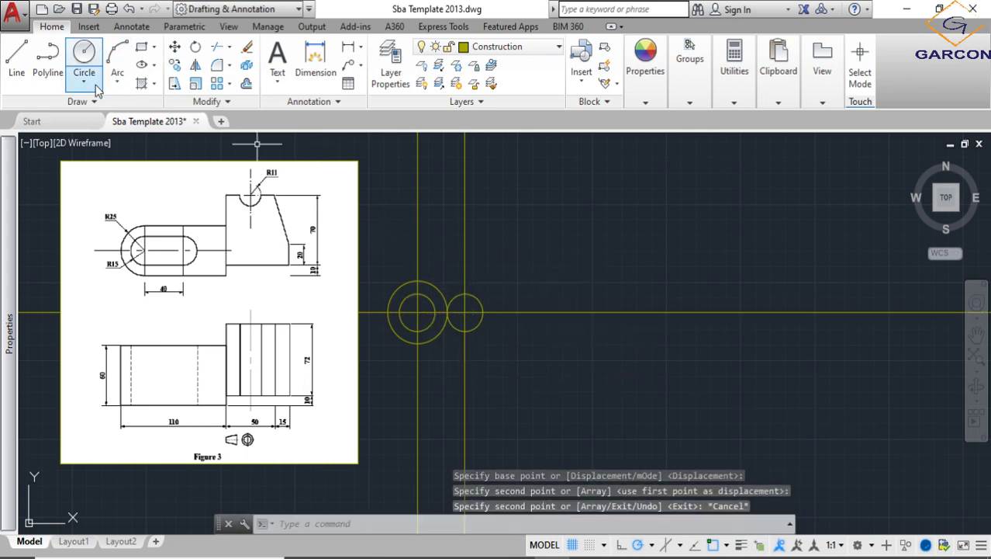
Step: Draw connecting lines from the copied circle's top and bottom
{"action": "left_click", "coordinate": [17, 53]}
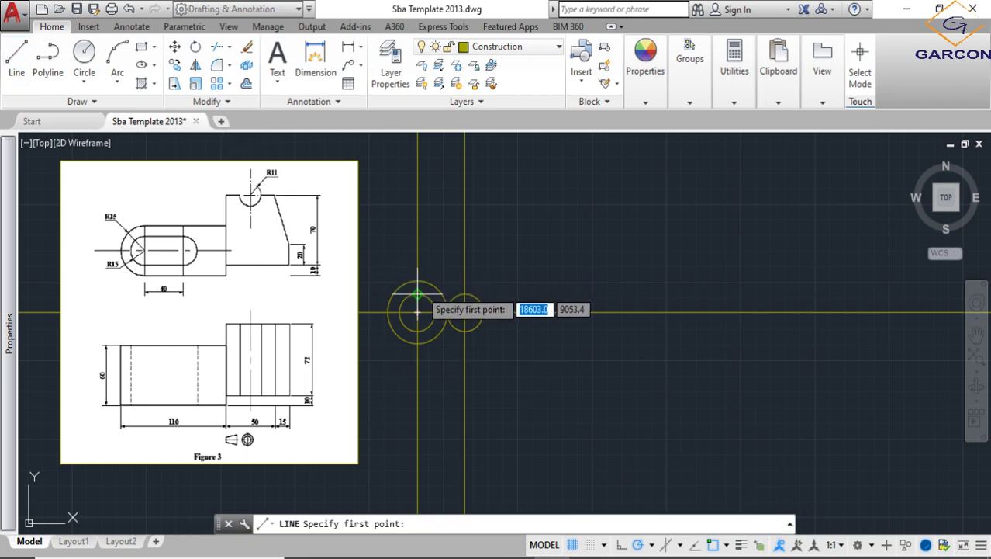
{"action": "left_click", "coordinate": [465, 293]}
{"action": "key", "text": "Escape"}
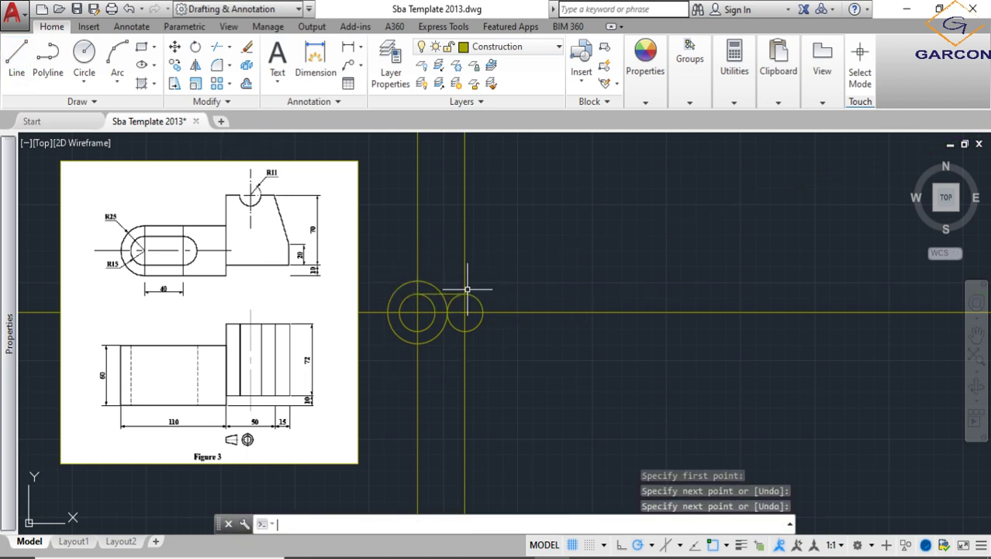
{"action": "key", "text": "Return"}
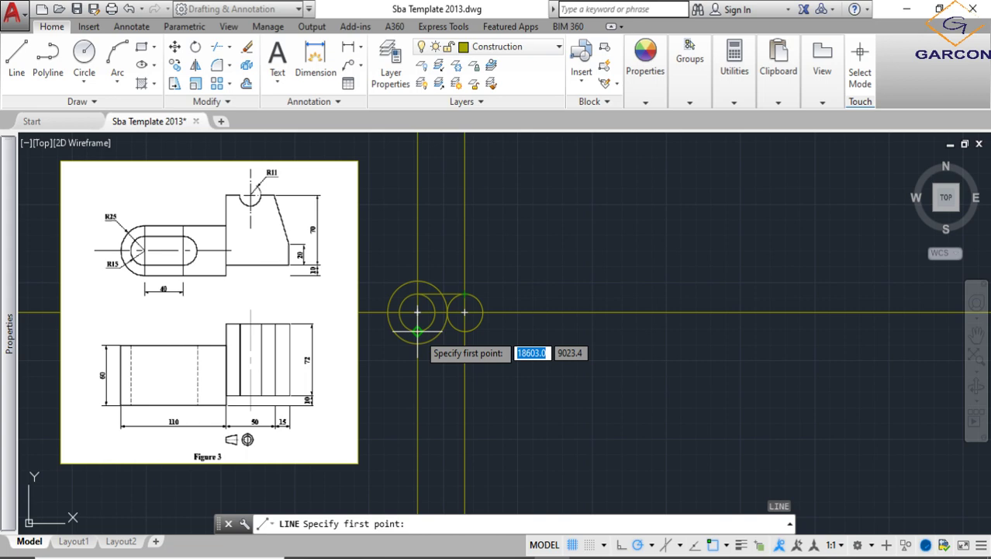
{"action": "left_click", "coordinate": [465, 332]}
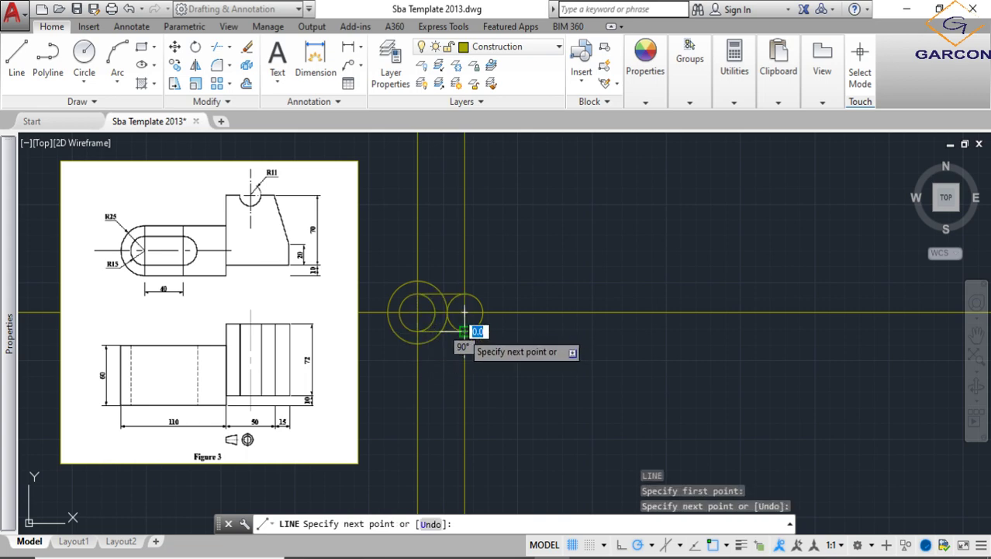
{"action": "key", "text": "Return"}
Step: Trim the inner circle's right arc and the small circle's left arc to form the slot
{"action": "left_click", "coordinate": [560, 361]}
{"action": "left_click", "coordinate": [380, 246]}
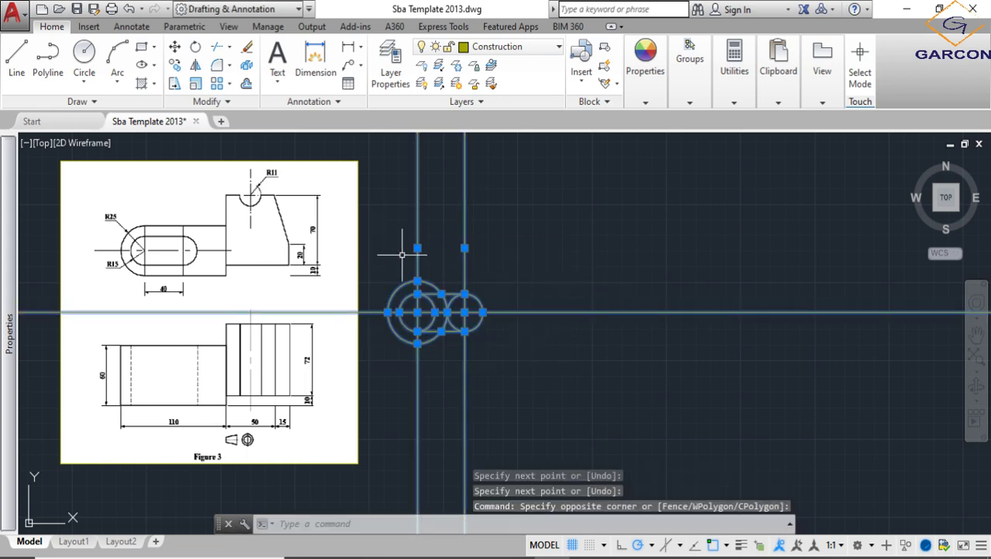
{"action": "type", "text": "tr"}
{"action": "key", "text": "Return"}
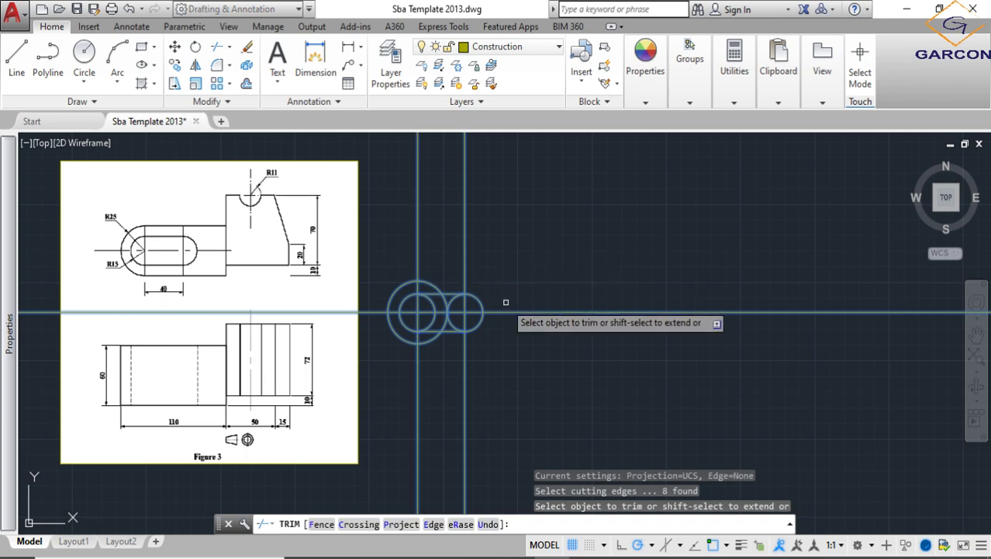
{"action": "scroll", "coordinate": [481, 312], "scroll_direction": "up", "scroll_amount": 2}
{"action": "left_click", "coordinate": [403, 295]}
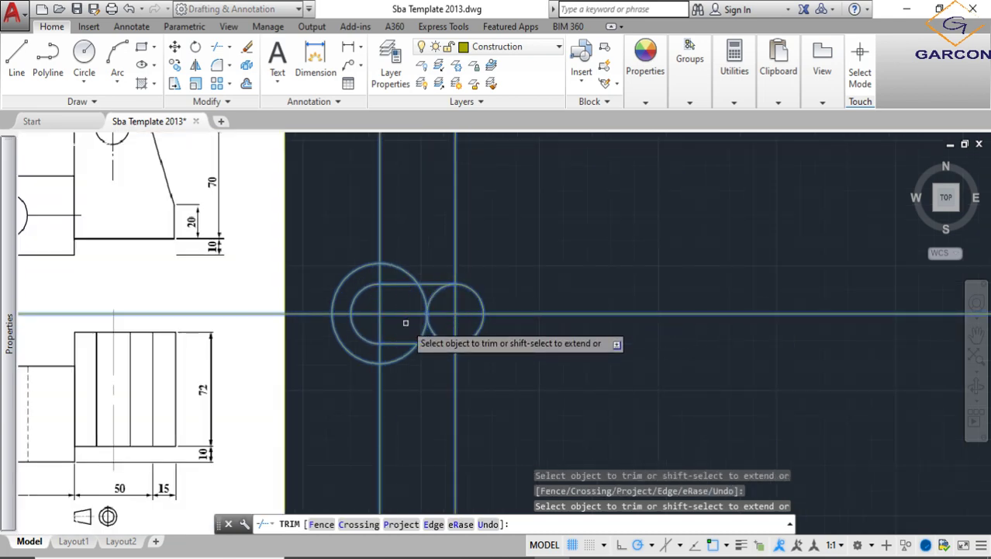
{"action": "left_click", "coordinate": [431, 304]}
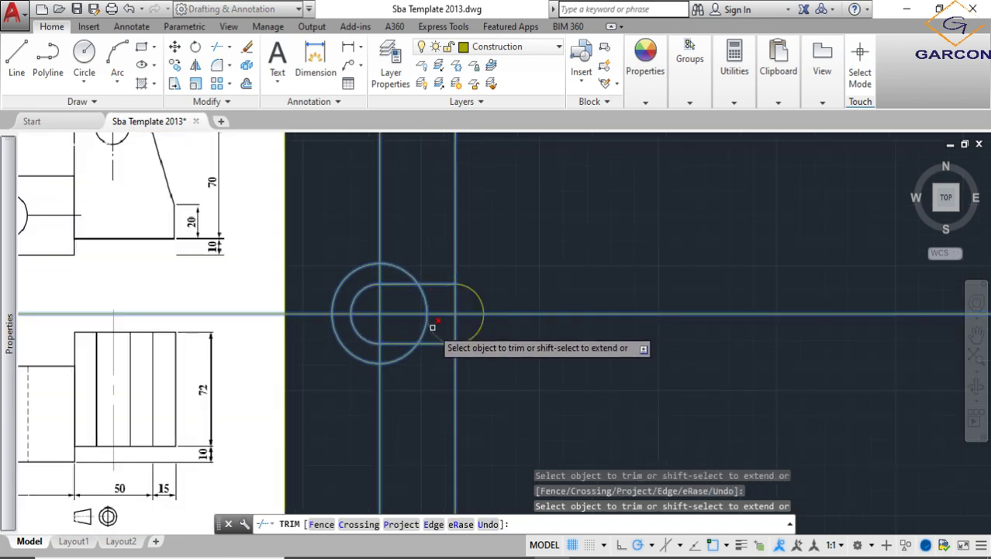
{"action": "scroll", "coordinate": [450, 333], "scroll_direction": "down", "scroll_amount": 4}
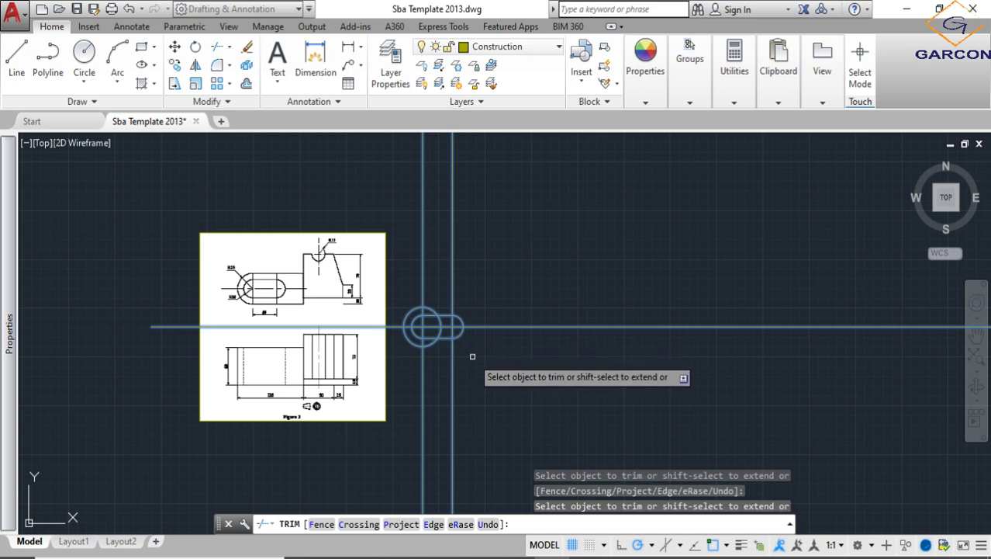
{"action": "key", "text": "Escape"}
Step: Draw a horizontal construction line rightward from the slot's left centre
{"action": "type", "text": "l"}
{"action": "key", "text": "Return"}
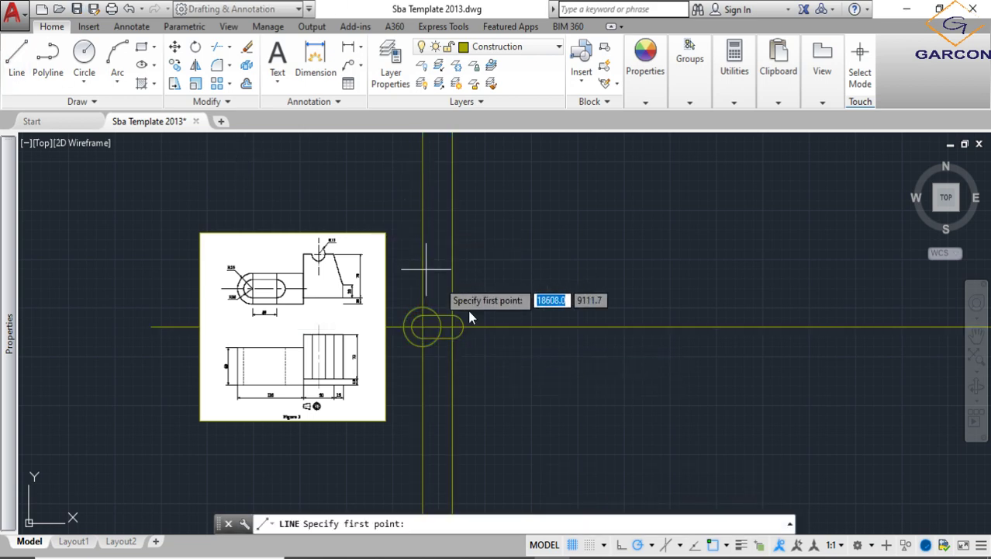
{"action": "left_click", "coordinate": [536, 307]}
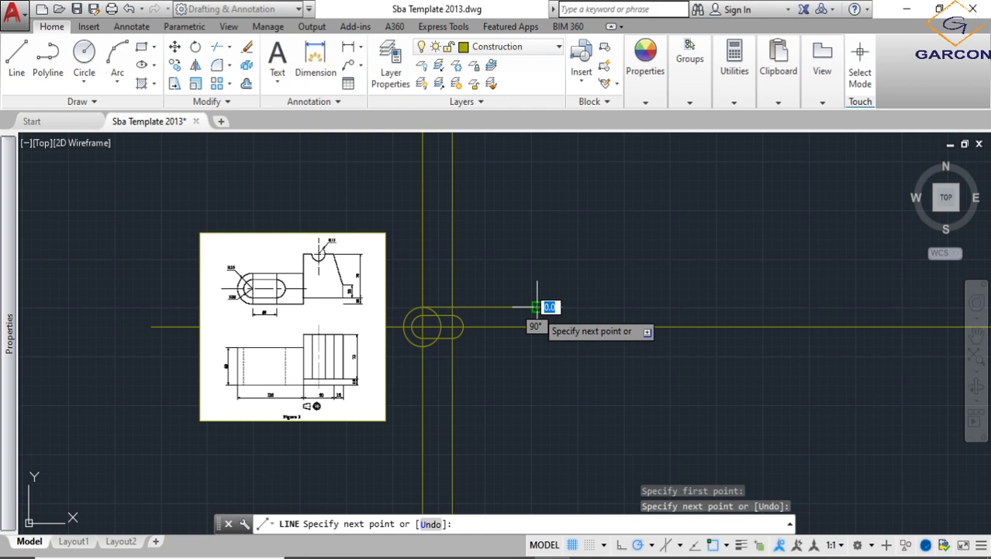
{"action": "key", "text": "Return"}
{"action": "key", "text": "Return"}
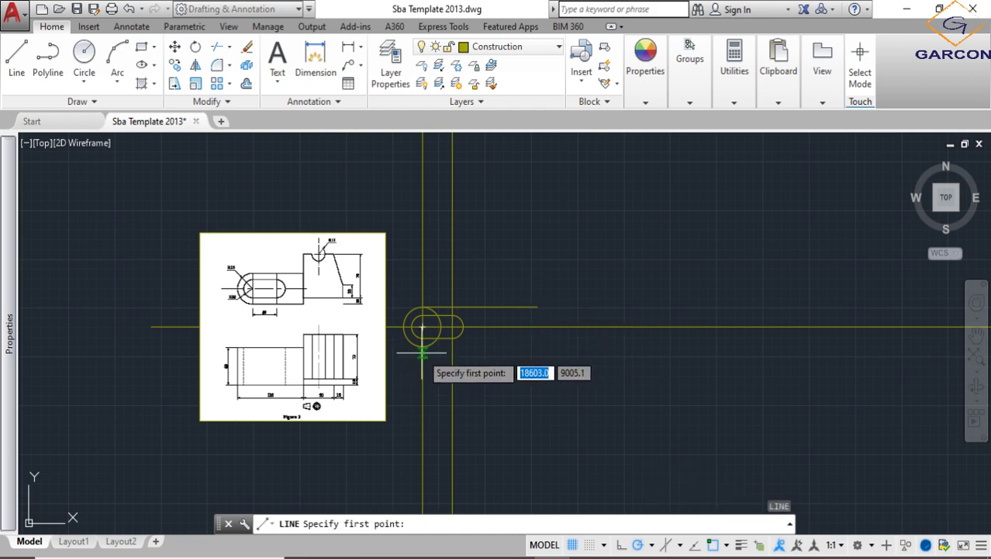
{"action": "left_click", "coordinate": [422, 326]}
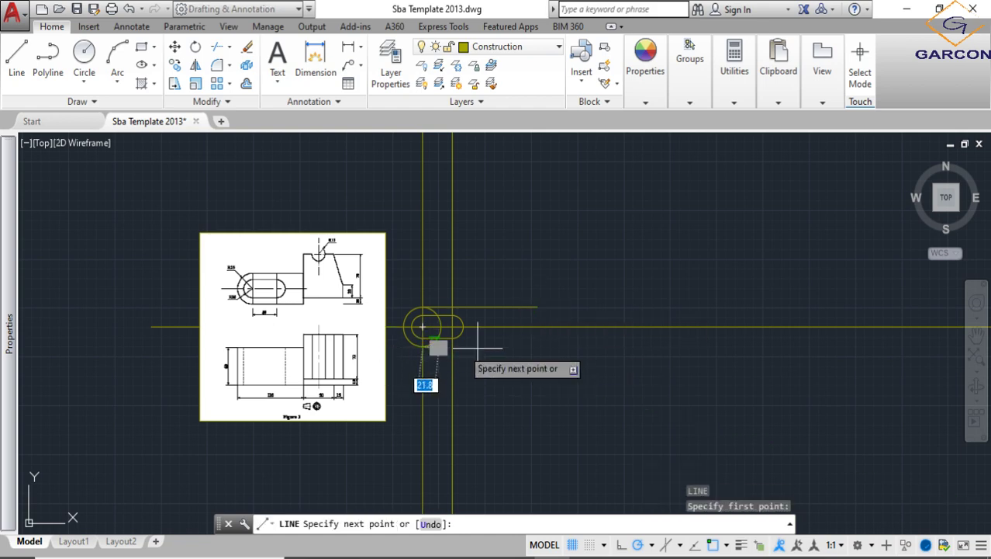
{"action": "left_click", "coordinate": [543, 347]}
{"action": "key", "text": "Return"}
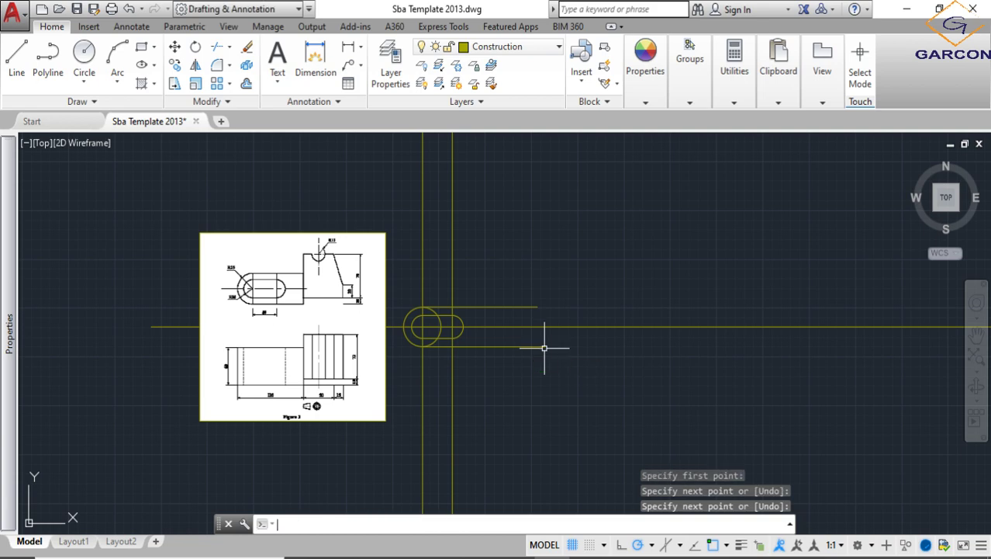
{"action": "scroll", "coordinate": [257, 407], "scroll_direction": "up", "scroll_amount": 4}
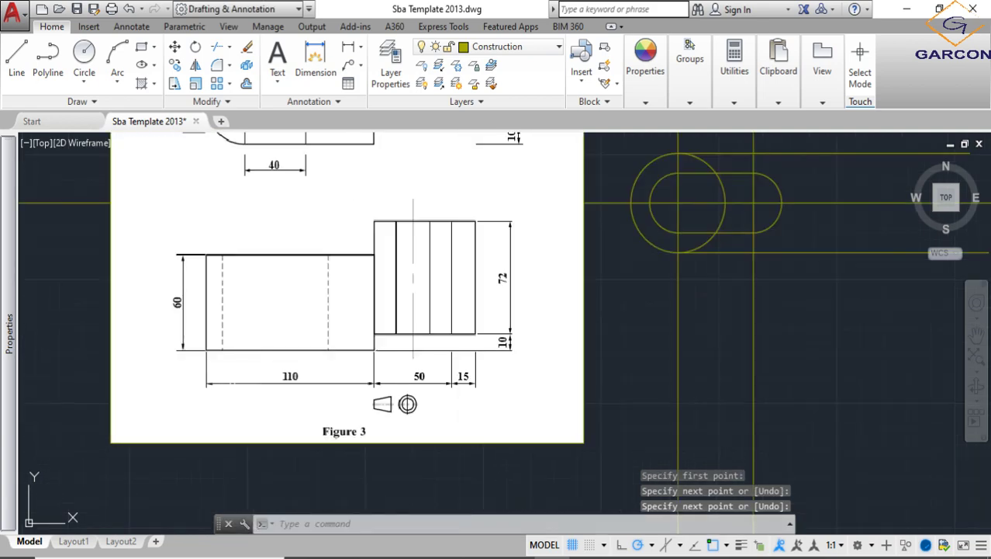
{"action": "scroll", "coordinate": [238, 385], "scroll_direction": "down", "scroll_amount": 2}
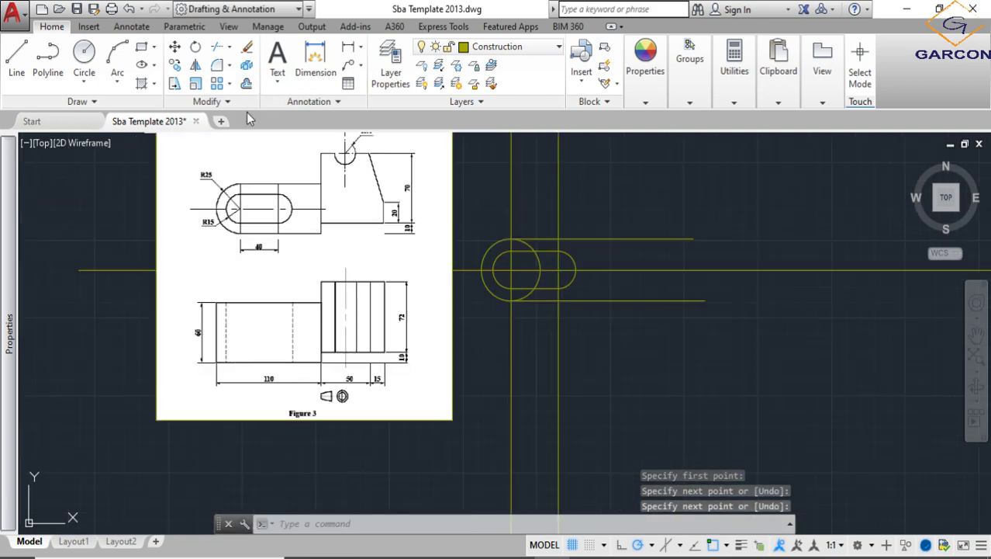
Step: Set a 110 offset distance, then draw a short vertical line at the circle's left edge
{"action": "left_click", "coordinate": [246, 83]}
{"action": "type", "text": "110"}
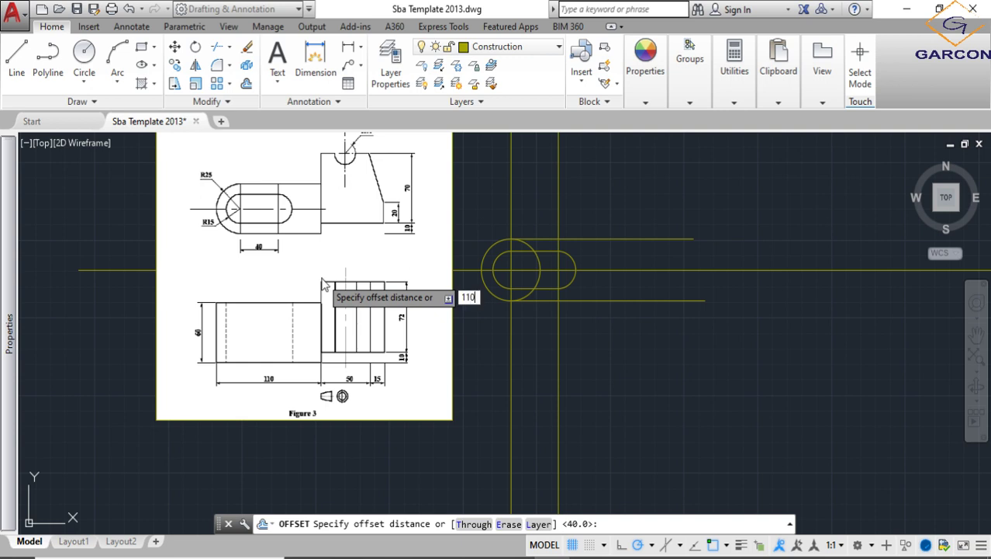
{"action": "key", "text": "Return"}
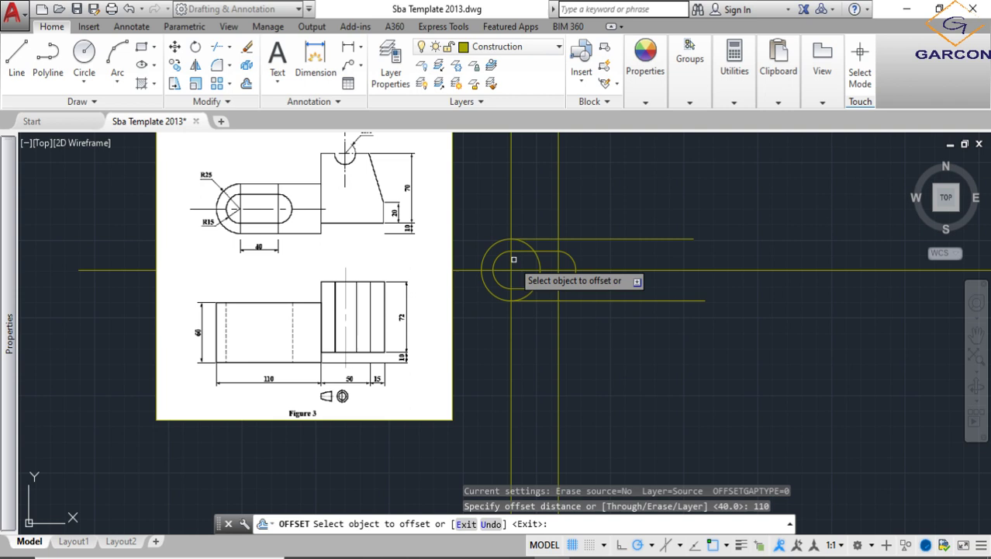
{"action": "left_click", "coordinate": [16, 58]}
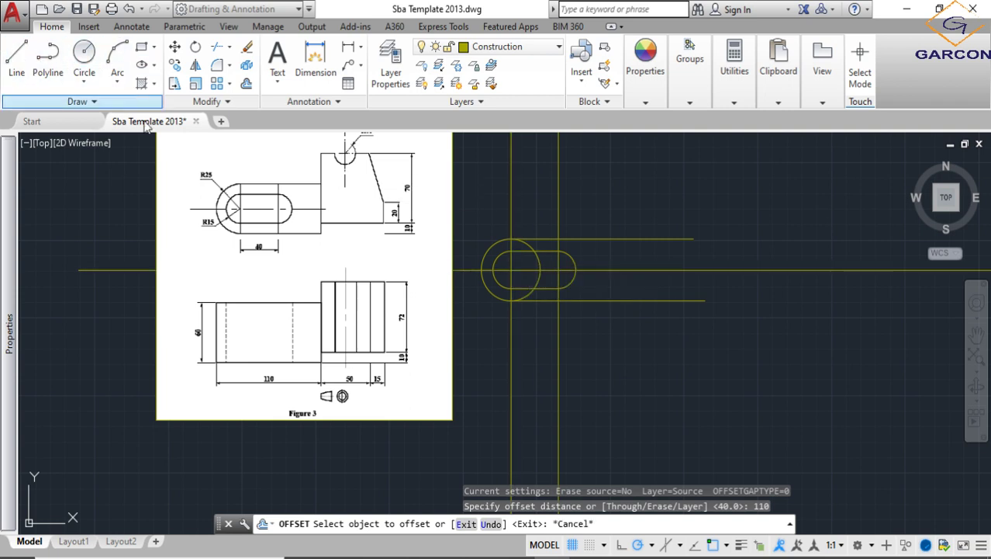
{"action": "left_click", "coordinate": [481, 270]}
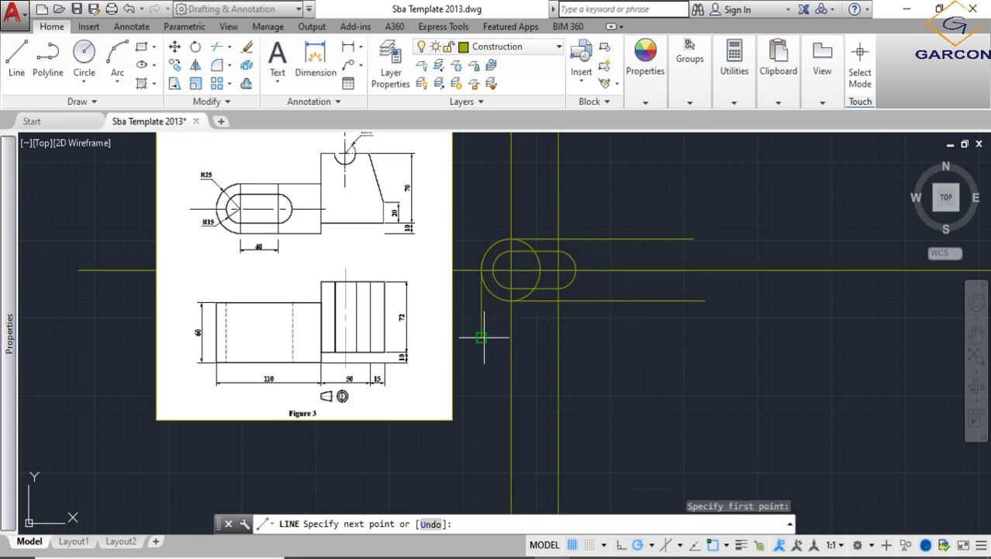
{"action": "left_click", "coordinate": [481, 310]}
{"action": "key", "text": "Return"}
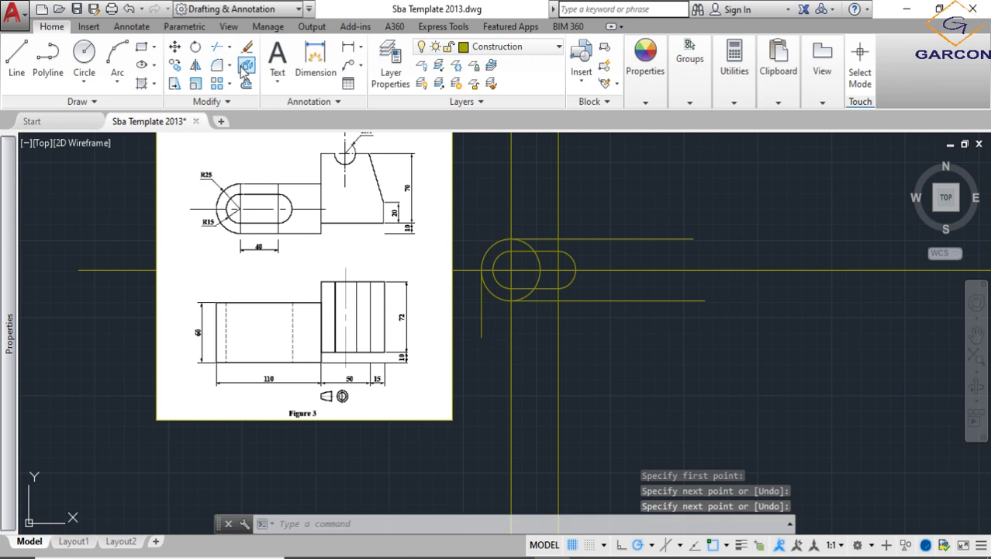
Step: Offset the short vertical line 110 units to the right
{"action": "left_click", "coordinate": [245, 83]}
{"action": "key", "text": "Return"}
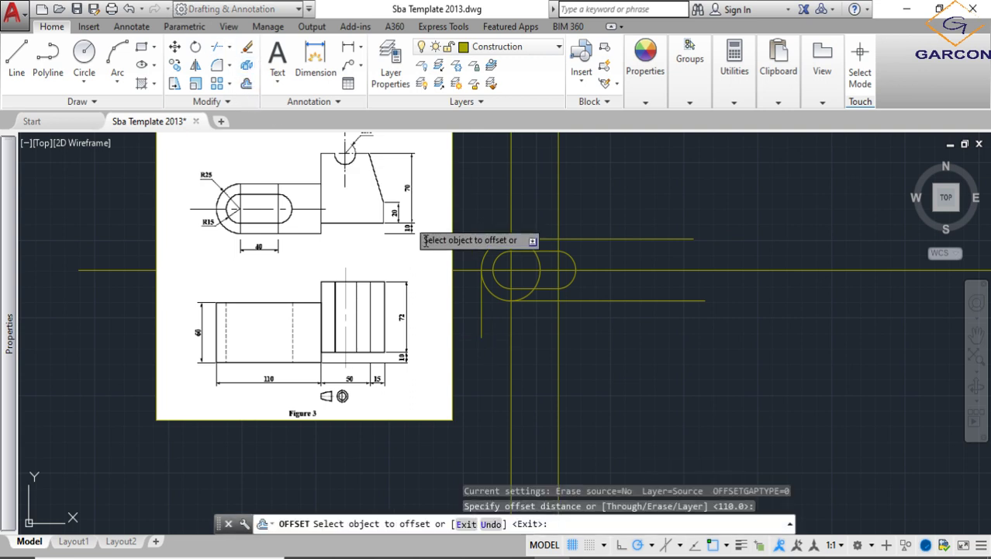
{"action": "left_click", "coordinate": [482, 302]}
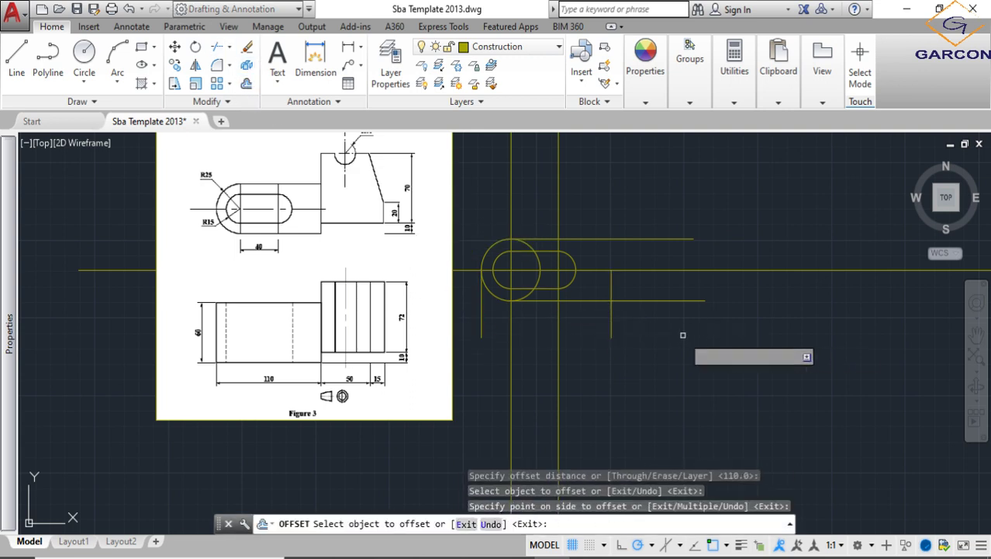
{"action": "left_click", "coordinate": [693, 353]}
{"action": "key", "text": "Escape"}
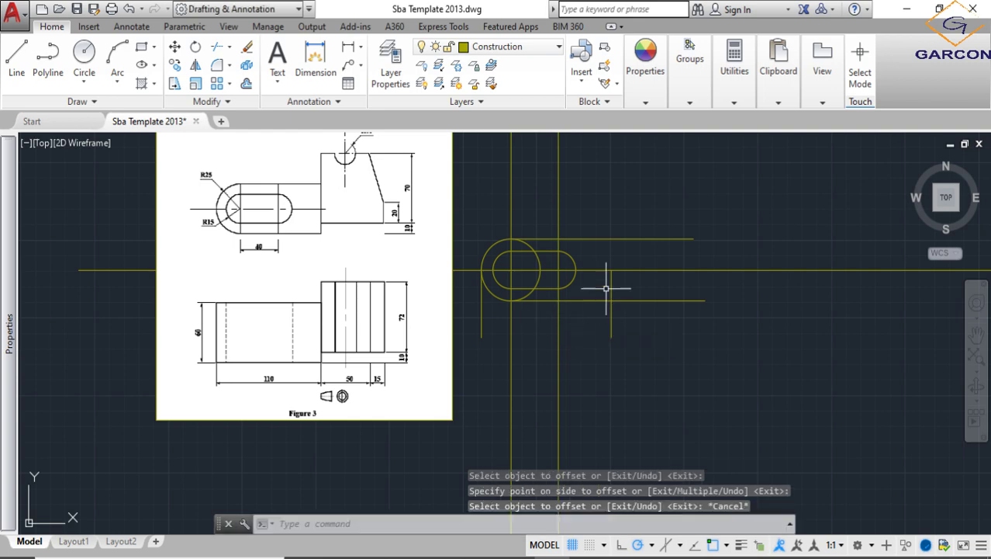
Step: Stretch the new vertical line above the top line and erase the original short line
{"action": "left_click", "coordinate": [612, 291]}
{"action": "left_click", "coordinate": [613, 264]}
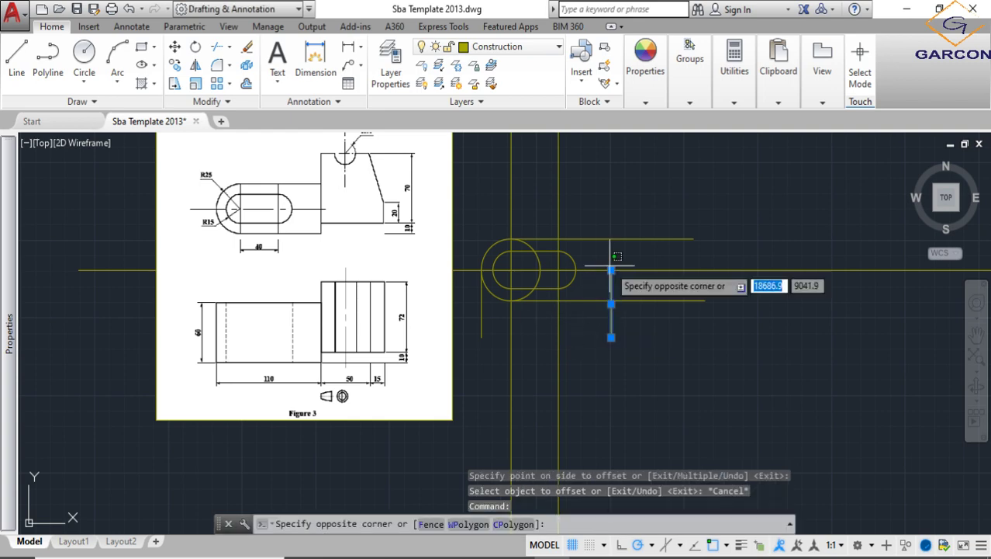
{"action": "left_click", "coordinate": [611, 270]}
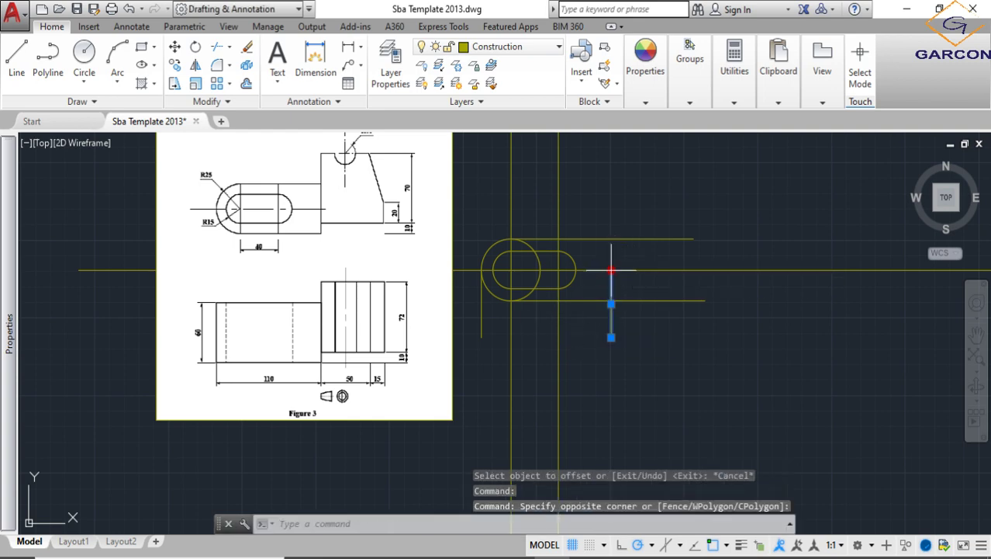
{"action": "left_click", "coordinate": [612, 151]}
{"action": "key", "text": "Escape"}
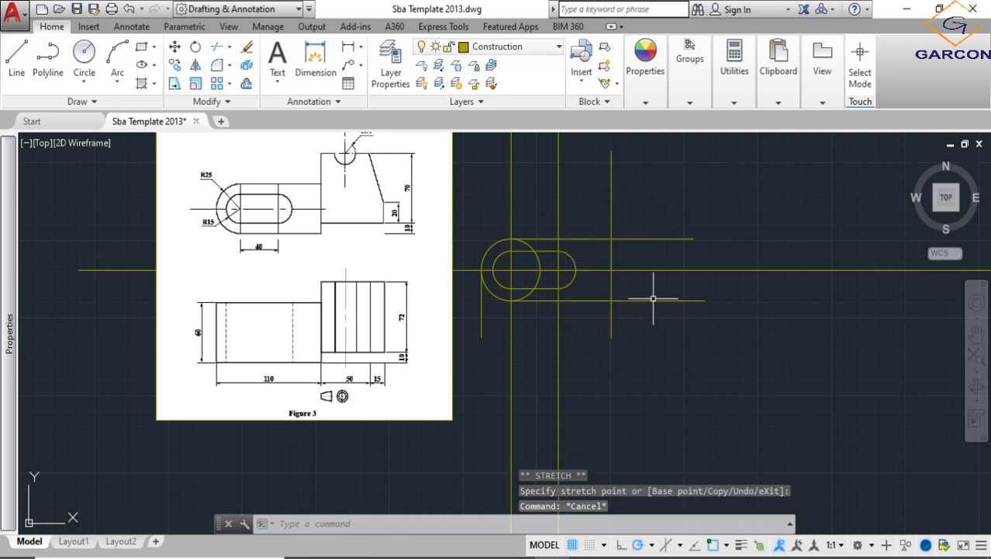
{"action": "left_click", "coordinate": [475, 314]}
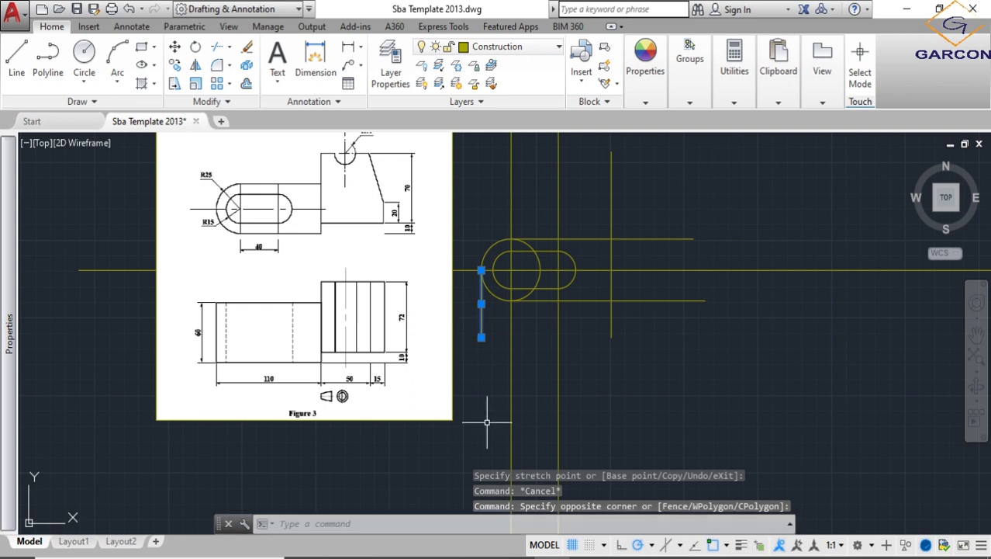
{"action": "key", "text": "Delete"}
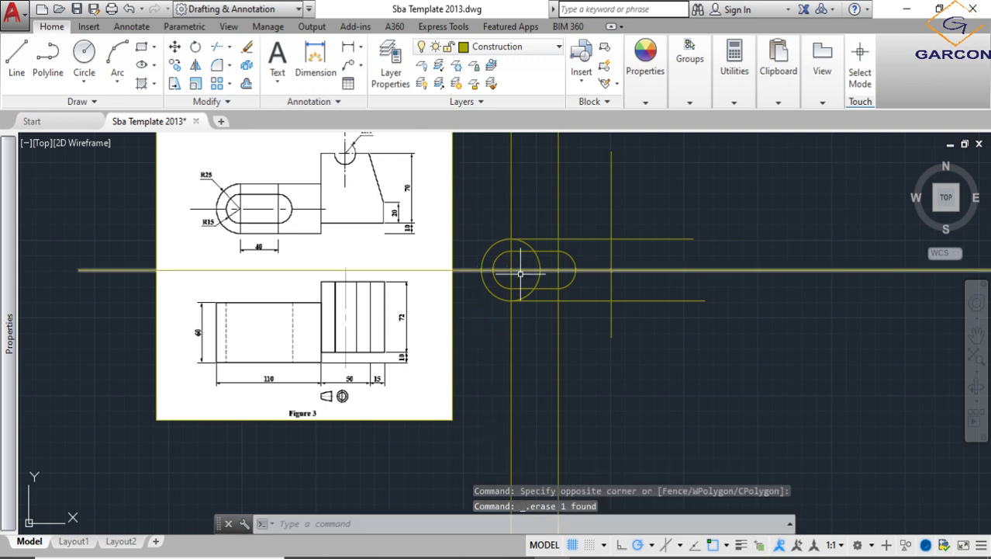
{"action": "middle_click_drag", "start_coordinate": [515, 265], "coordinate": [502, 266]}
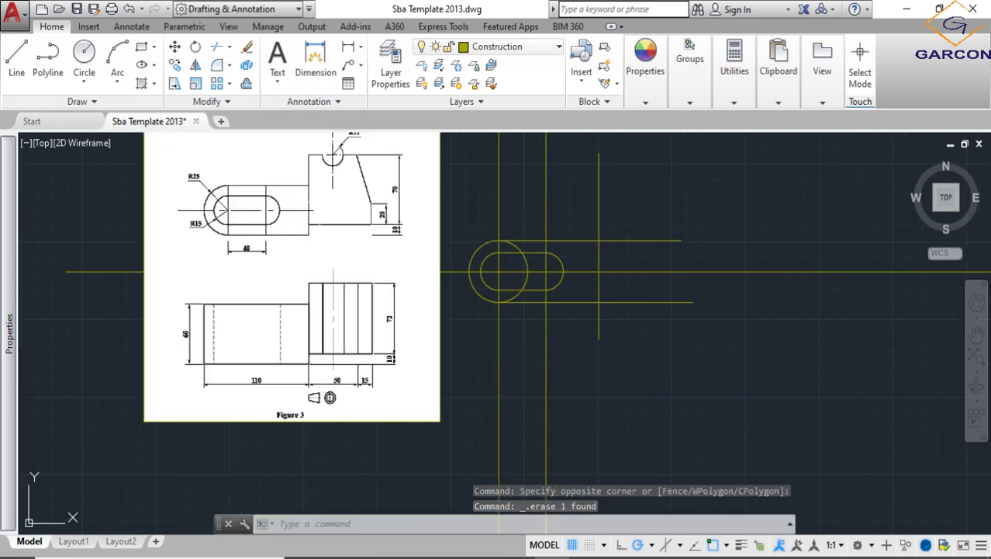
Step: Enable ortho mode and start a line at the lower and vertical lines' intersection
{"action": "middle_click_drag", "start_coordinate": [331, 188], "coordinate": [323, 212]}
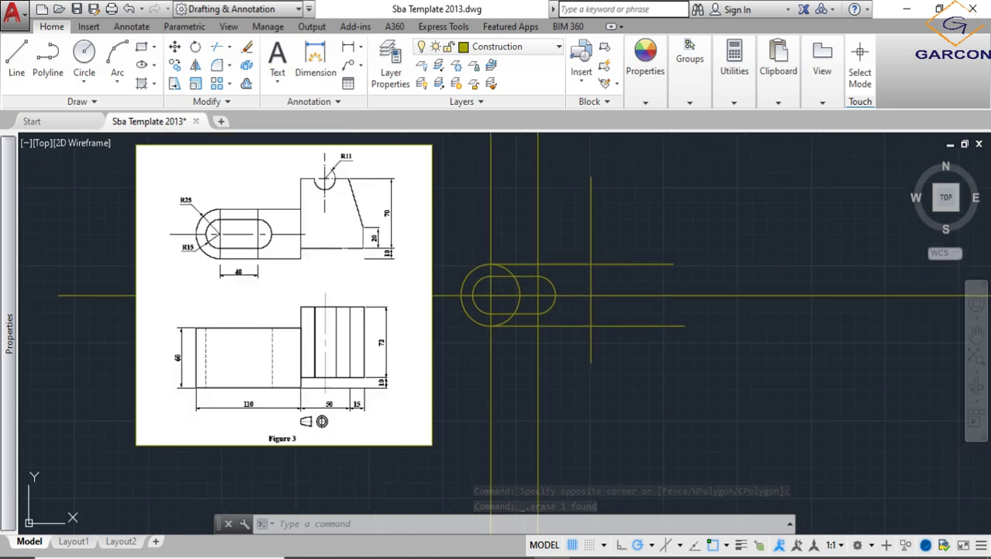
{"action": "middle_click_drag", "start_coordinate": [628, 338], "coordinate": [595, 360]}
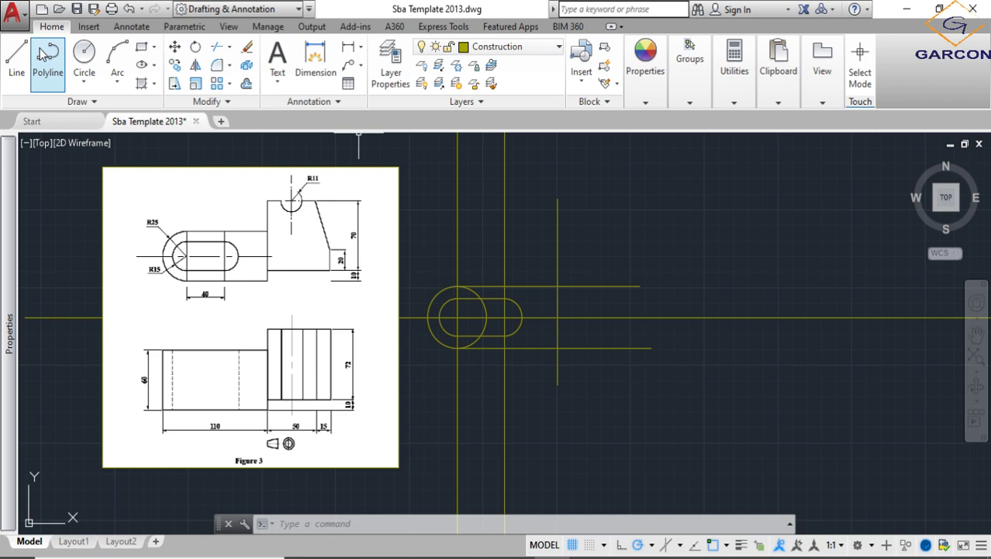
{"action": "left_click", "coordinate": [16, 58]}
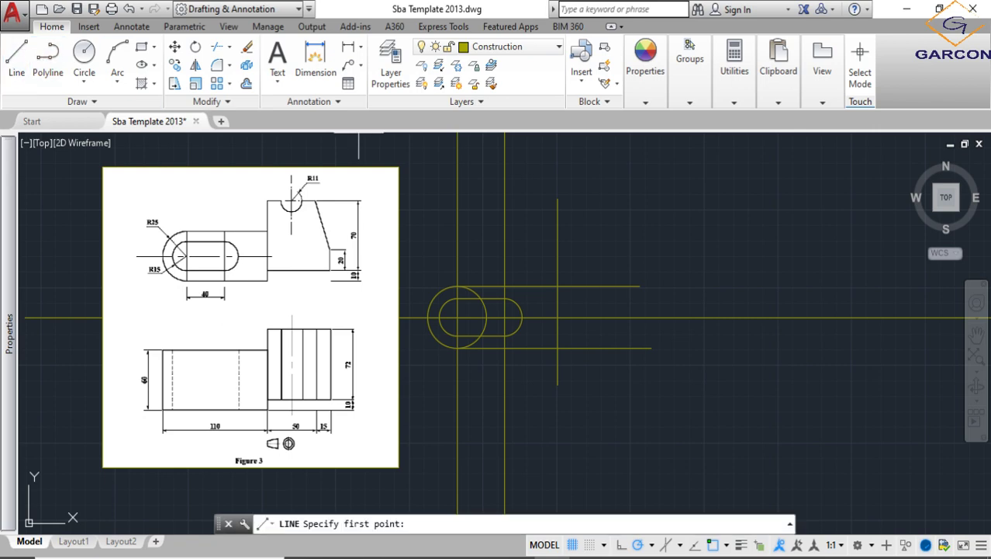
{"action": "left_click", "coordinate": [554, 348]}
{"action": "scroll", "coordinate": [553, 338], "scroll_direction": "up", "scroll_amount": 2}
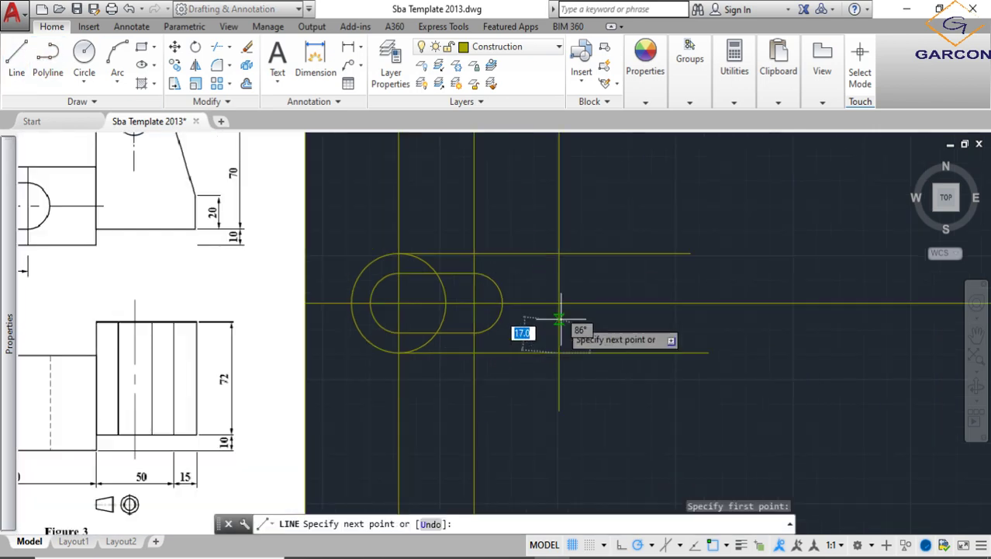
{"action": "left_click", "coordinate": [621, 544]}
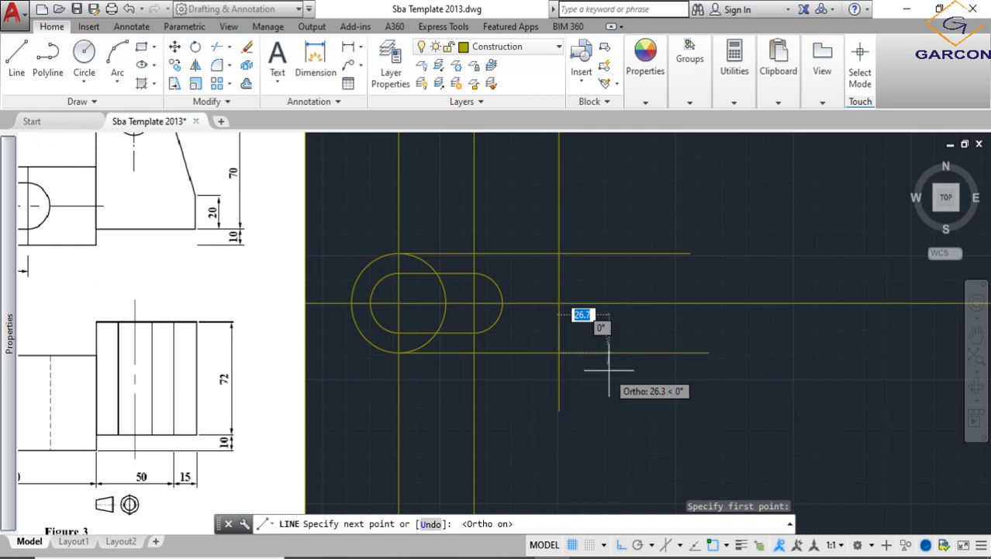
{"action": "type", "text": "10"}
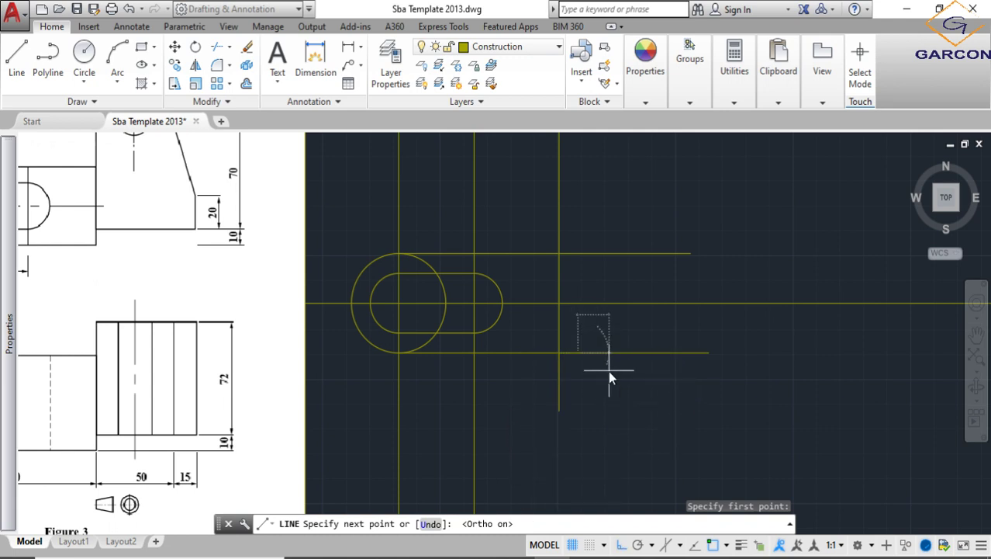
{"action": "type", "text": "10"}
{"action": "key", "text": "Return"}
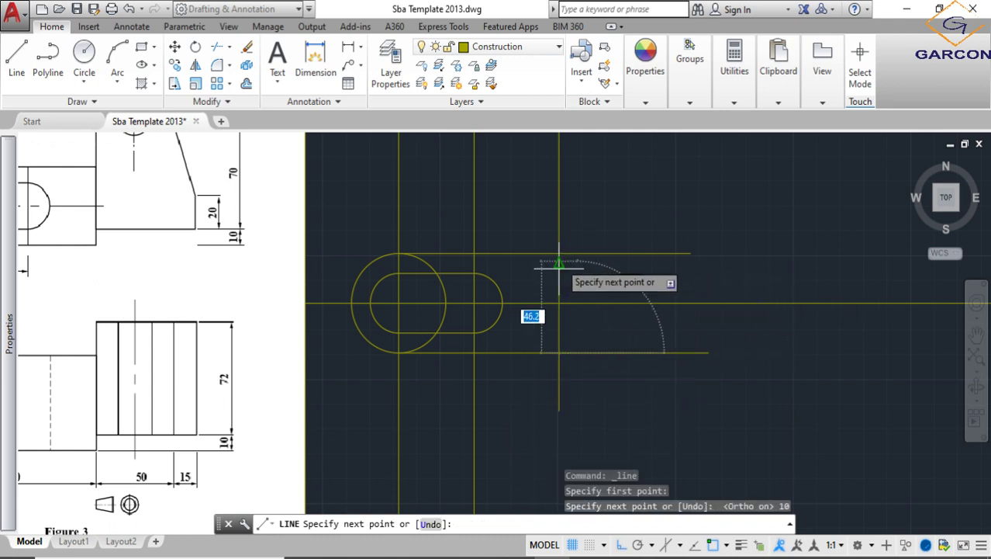
{"action": "key", "text": "Escape"}
{"action": "key", "text": "Return"}
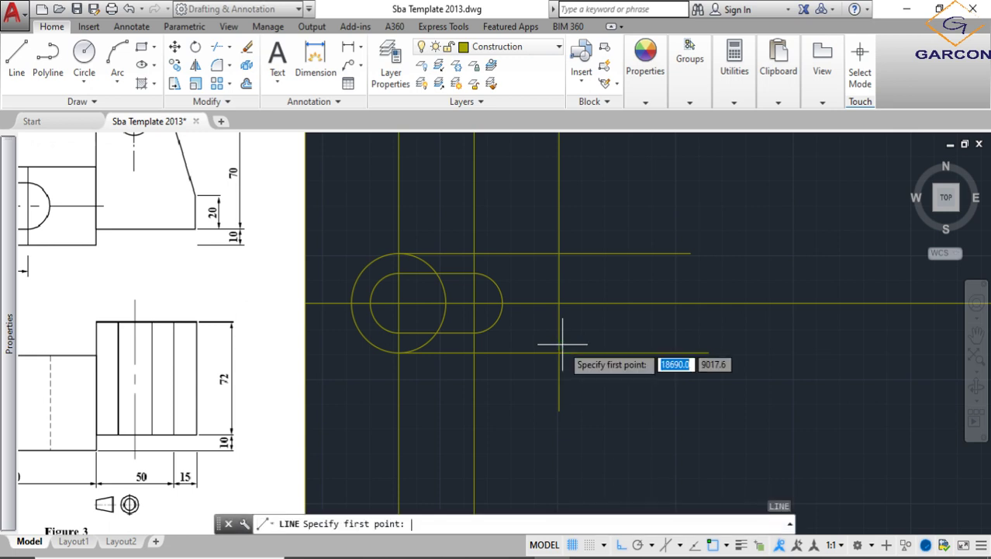
Step: Draw the raised section outline with 10, 50 and 70-unit segments ending on the vertical guide
{"action": "left_click", "coordinate": [559, 351]}
{"action": "type", "text": "10"}
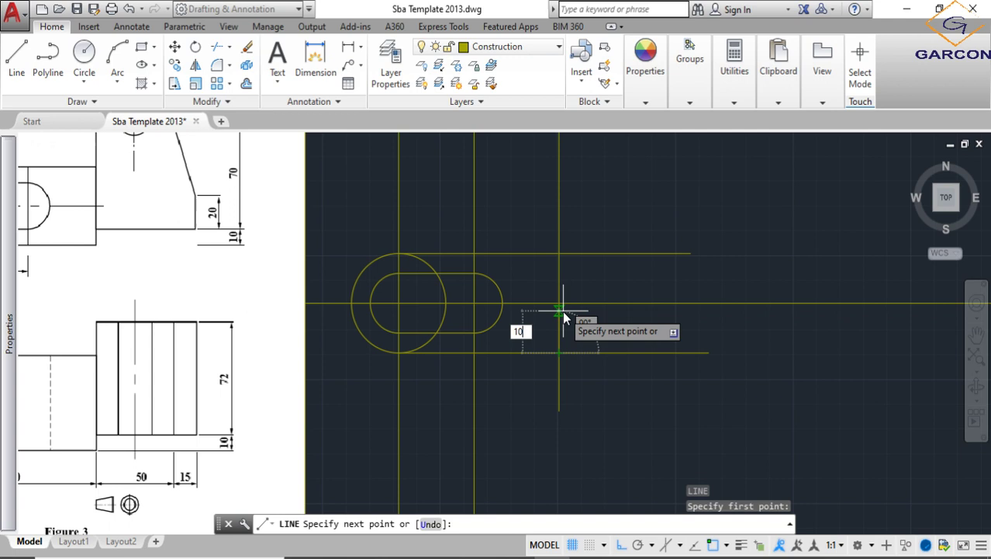
{"action": "key", "text": "Return"}
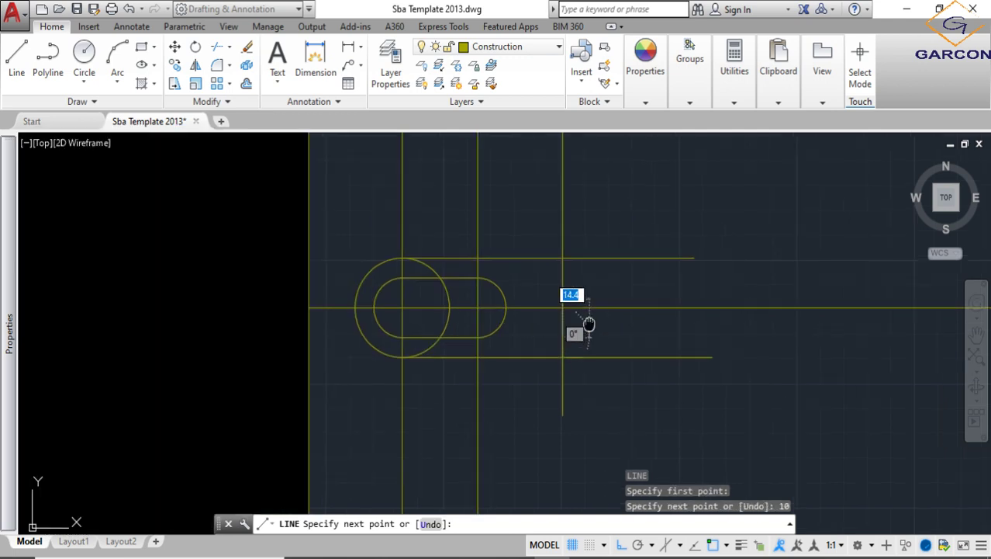
{"action": "scroll", "coordinate": [586, 317], "scroll_direction": "down", "scroll_amount": 2}
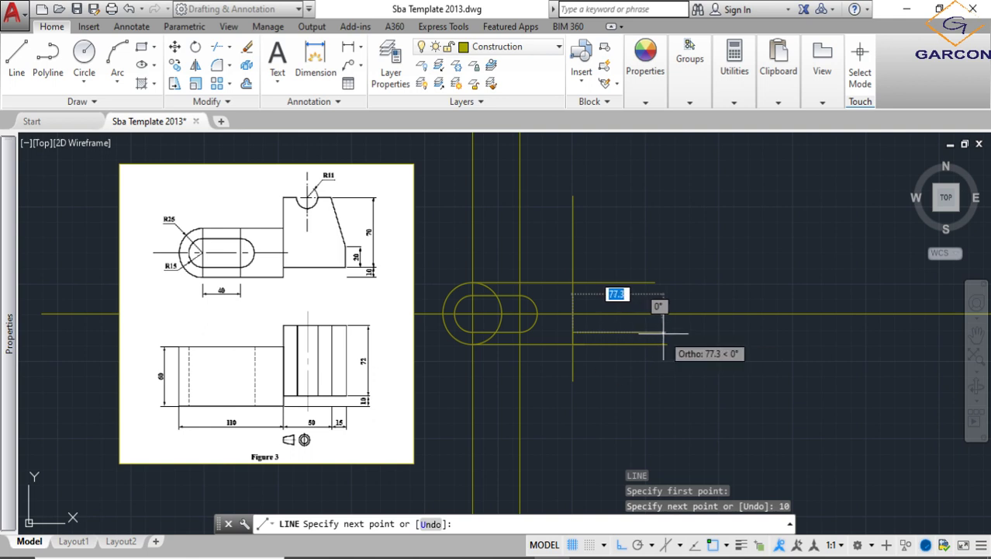
{"action": "type", "text": "0"}
{"action": "key", "text": "Return"}
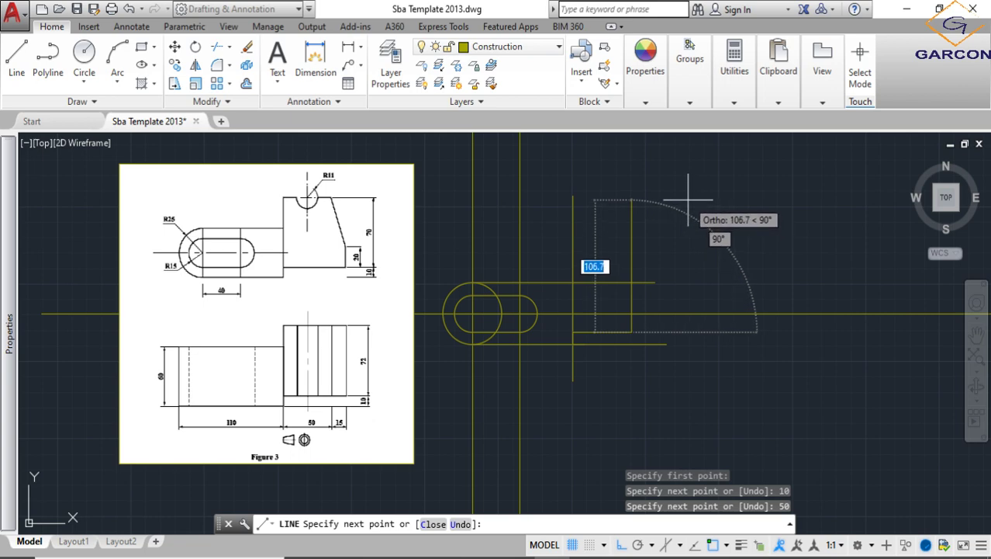
{"action": "type", "text": "0"}
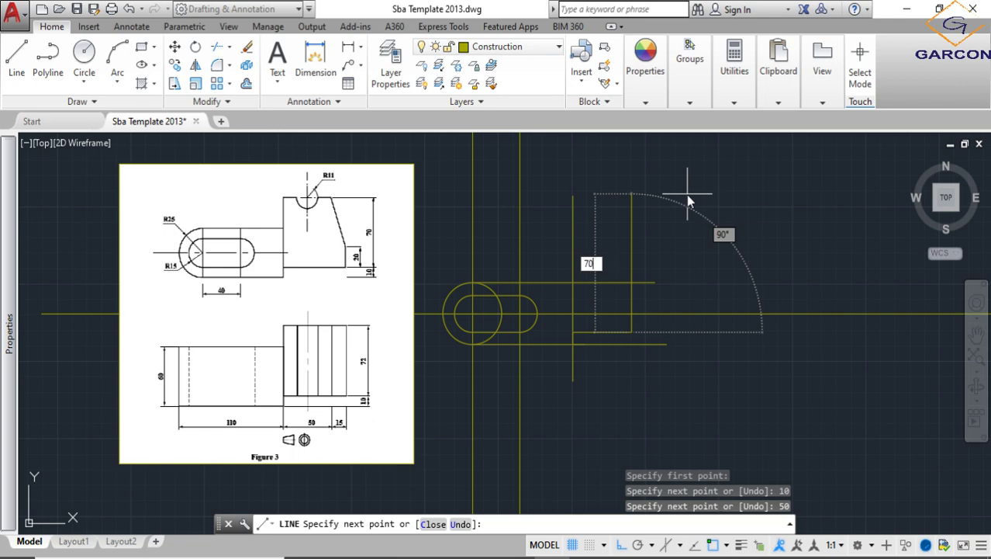
{"action": "key", "text": "Return"}
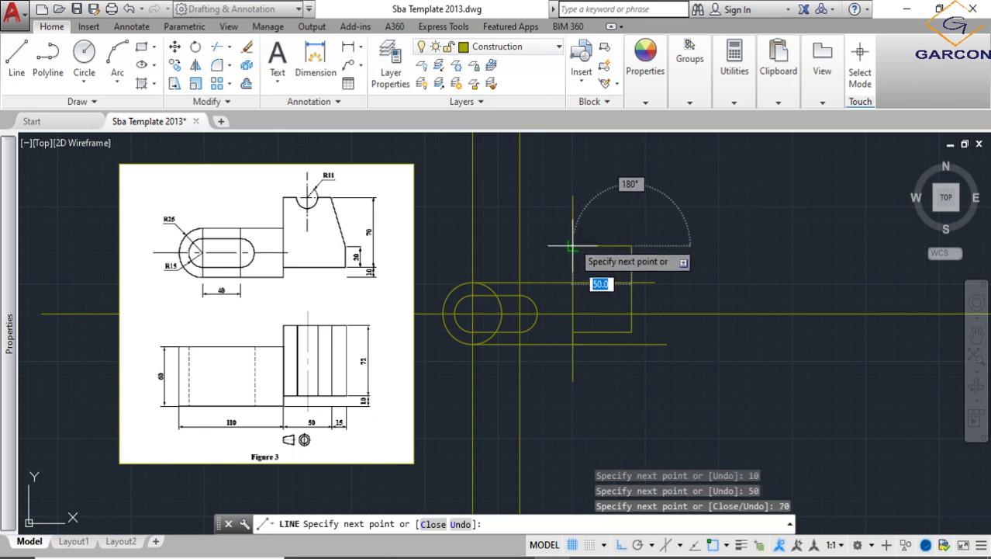
{"action": "left_click", "coordinate": [572, 245]}
{"action": "key", "text": "Return"}
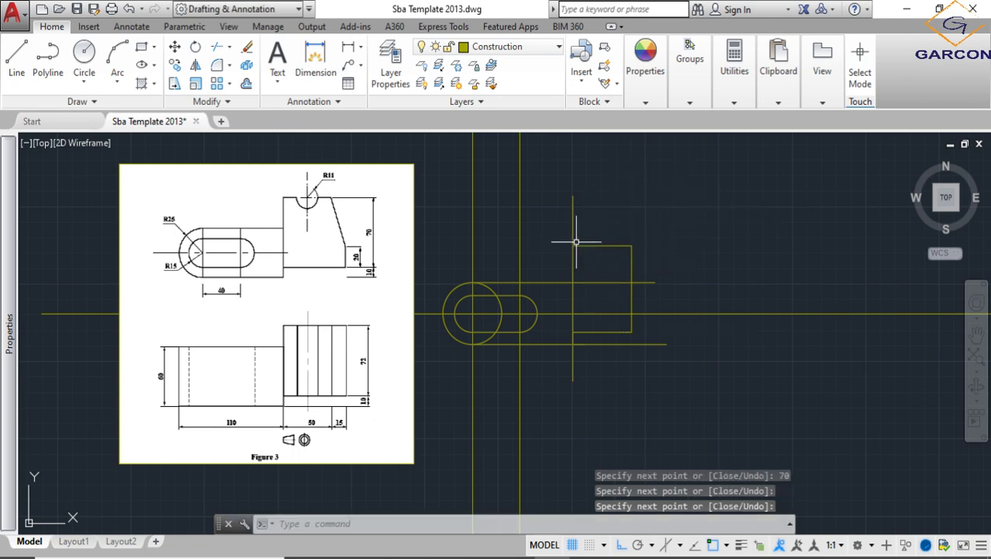
Step: Add the right end: a 15-unit step, 20-unit rise and slanted edge to the top corner
{"action": "left_click", "coordinate": [17, 55]}
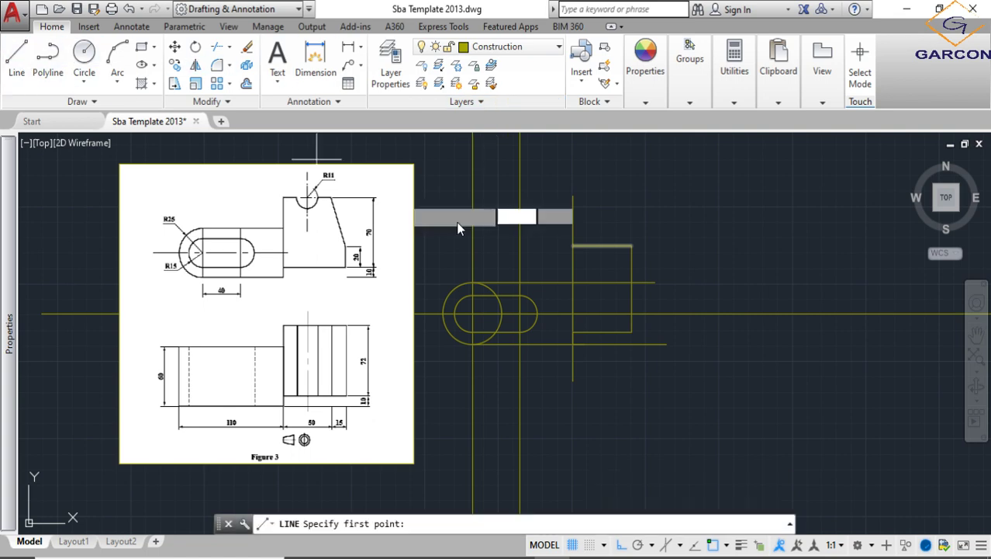
{"action": "left_click", "coordinate": [632, 331]}
{"action": "type", "text": "15"}
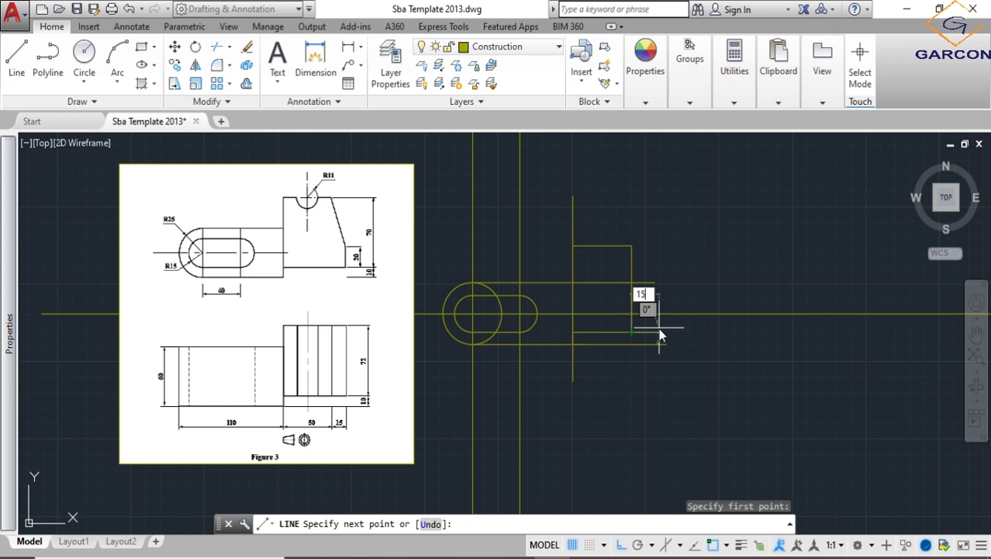
{"action": "key", "text": "Return"}
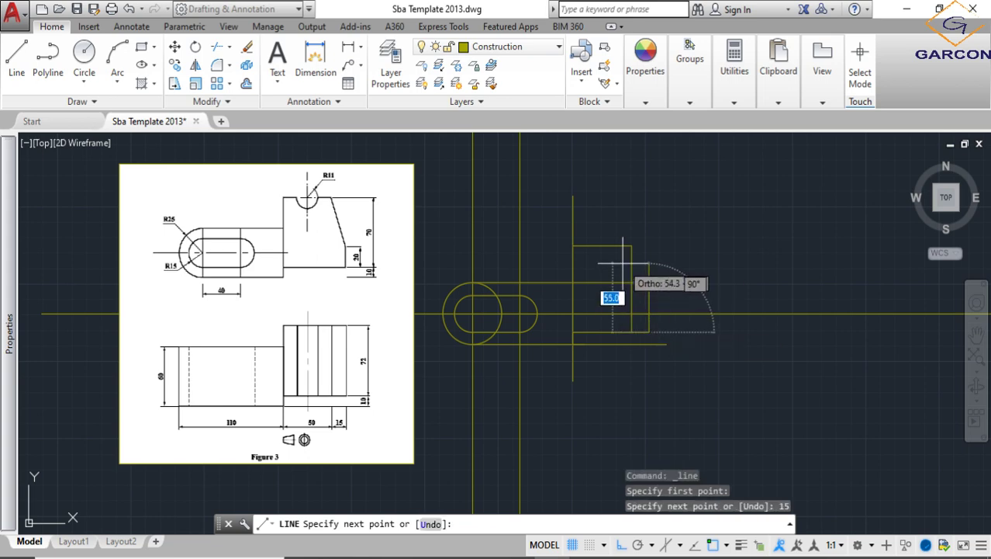
{"action": "scroll", "coordinate": [630, 262], "scroll_direction": "up", "scroll_amount": 3}
{"action": "type", "text": "20"}
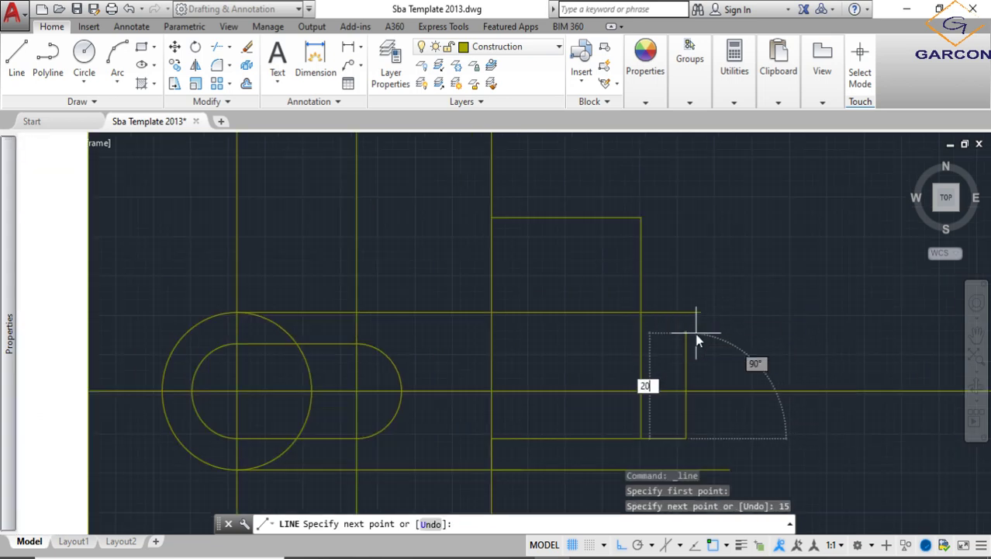
{"action": "key", "text": "Return"}
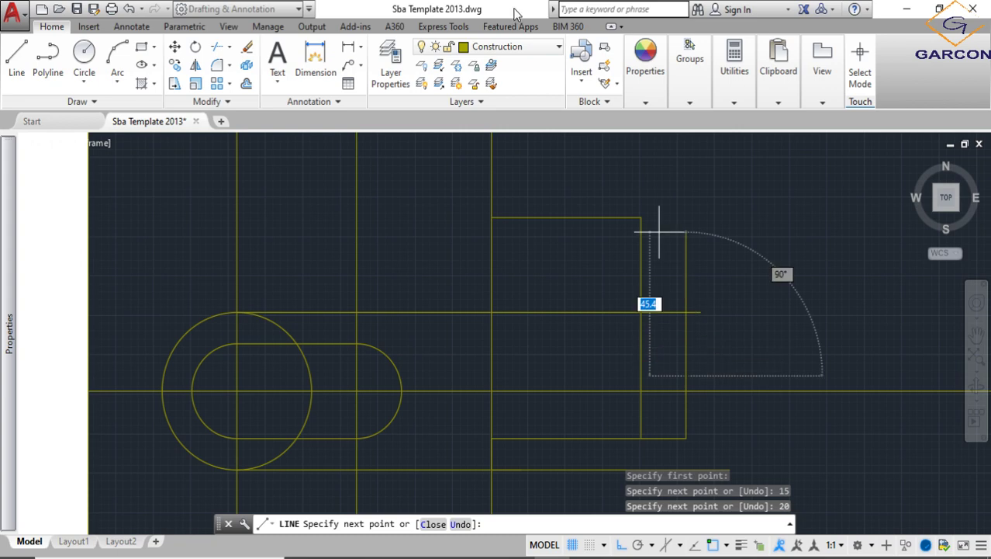
{"action": "left_click", "coordinate": [641, 217]}
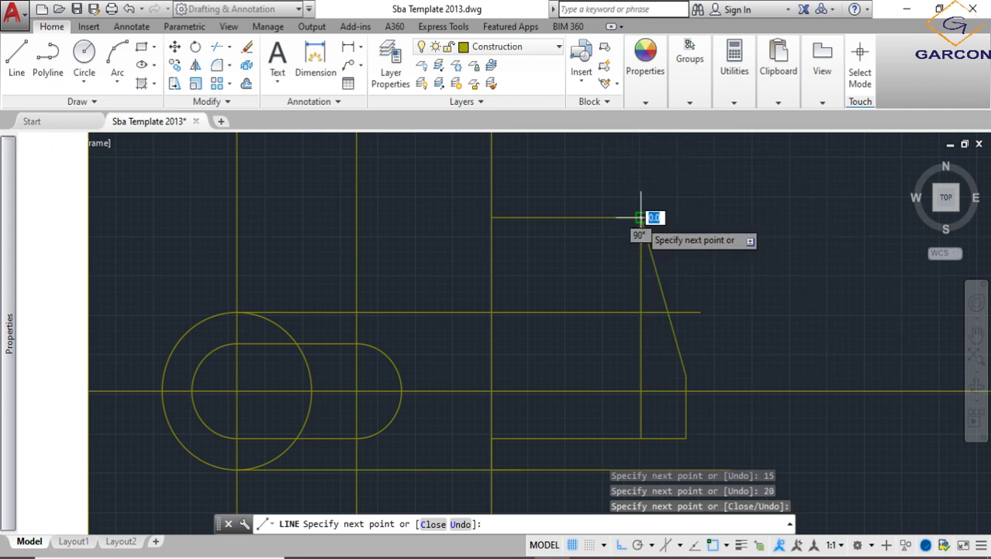
{"action": "key", "text": "Return"}
{"action": "scroll", "coordinate": [644, 210], "scroll_direction": "down", "scroll_amount": 2}
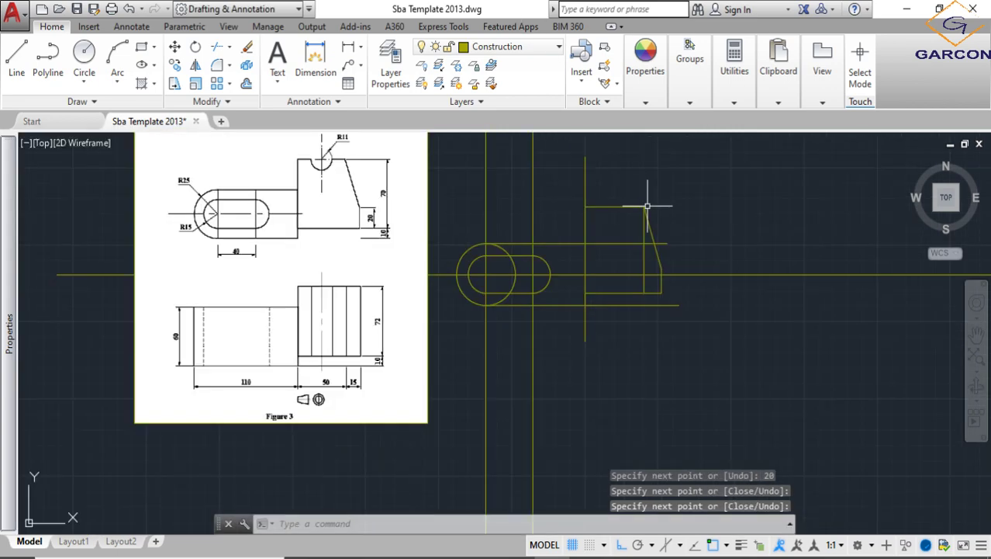
{"action": "middle_click_drag", "start_coordinate": [648, 206], "coordinate": [638, 245]}
Step: Erase the extra vertical line and trim the circle's right arc near the slot
{"action": "left_click", "coordinate": [635, 284]}
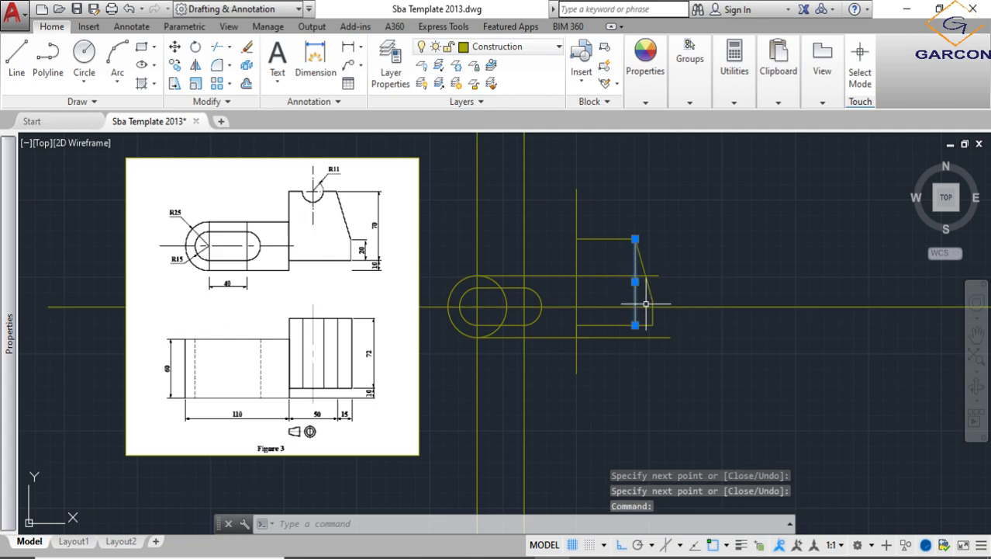
{"action": "key", "text": "Delete"}
{"action": "left_click", "coordinate": [892, 508]}
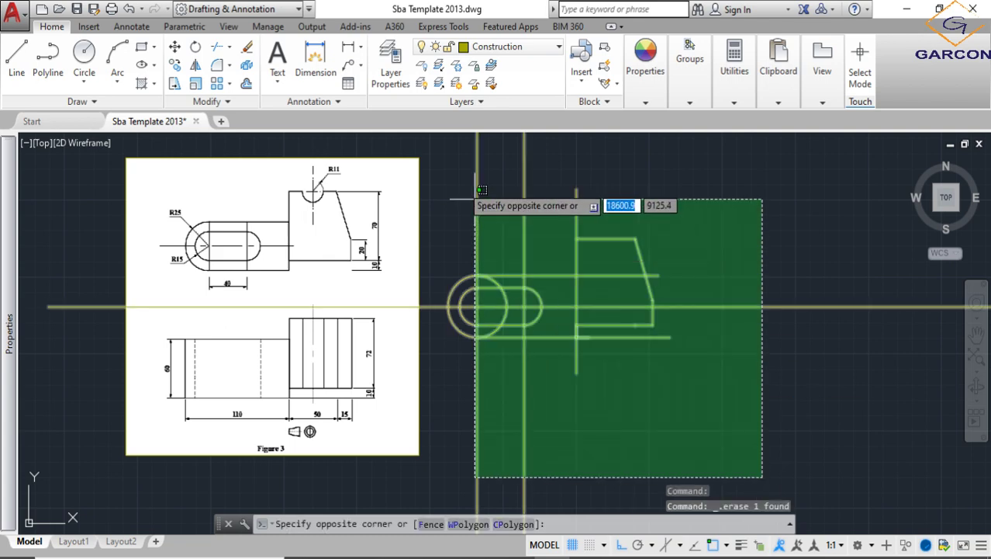
{"action": "left_click", "coordinate": [504, 165]}
{"action": "key", "text": "Return"}
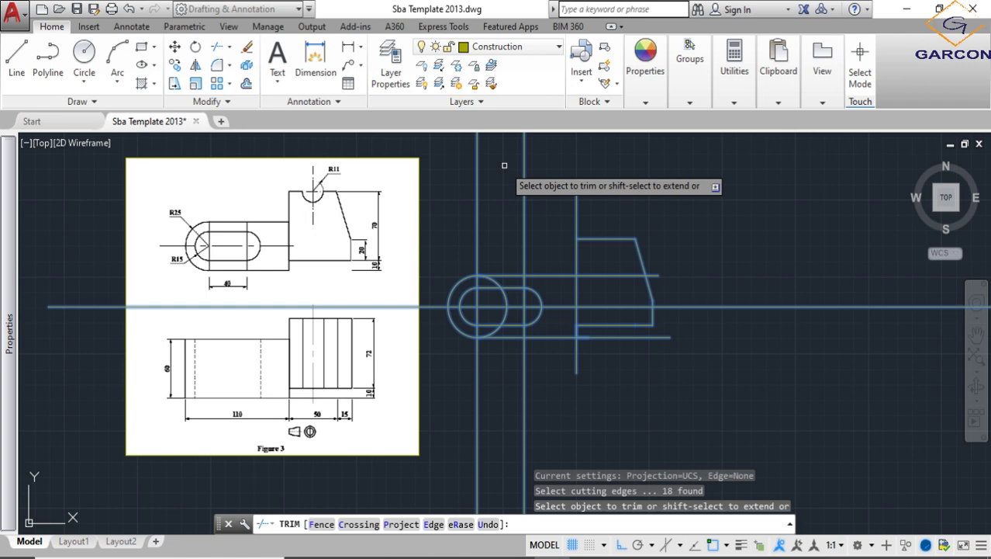
{"action": "scroll", "coordinate": [493, 233], "scroll_direction": "up", "scroll_amount": 2}
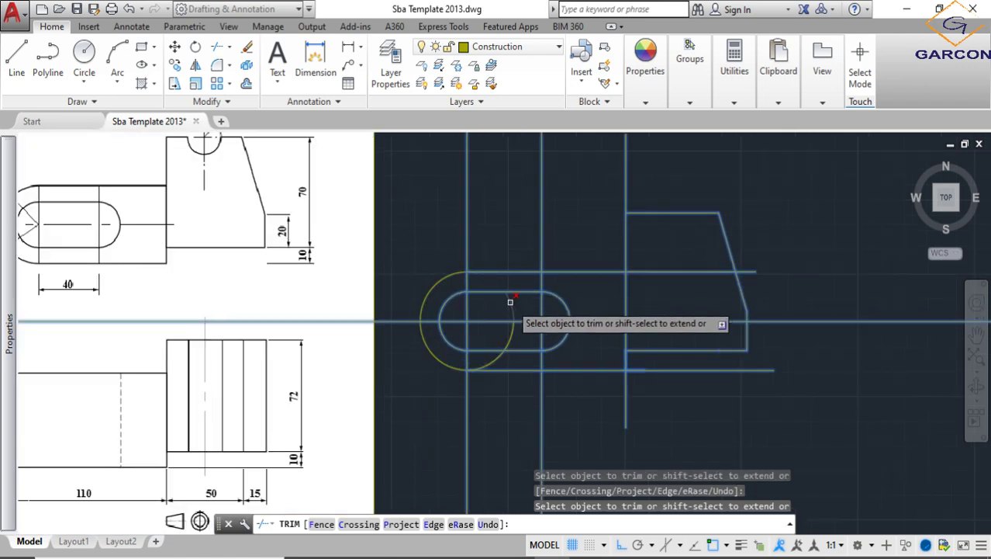
{"action": "left_click", "coordinate": [508, 302]}
{"action": "left_click", "coordinate": [509, 326]}
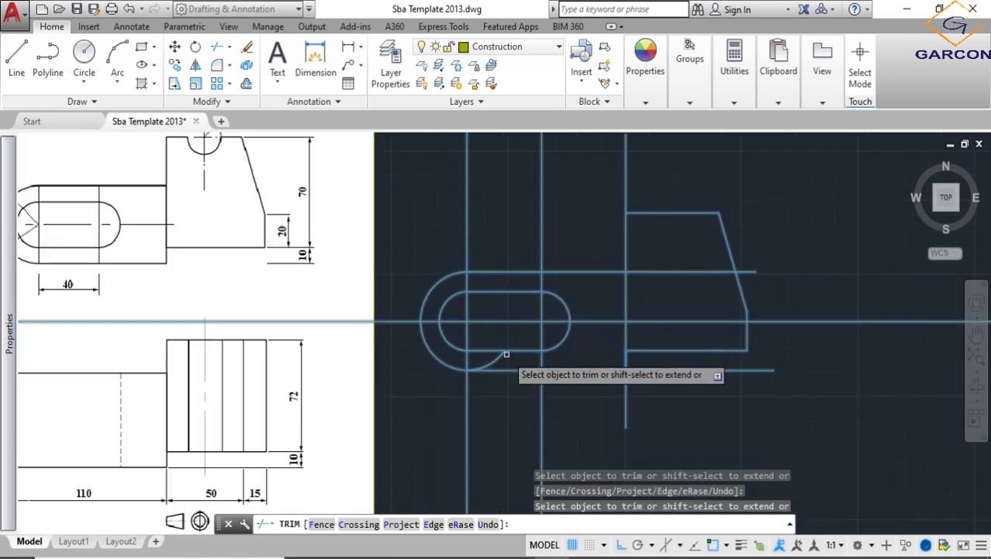
{"action": "left_click", "coordinate": [519, 349]}
{"action": "scroll", "coordinate": [526, 348], "scroll_direction": "down", "scroll_amount": 2}
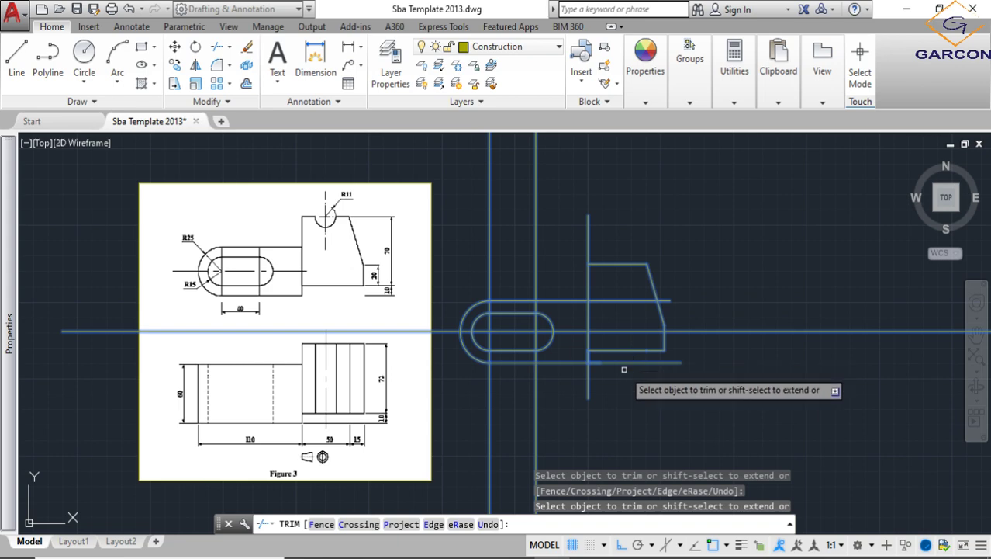
Step: Trim the overhanging horizontal line and guide line ends beyond the block
{"action": "left_click", "coordinate": [609, 361]}
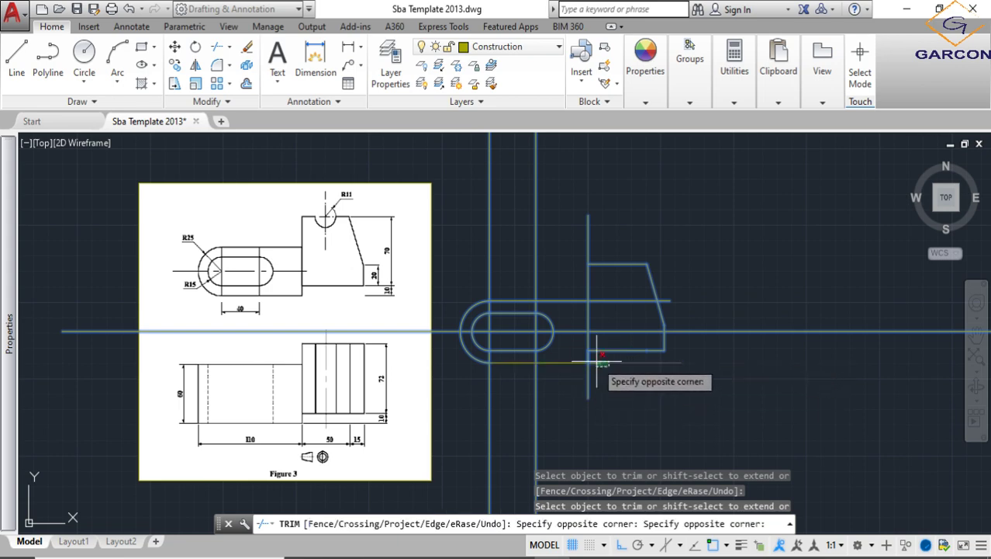
{"action": "left_click", "coordinate": [596, 374]}
{"action": "left_click", "coordinate": [599, 180]}
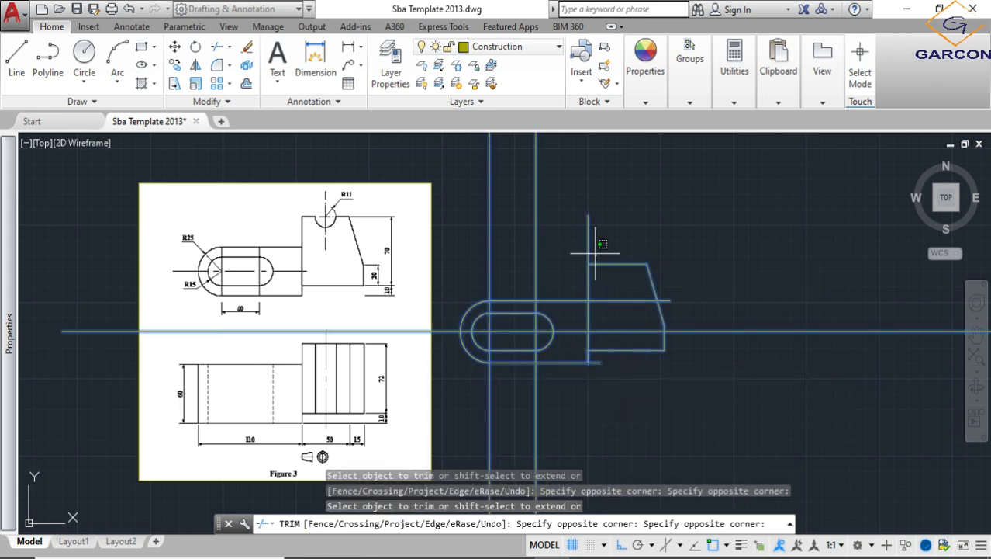
{"action": "left_click", "coordinate": [578, 233]}
{"action": "left_click", "coordinate": [678, 285]}
{"action": "left_click", "coordinate": [671, 304]}
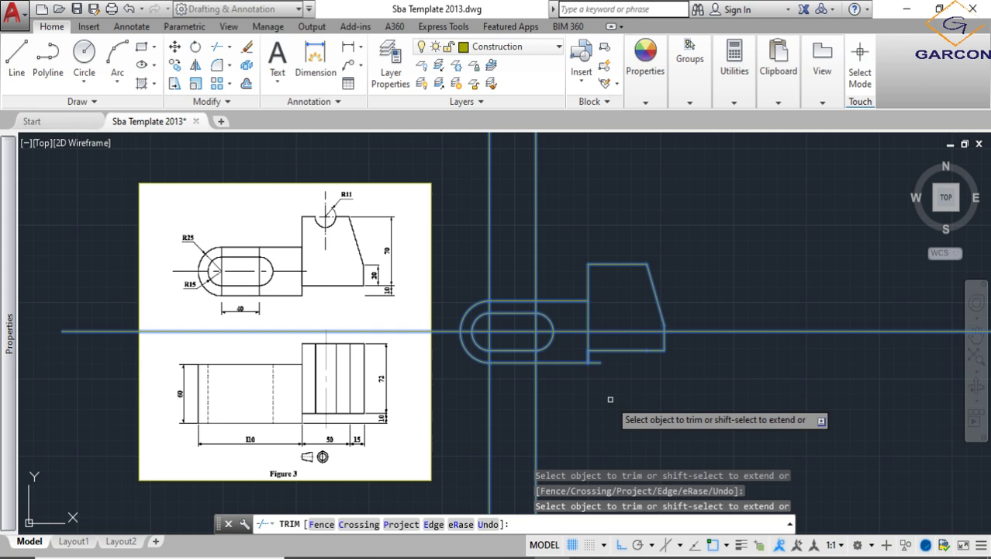
{"action": "key", "text": "Escape"}
Step: Erase the two vertical construction lines and the horizontal construction line
{"action": "middle_click_drag", "start_coordinate": [615, 389], "coordinate": [705, 349]}
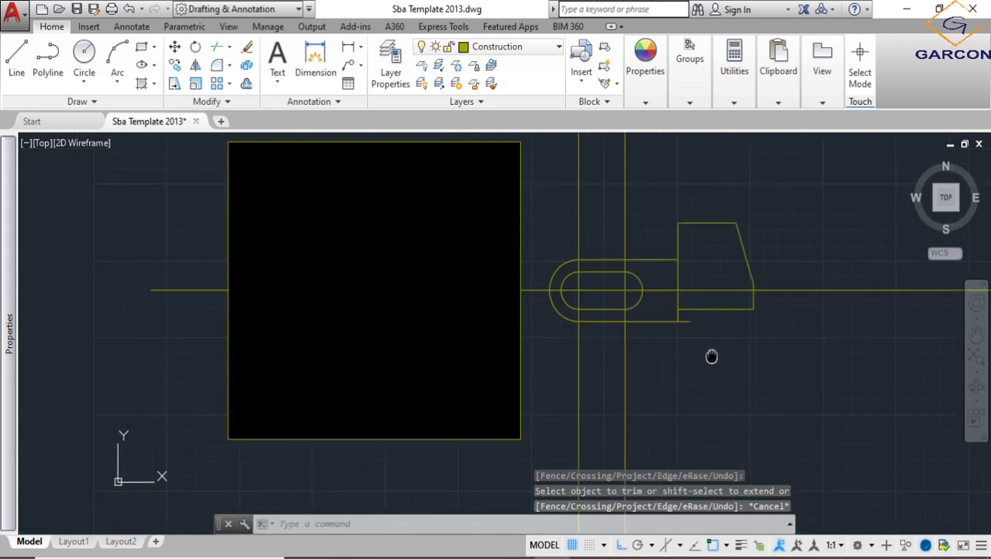
{"action": "left_click", "coordinate": [732, 384]}
{"action": "left_click", "coordinate": [577, 350]}
{"action": "key", "text": "Delete"}
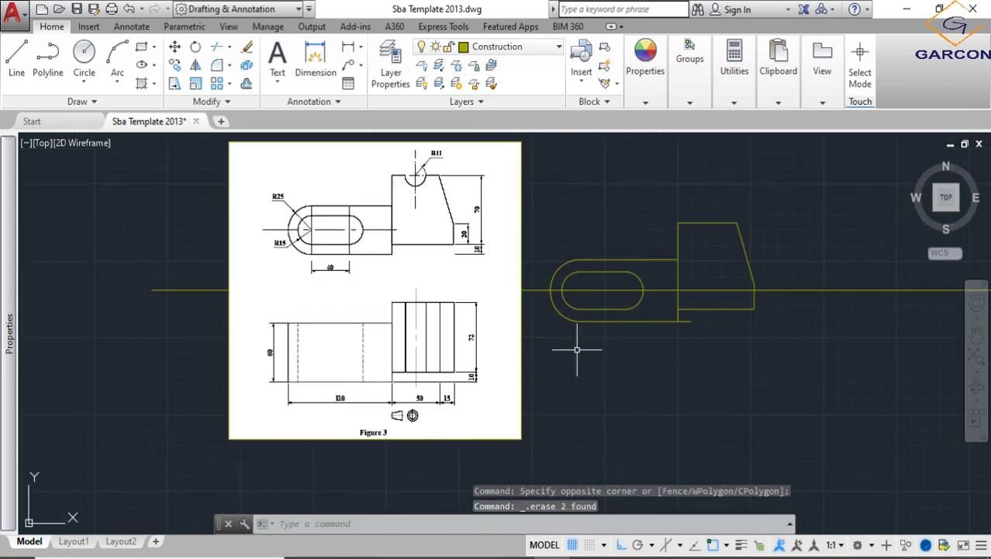
{"action": "left_click", "coordinate": [538, 318]}
{"action": "left_click", "coordinate": [536, 281]}
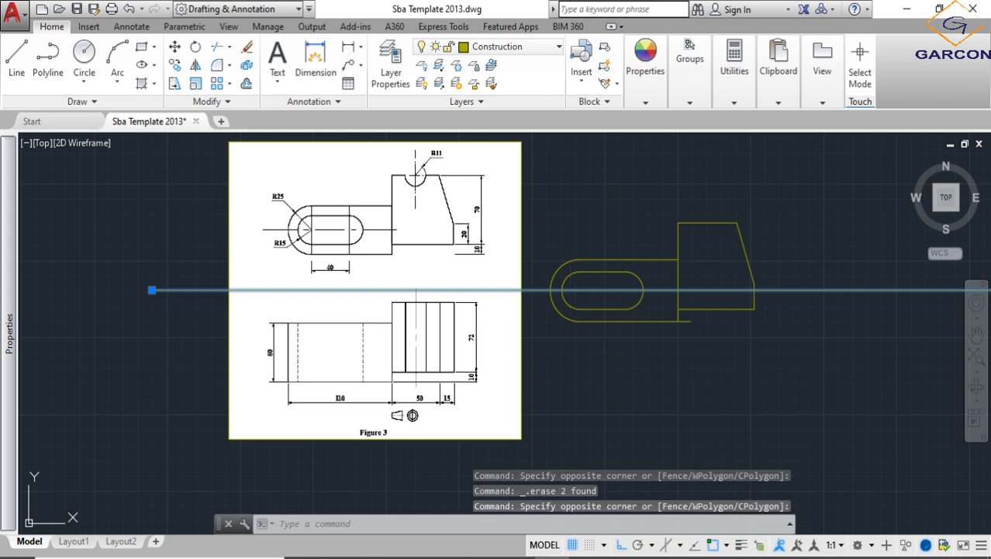
{"action": "key", "text": "Delete"}
Step: Erase the short stub under the lever and recentre the view
{"action": "left_click", "coordinate": [669, 312]}
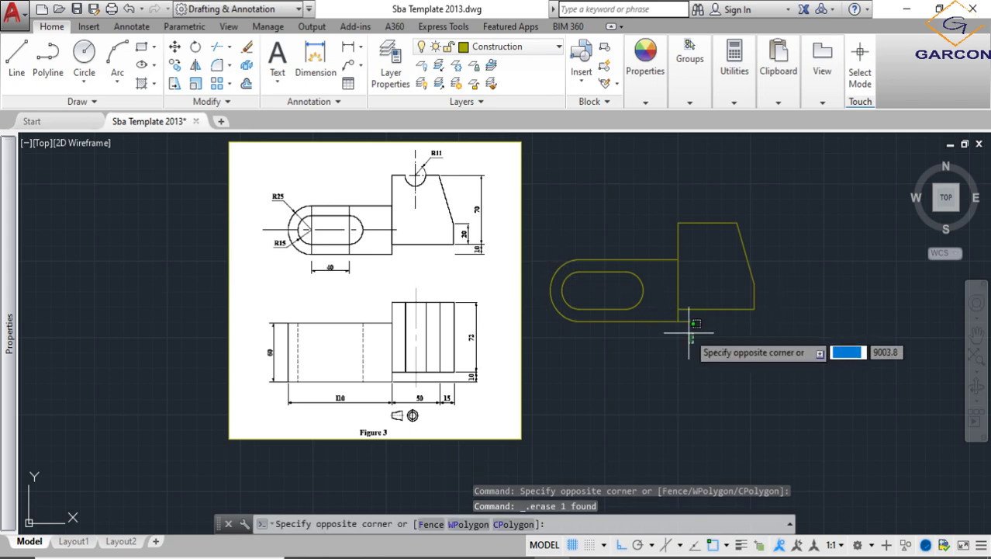
{"action": "left_click", "coordinate": [693, 362]}
{"action": "key", "text": "Delete"}
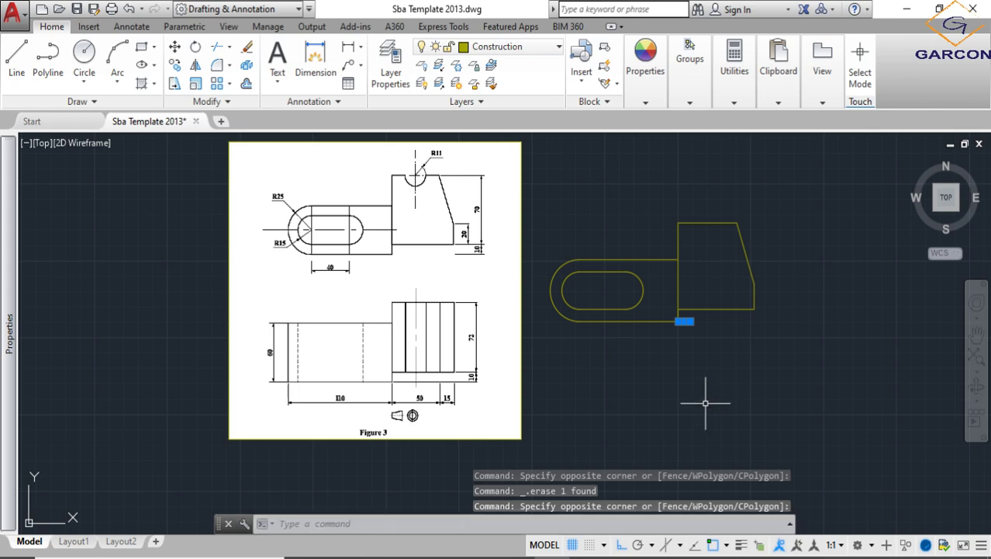
{"action": "key", "text": "Delete"}
{"action": "middle_click_drag", "start_coordinate": [754, 378], "coordinate": [714, 433]}
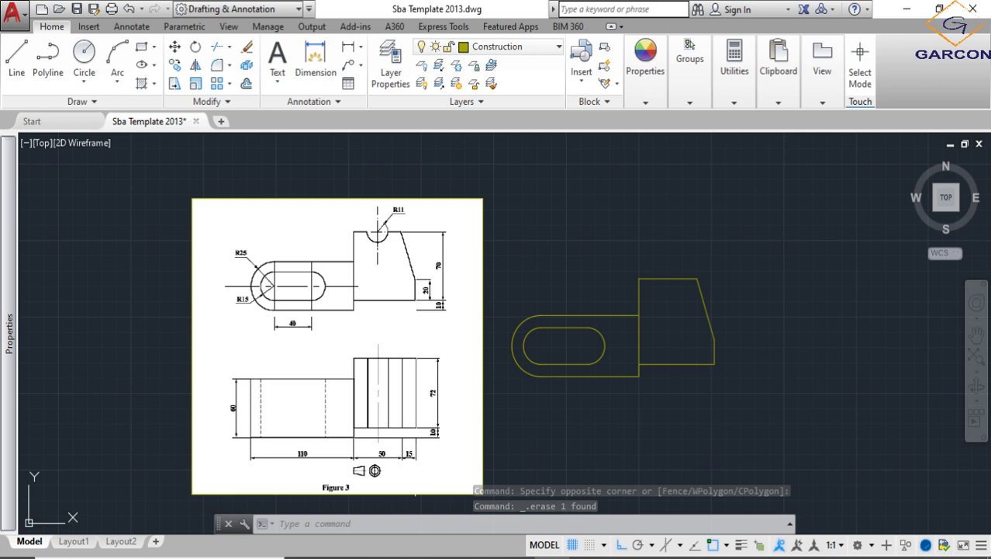
{"action": "scroll", "coordinate": [380, 452], "scroll_direction": "up", "scroll_amount": 2}
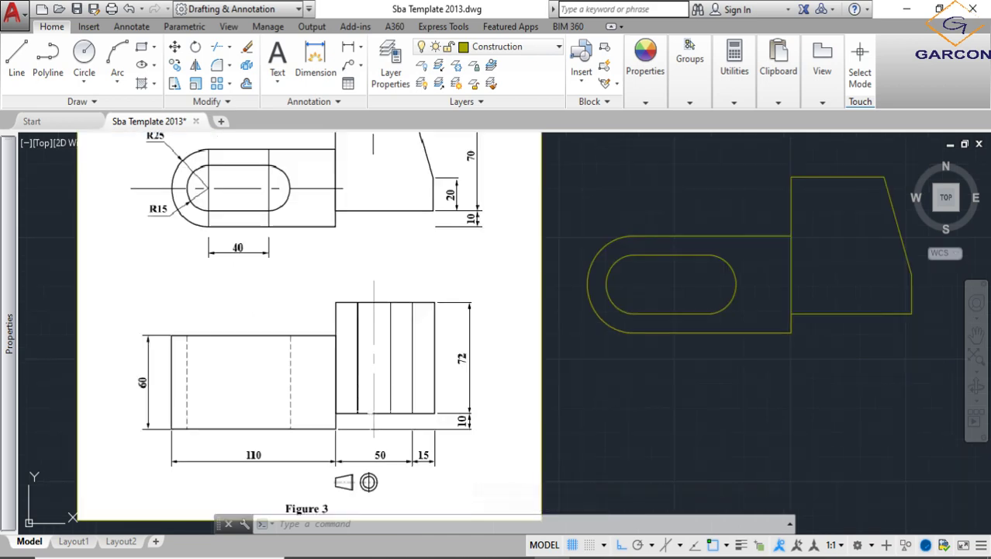
{"action": "scroll", "coordinate": [364, 362], "scroll_direction": "down", "scroll_amount": 2}
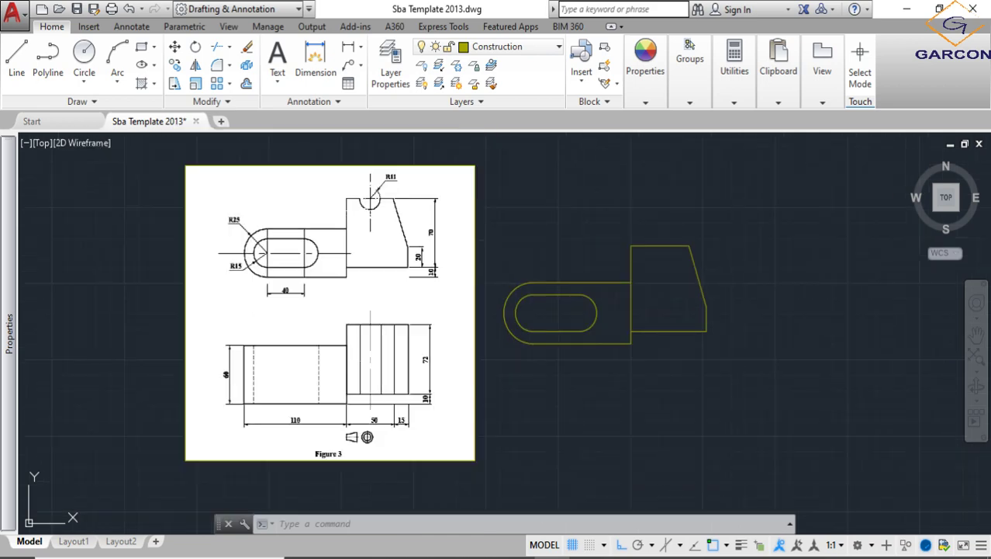
Step: Draw an R11 circle on the block's top edge and trim its arc into a semicircular notch
{"action": "left_click", "coordinate": [84, 54]}
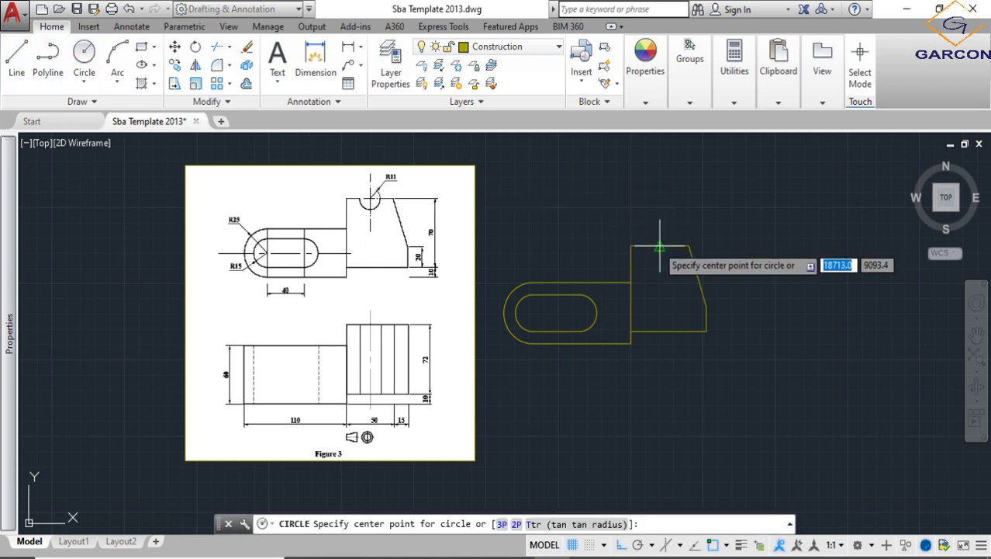
{"action": "left_click", "coordinate": [659, 247]}
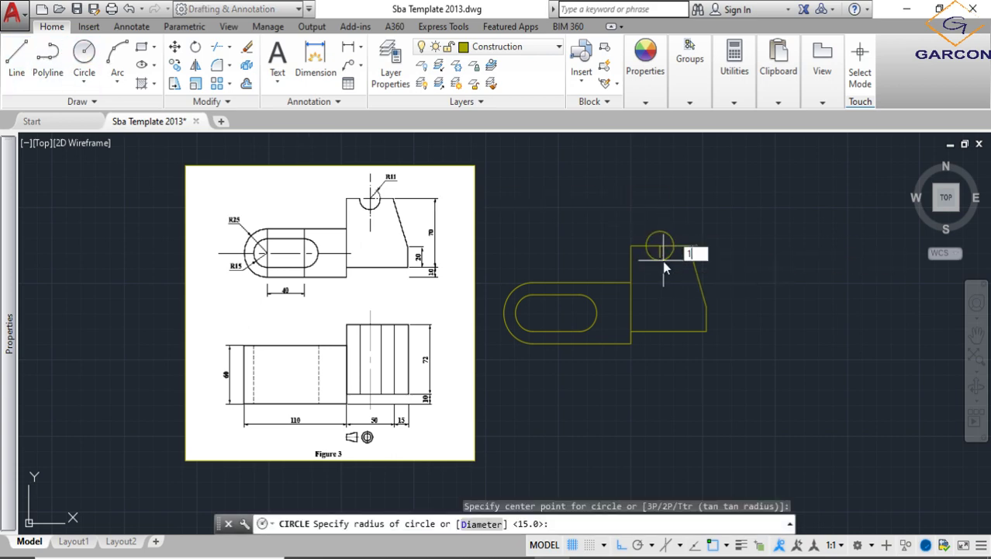
{"action": "key", "text": "Return"}
{"action": "left_click", "coordinate": [792, 384]}
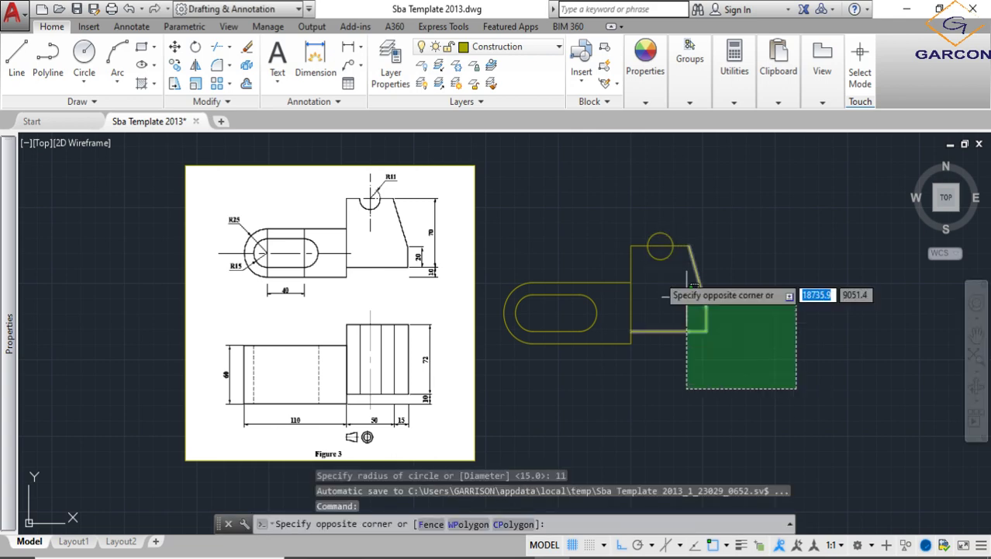
{"action": "left_click", "coordinate": [562, 186]}
{"action": "key", "text": "Return"}
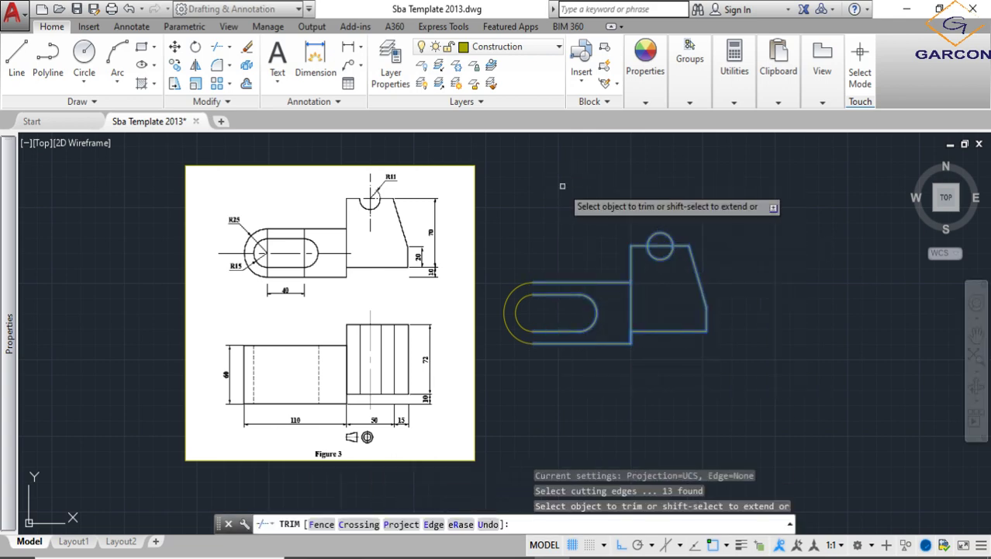
{"action": "left_click", "coordinate": [663, 236]}
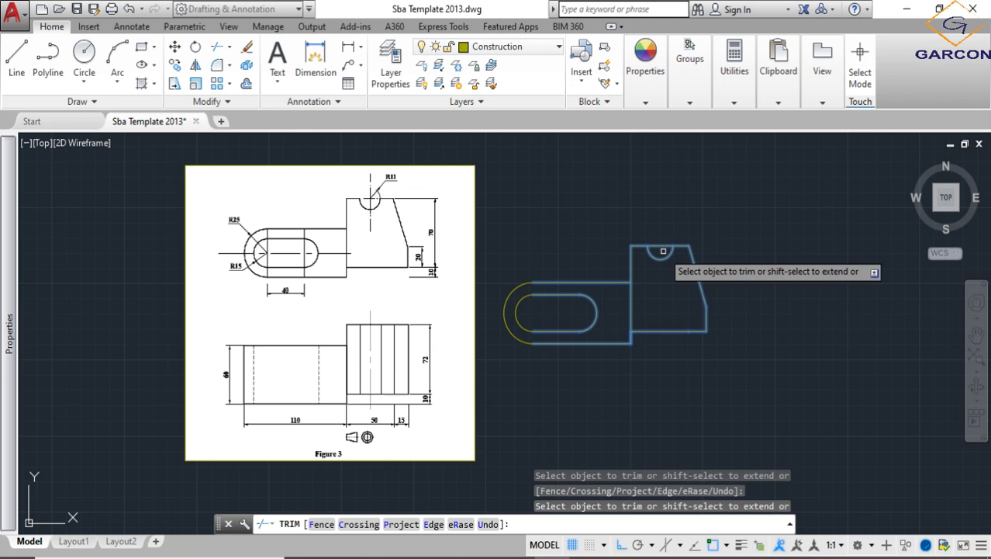
{"action": "key", "text": "Escape"}
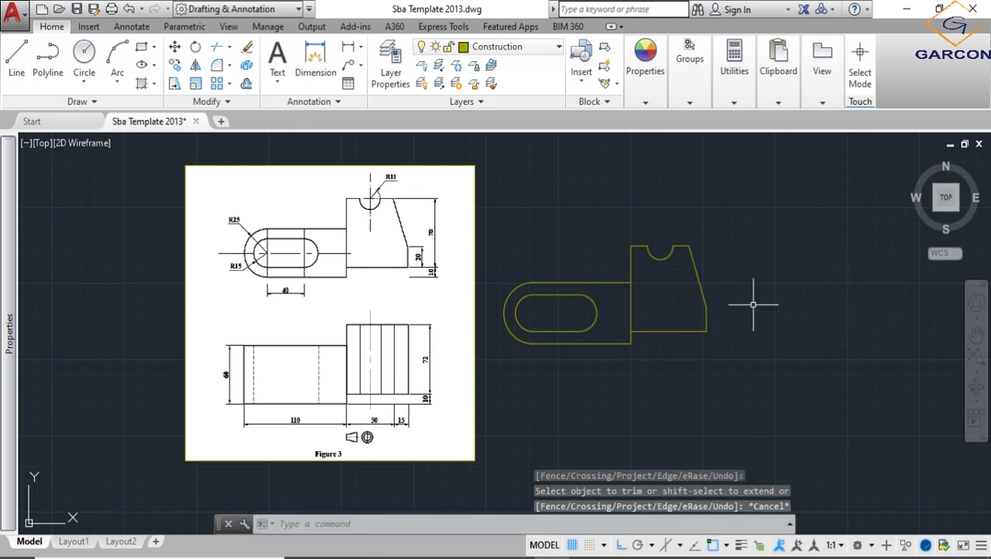
{"action": "scroll", "coordinate": [754, 304], "scroll_direction": "down", "scroll_amount": 2}
{"action": "middle_click_drag", "start_coordinate": [730, 321], "coordinate": [713, 361]}
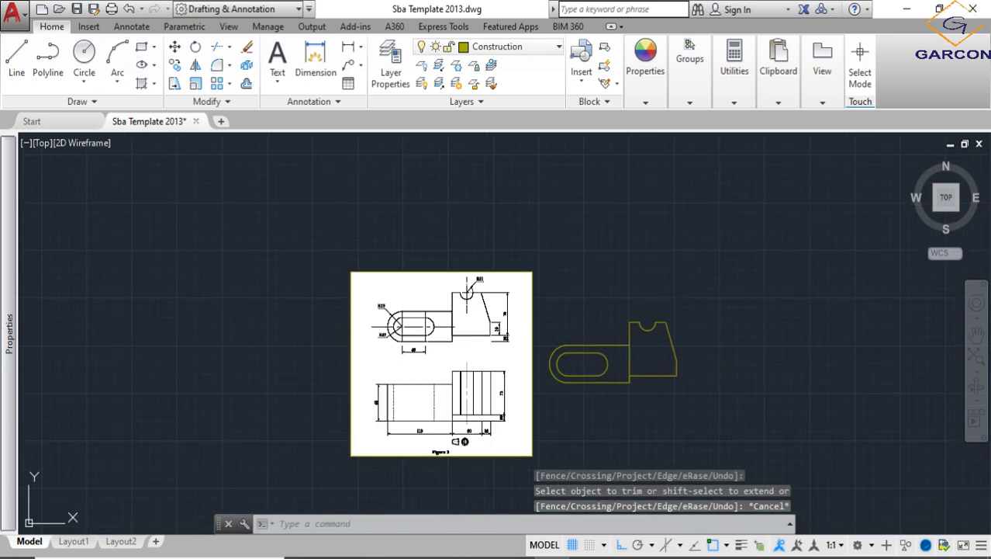
Step: Set polar tracking to 45° and draw two receding lines from the block's lower-right corners
{"action": "right_click", "coordinate": [638, 547]}
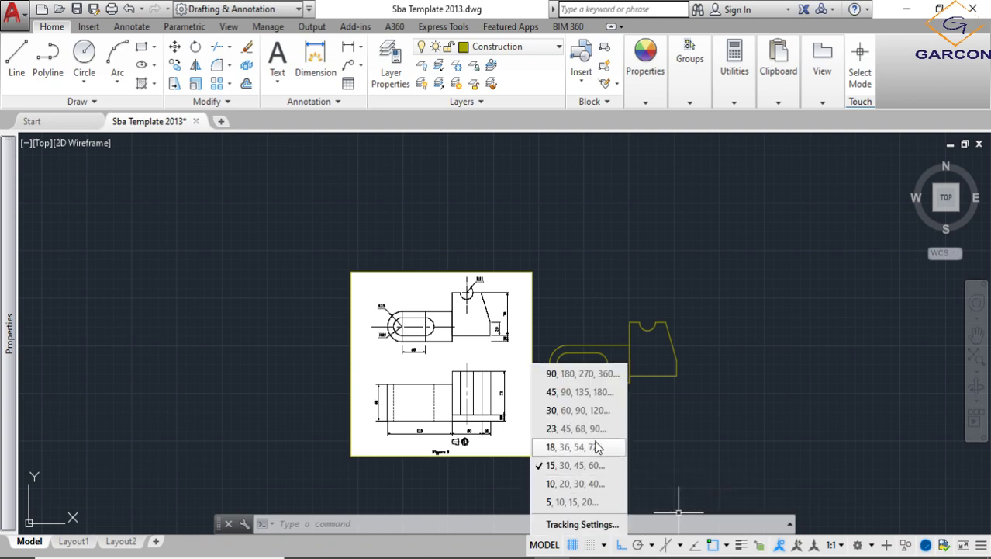
{"action": "left_click", "coordinate": [557, 395]}
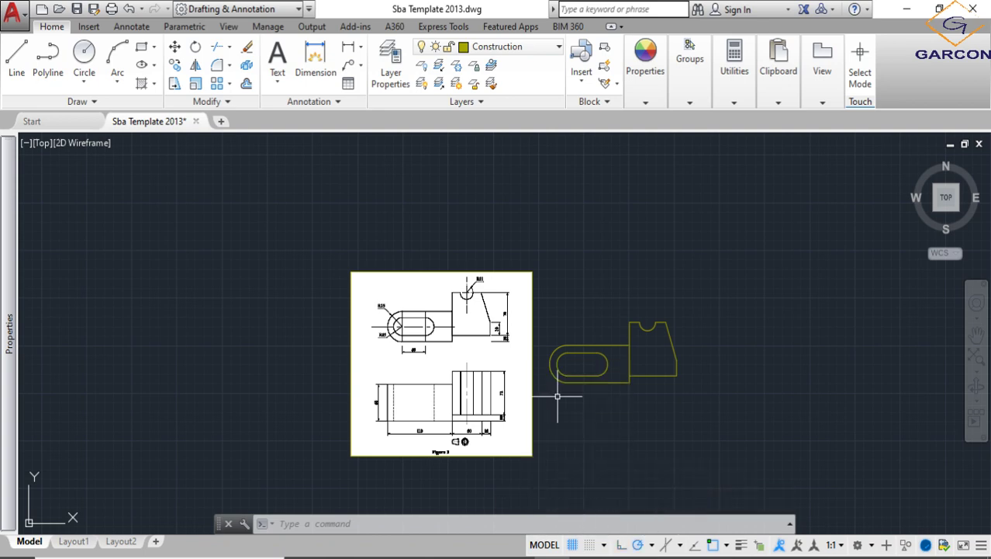
{"action": "left_click", "coordinate": [17, 55]}
{"action": "middle_click_drag", "start_coordinate": [708, 354], "coordinate": [514, 387]}
{"action": "scroll", "coordinate": [497, 380], "scroll_direction": "up", "scroll_amount": 2}
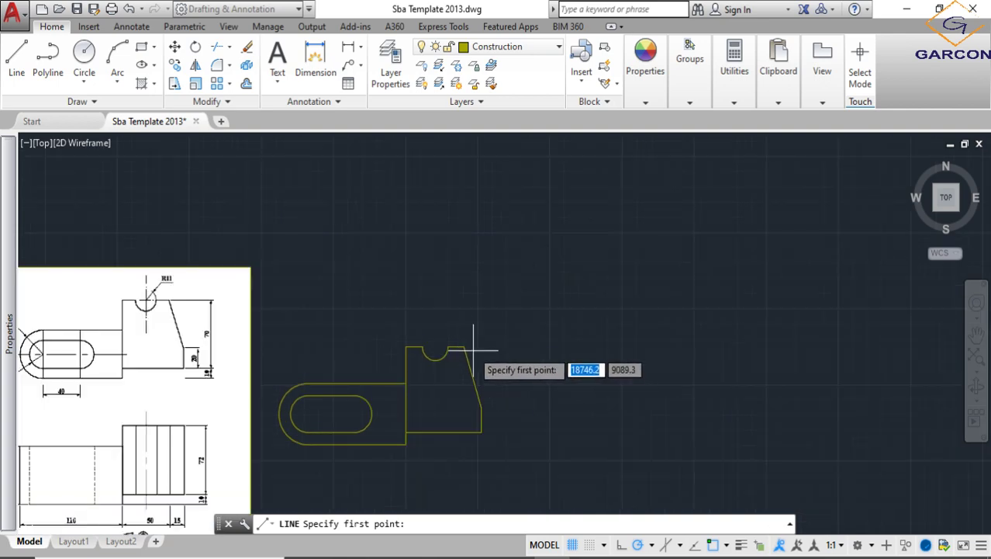
{"action": "left_click", "coordinate": [481, 431]}
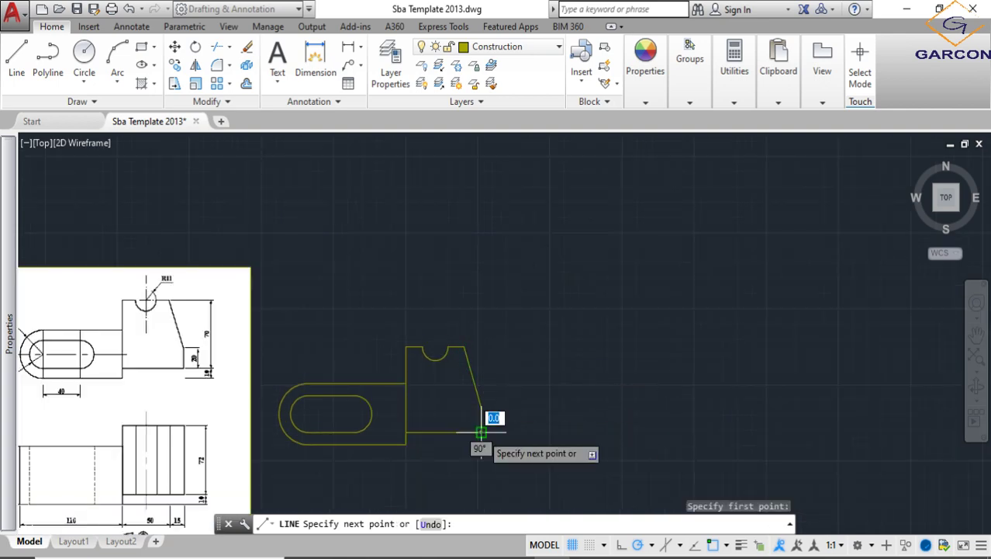
{"action": "left_click", "coordinate": [585, 321]}
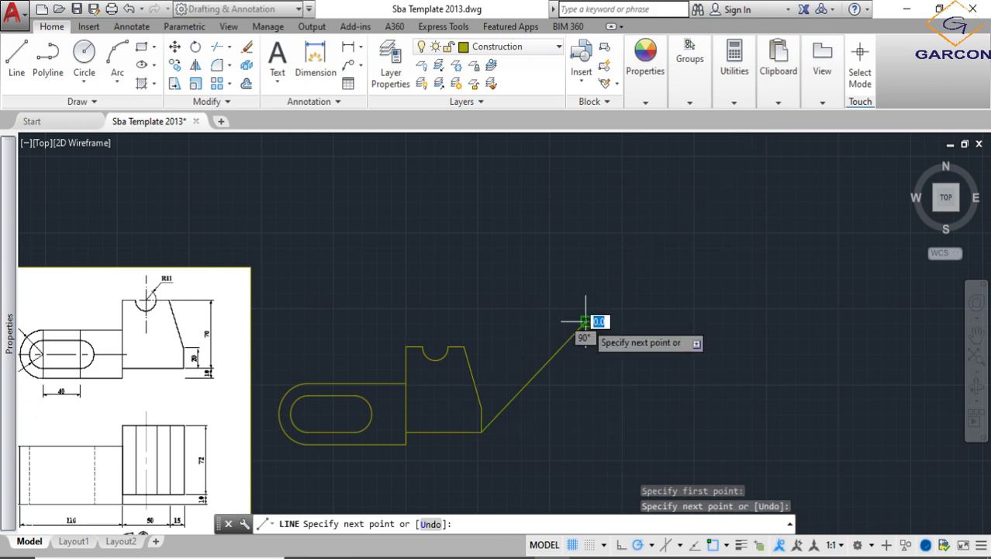
{"action": "key", "text": "Return"}
{"action": "key", "text": "Return"}
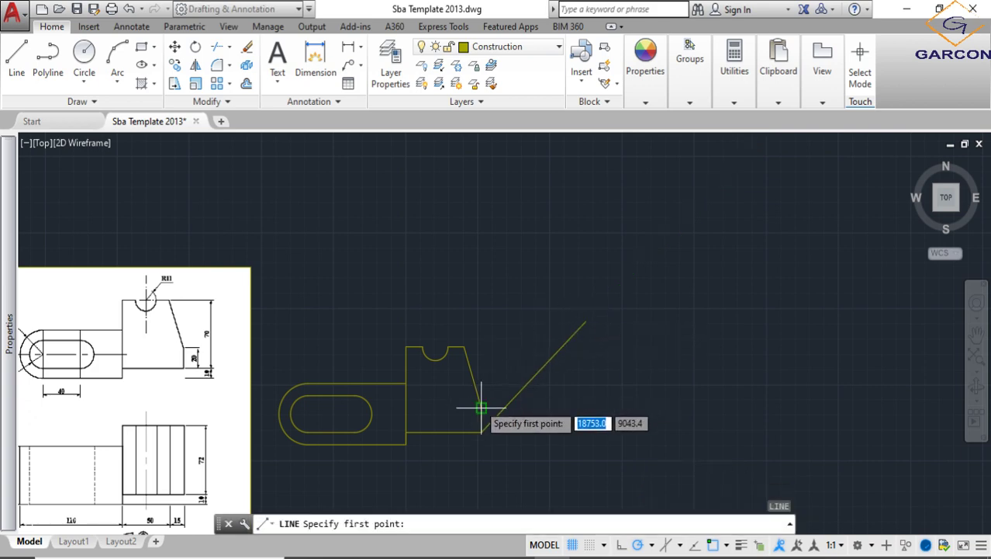
{"action": "left_click", "coordinate": [481, 407]}
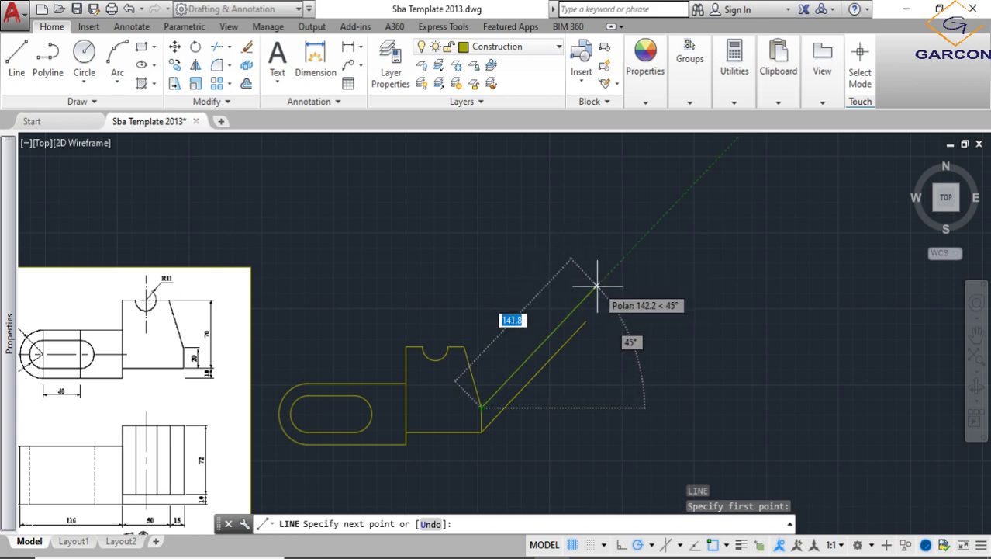
{"action": "left_click", "coordinate": [598, 286]}
{"action": "key", "text": "Return"}
Step: Draw 45° receding lines from the top-right corner and both ends of the R11 notch
{"action": "key", "text": "Return"}
{"action": "left_click", "coordinate": [465, 346]}
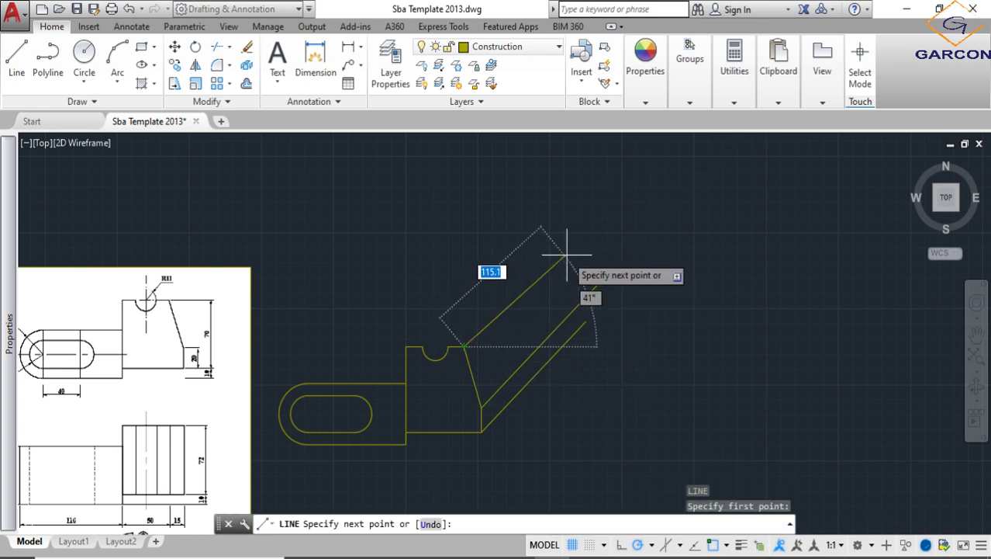
{"action": "key", "text": "Return"}
{"action": "key", "text": "Return"}
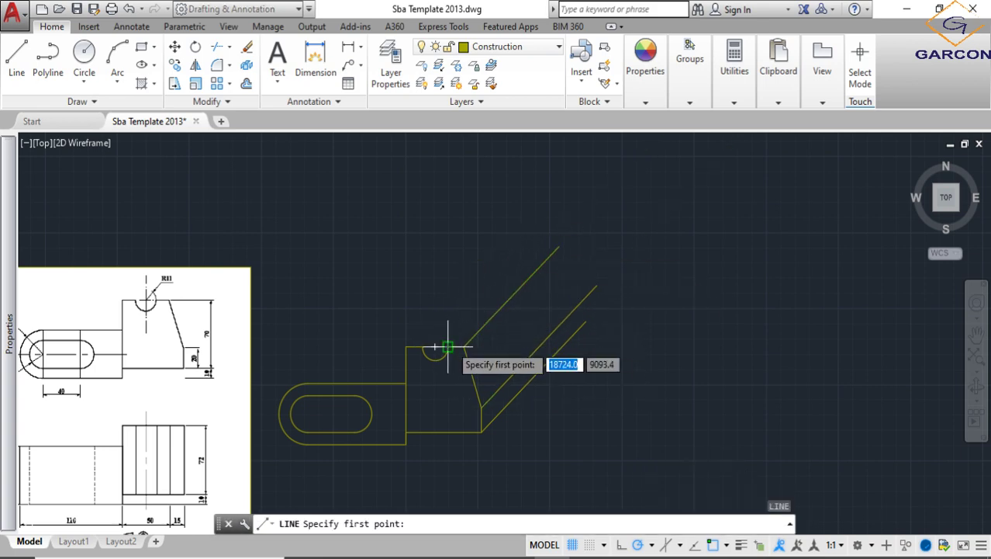
{"action": "left_click", "coordinate": [449, 346]}
{"action": "left_click", "coordinate": [549, 239]}
{"action": "key", "text": "Return"}
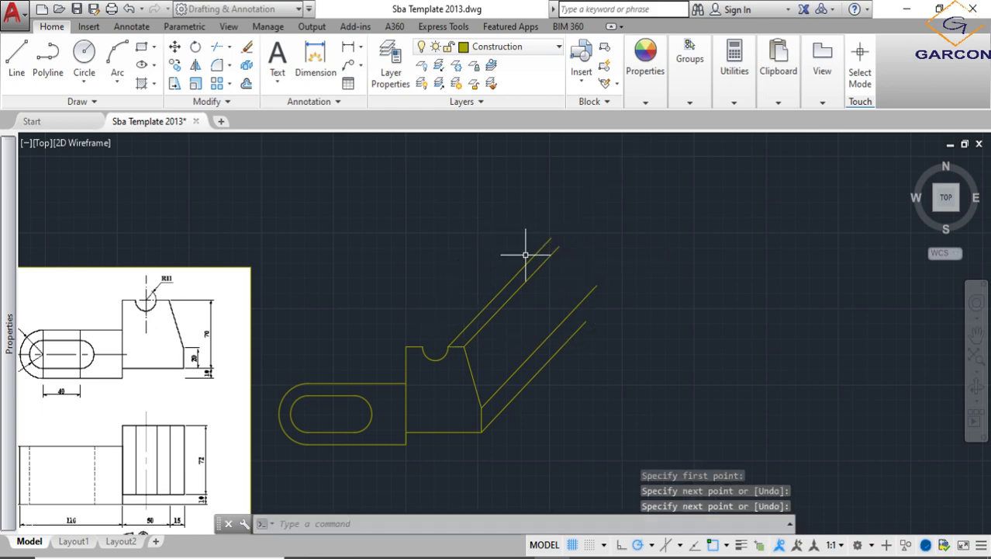
{"action": "key", "text": "Return"}
{"action": "left_click", "coordinate": [423, 346]}
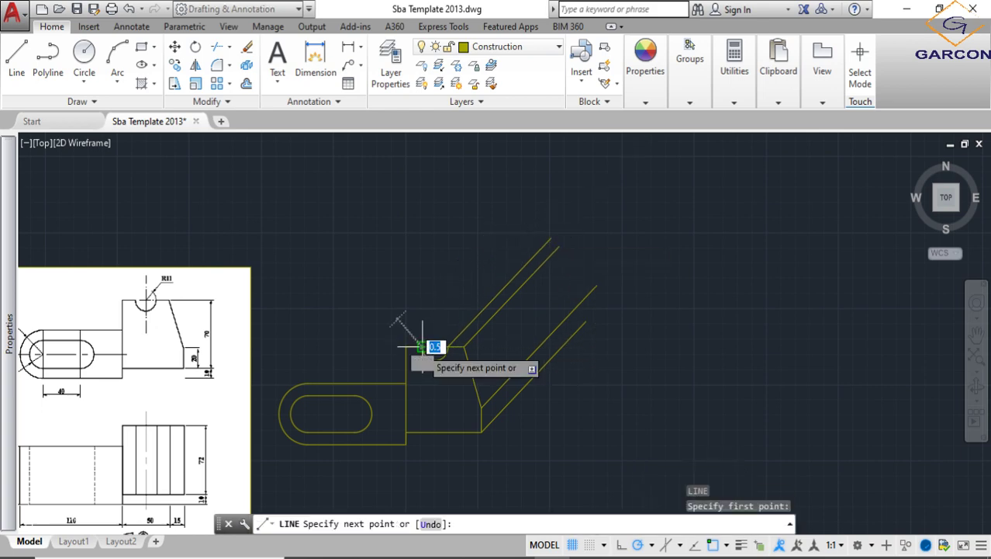
{"action": "left_click", "coordinate": [518, 250]}
{"action": "key", "text": "Return"}
{"action": "scroll", "coordinate": [440, 318], "scroll_direction": "down", "scroll_amount": 2}
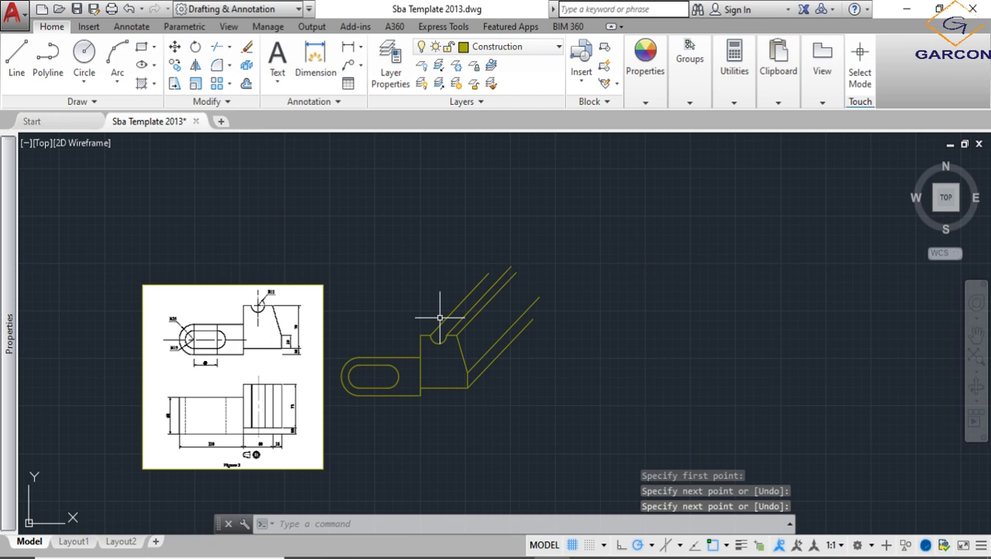
{"action": "scroll", "coordinate": [391, 359], "scroll_direction": "up", "scroll_amount": 2}
{"action": "key", "text": "Return"}
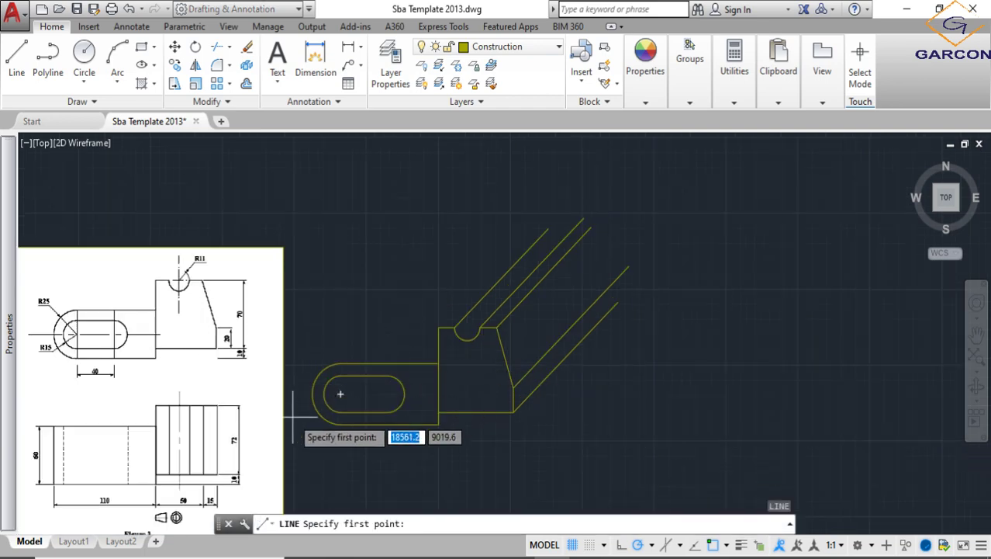
Step: Draw a 45° line from the lug's left arc and delete a misplaced diagonal line
{"action": "left_click", "coordinate": [313, 395]}
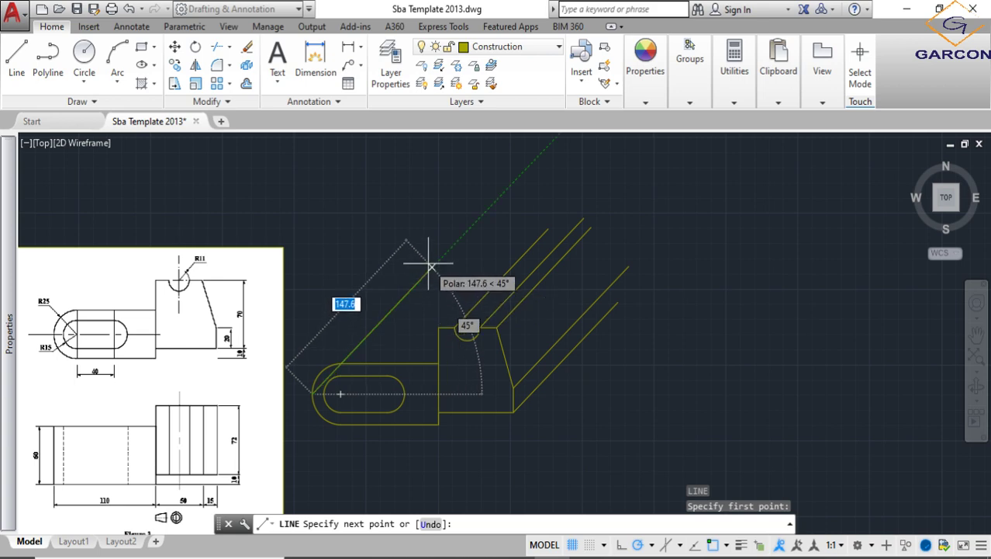
{"action": "left_click", "coordinate": [429, 265]}
{"action": "key", "text": "Return"}
{"action": "key", "text": "Return"}
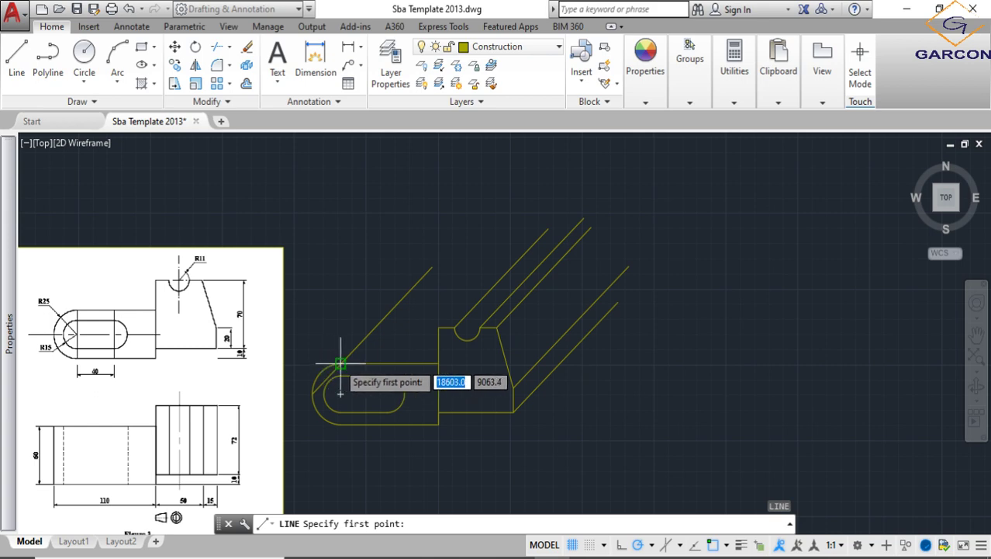
{"action": "left_click", "coordinate": [340, 363]}
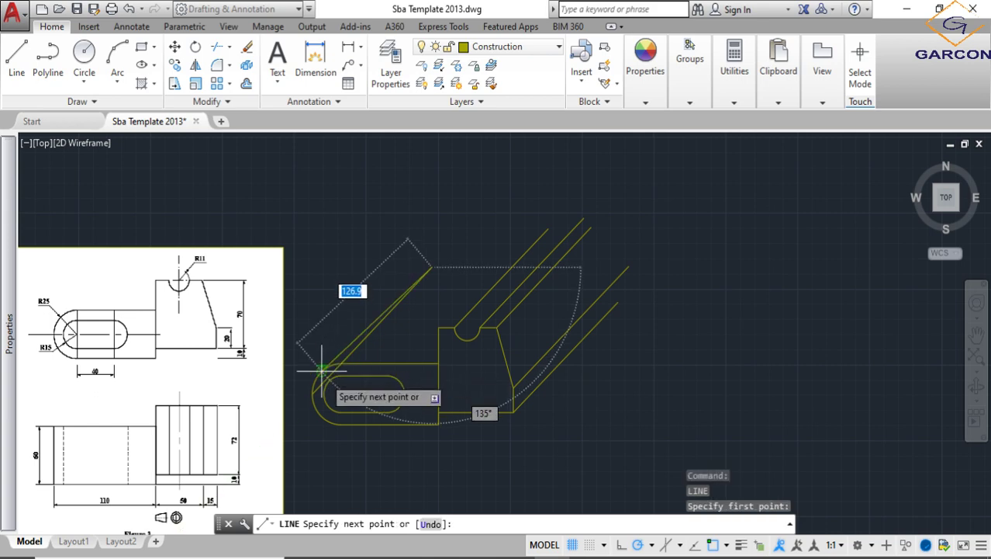
{"action": "key", "text": "Escape"}
{"action": "left_click", "coordinate": [384, 317]}
{"action": "key", "text": "Delete"}
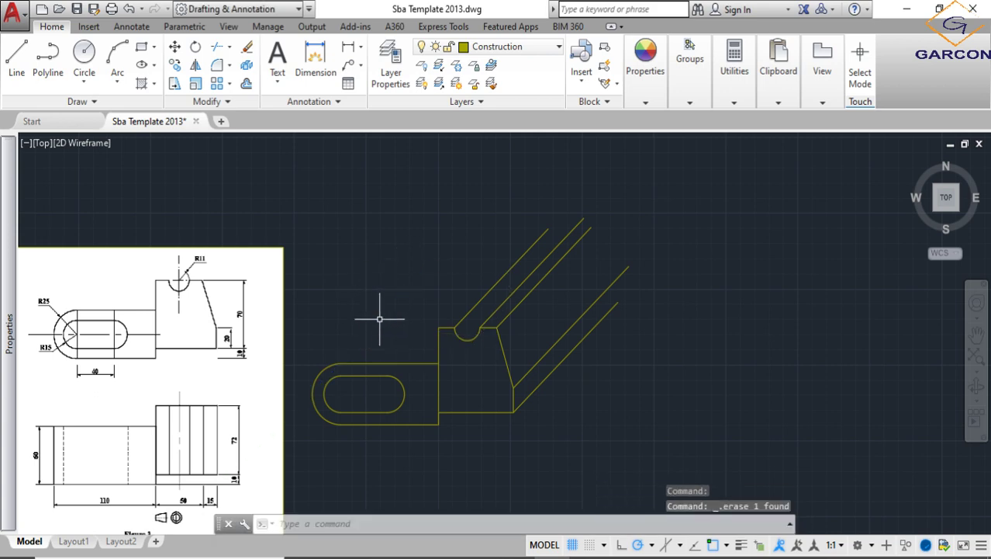
Step: Draw 45° receding lines from the block's top-left and bottom-left corners
{"action": "left_click", "coordinate": [16, 63]}
{"action": "left_click", "coordinate": [439, 326]}
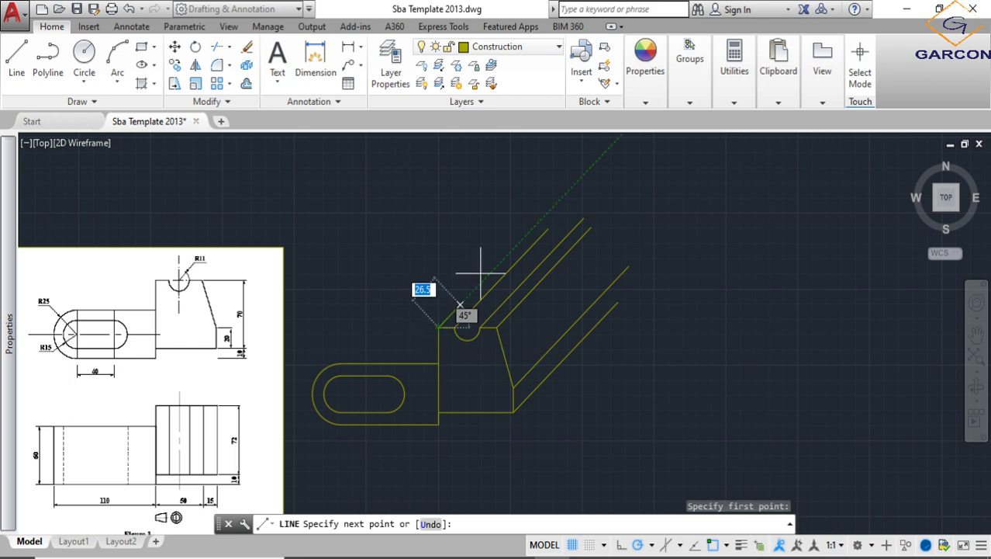
{"action": "left_click", "coordinate": [560, 201]}
{"action": "key", "text": "Return"}
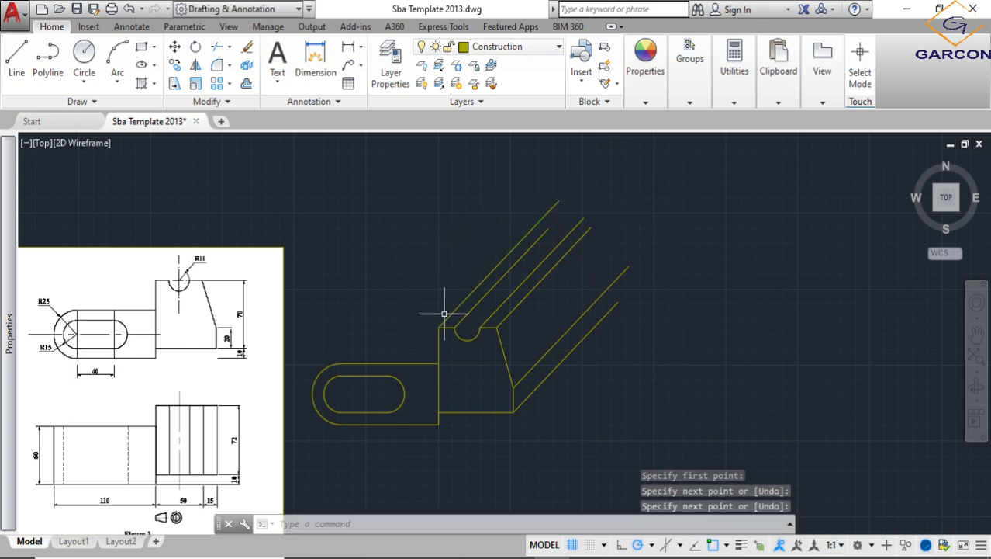
{"action": "key", "text": "Return"}
{"action": "left_click", "coordinate": [438, 423]}
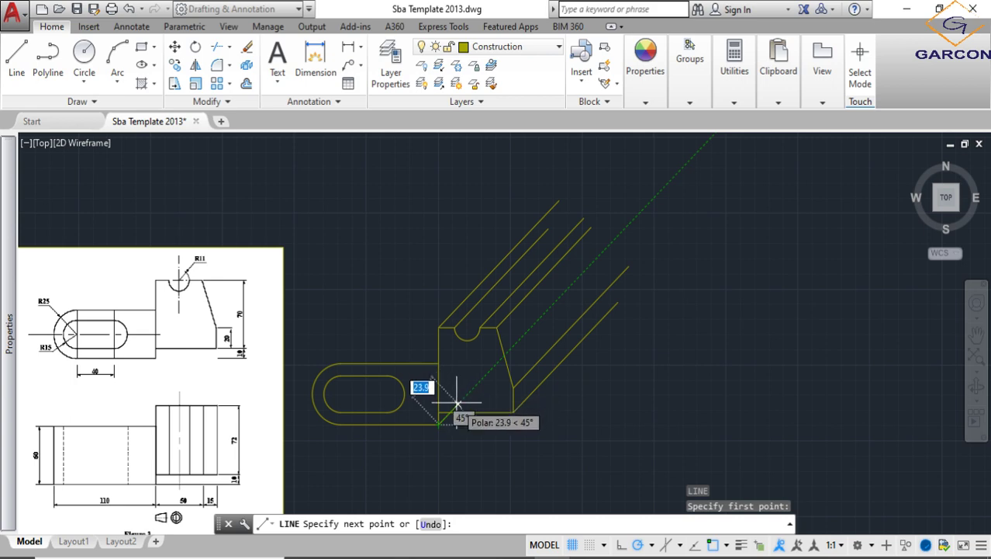
{"action": "left_click", "coordinate": [457, 403]}
{"action": "key", "text": "Return"}
Step: Draw the 45° receding line from the slot end's upper-left corner
{"action": "scroll", "coordinate": [454, 394], "scroll_direction": "down", "scroll_amount": 2}
{"action": "scroll", "coordinate": [380, 382], "scroll_direction": "up", "scroll_amount": 4}
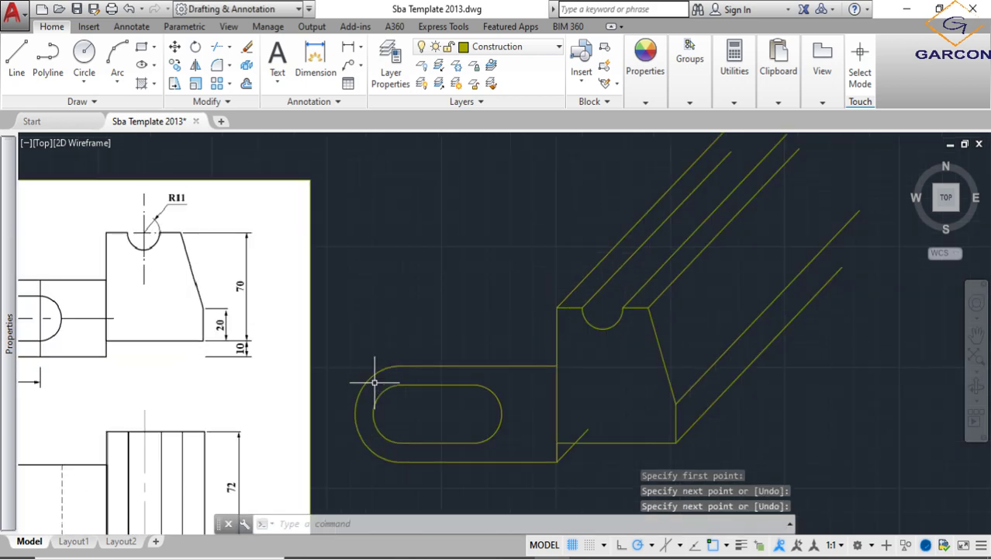
{"action": "key", "text": "Return"}
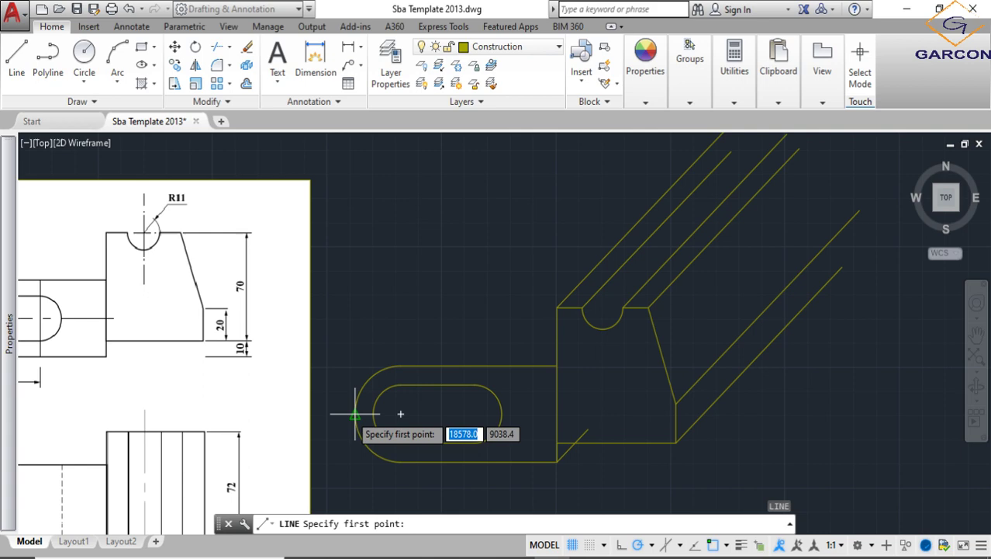
{"action": "left_click", "coordinate": [354, 414]}
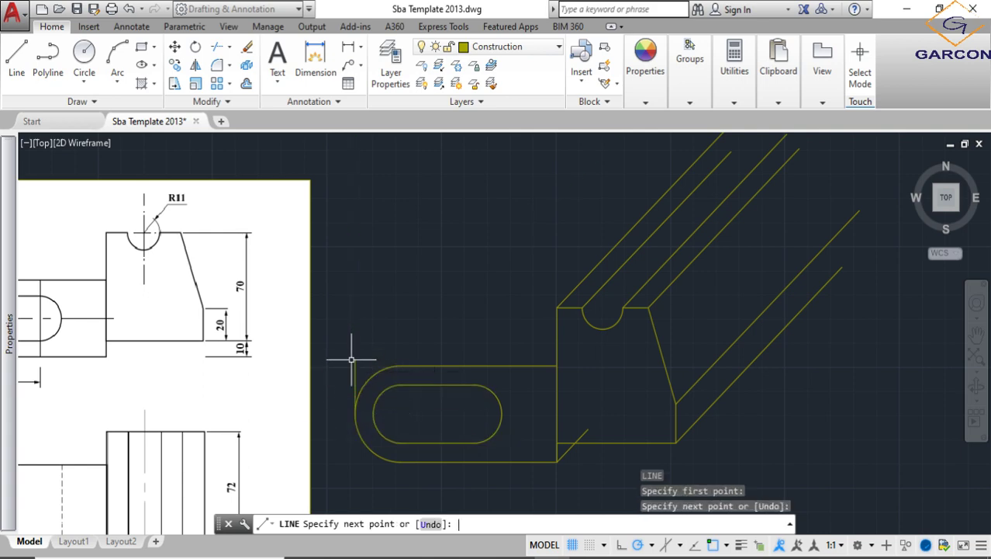
{"action": "key", "text": "Return"}
{"action": "key", "text": "Return"}
{"action": "left_click", "coordinate": [355, 366]}
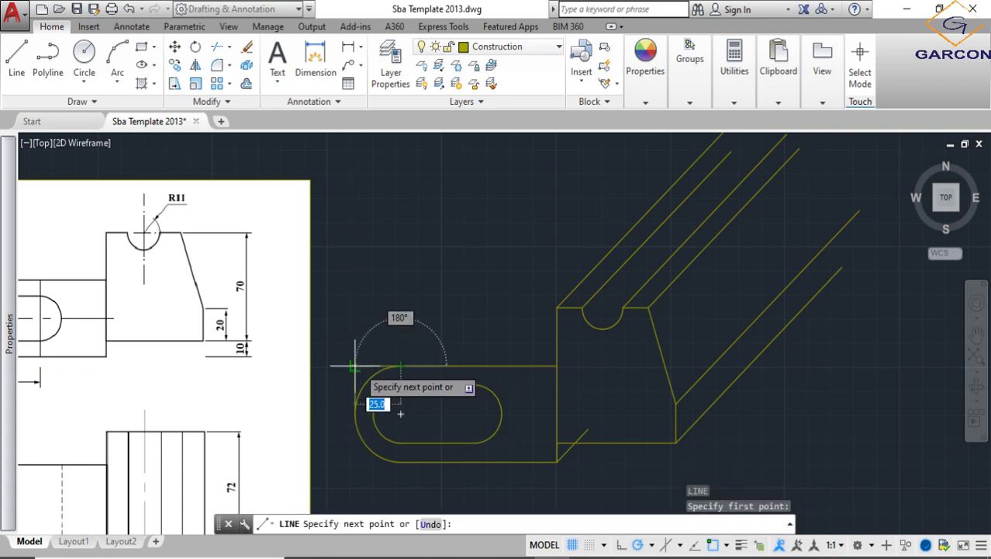
{"action": "key", "text": "Return"}
{"action": "key", "text": "Return"}
{"action": "left_click", "coordinate": [355, 365]}
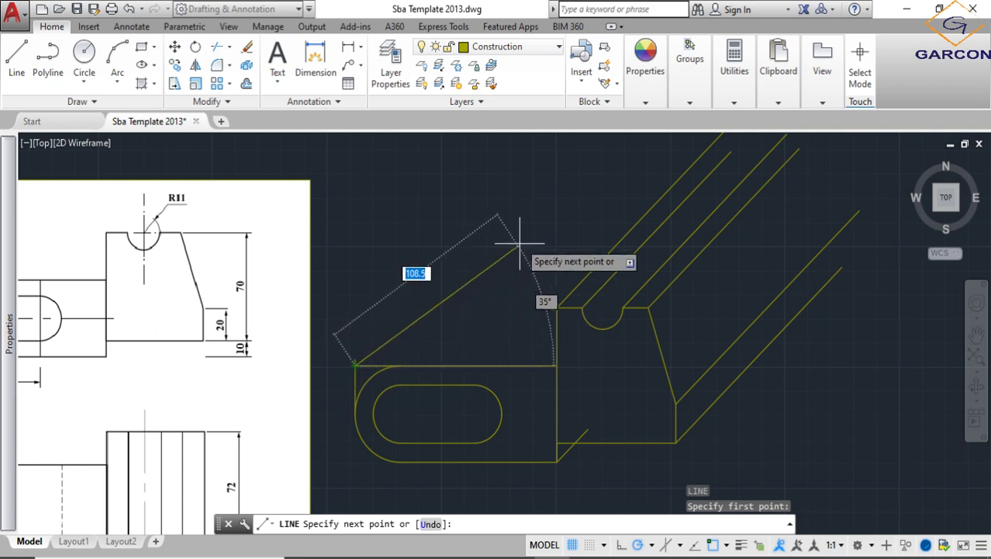
{"action": "left_click", "coordinate": [533, 179]}
{"action": "key", "text": "Return"}
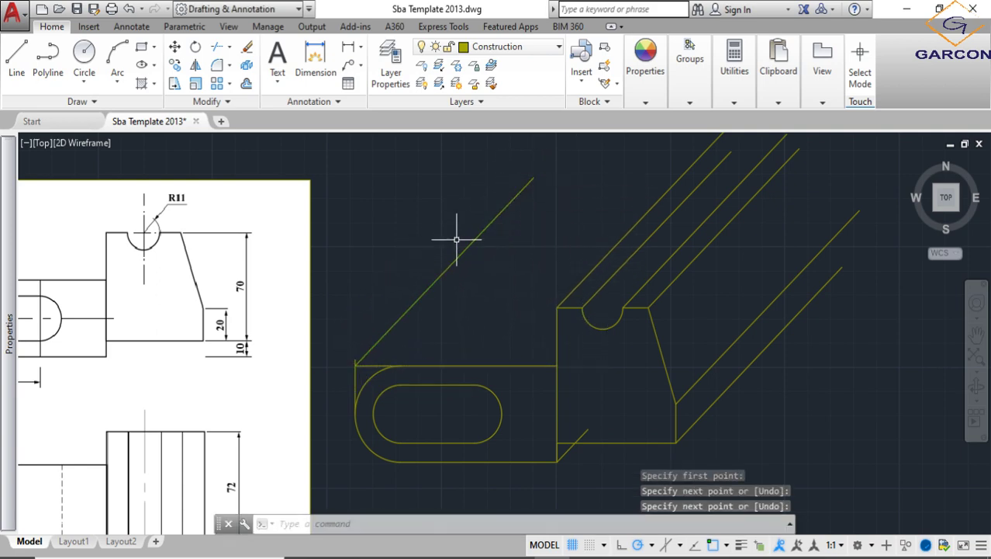
Step: Copy the new diagonal line to a parallel position just beside it
{"action": "left_click", "coordinate": [176, 67]}
{"action": "left_click", "coordinate": [466, 303]}
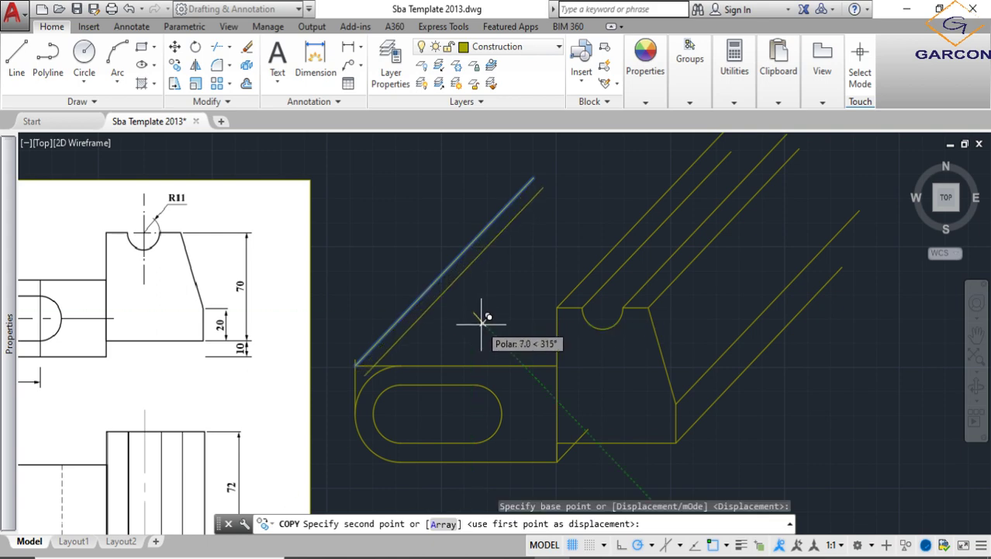
{"action": "left_click", "coordinate": [482, 320]}
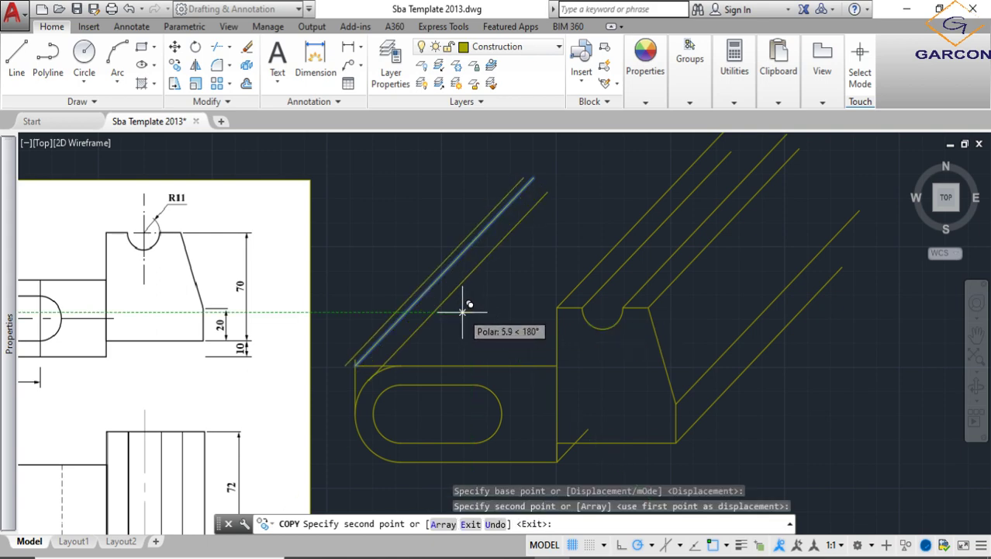
{"action": "key", "text": "Escape"}
Step: Move the copied diagonal line by its lower end onto the rounded end's curve
{"action": "left_click", "coordinate": [440, 310]}
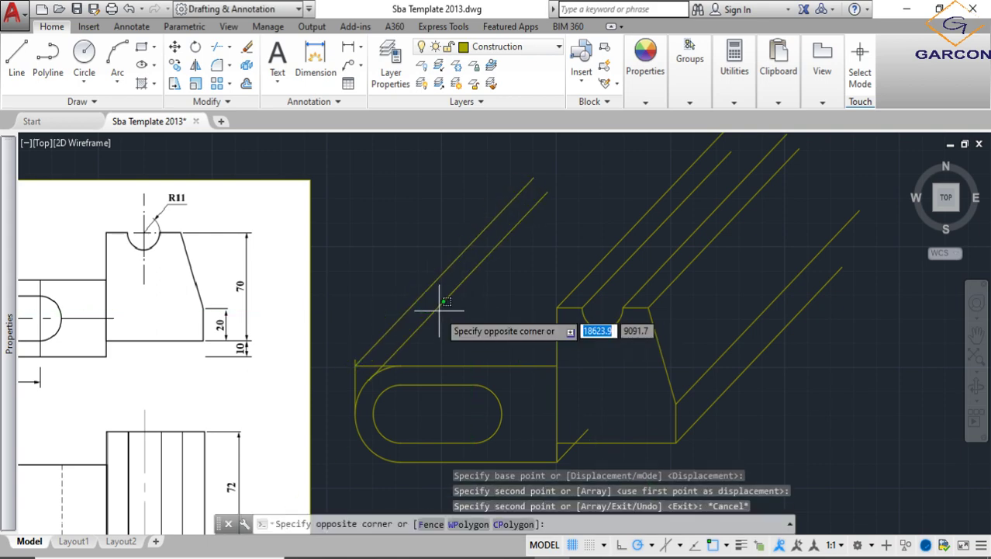
{"action": "left_click", "coordinate": [411, 215]}
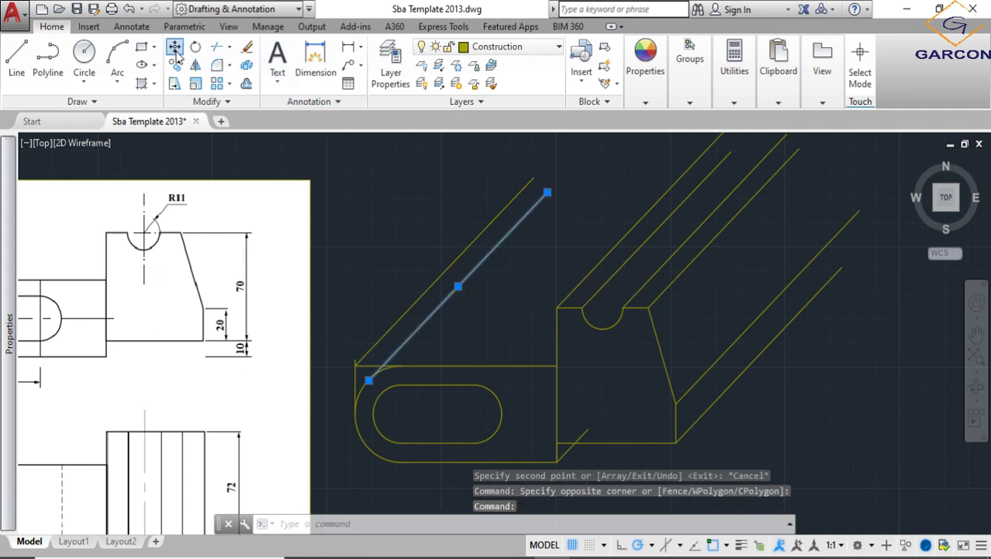
{"action": "left_click", "coordinate": [175, 49]}
{"action": "scroll", "coordinate": [357, 415], "scroll_direction": "up", "scroll_amount": 3}
{"action": "scroll", "coordinate": [367, 404], "scroll_direction": "up", "scroll_amount": 3}
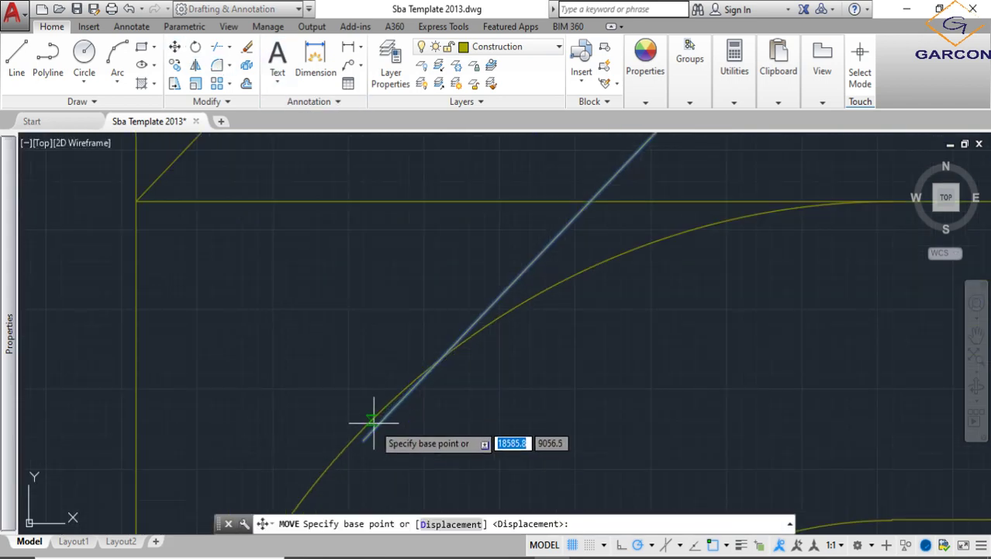
{"action": "left_click", "coordinate": [364, 440]}
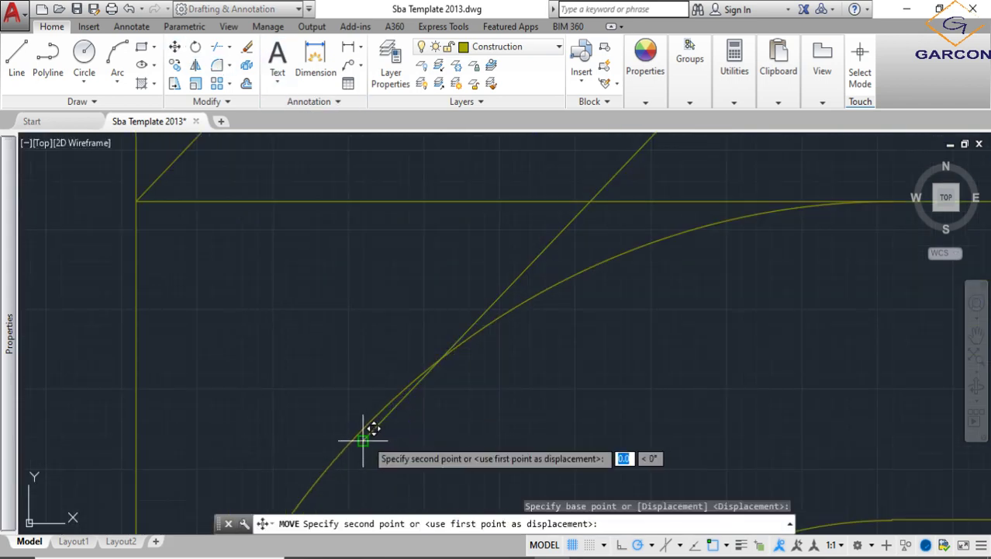
{"action": "left_click", "coordinate": [397, 394]}
{"action": "scroll", "coordinate": [365, 394], "scroll_direction": "down", "scroll_amount": 5}
{"action": "scroll", "coordinate": [496, 334], "scroll_direction": "down", "scroll_amount": 2}
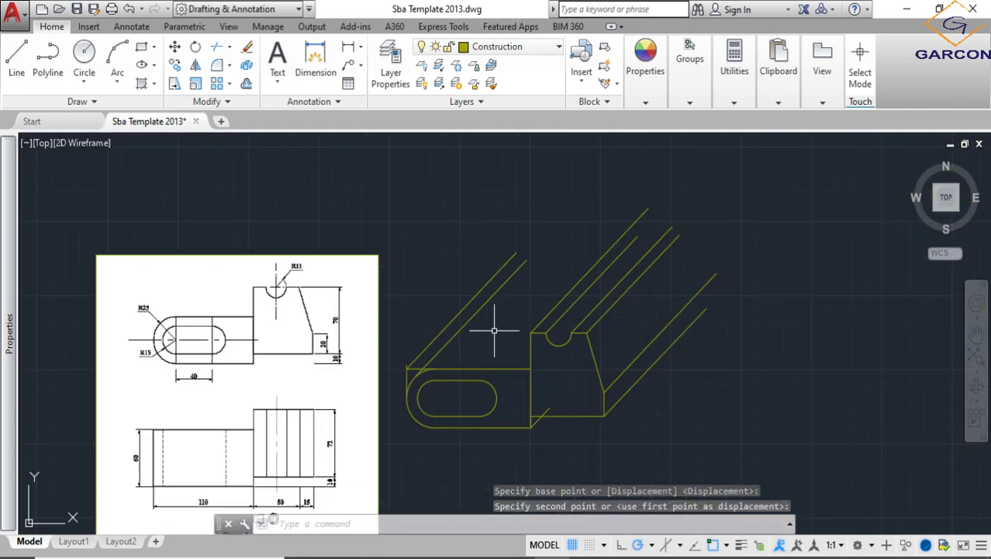
{"action": "scroll", "coordinate": [493, 330], "scroll_direction": "down", "scroll_amount": 2}
{"action": "scroll", "coordinate": [459, 361], "scroll_direction": "up", "scroll_amount": 4}
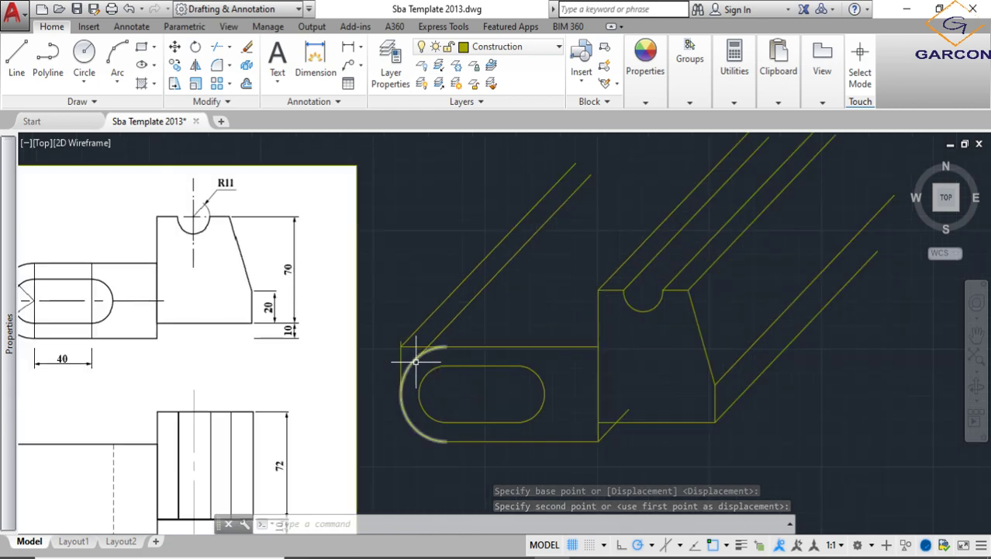
{"action": "scroll", "coordinate": [417, 361], "scroll_direction": "down", "scroll_amount": 2}
{"action": "scroll", "coordinate": [416, 371], "scroll_direction": "down", "scroll_amount": 2}
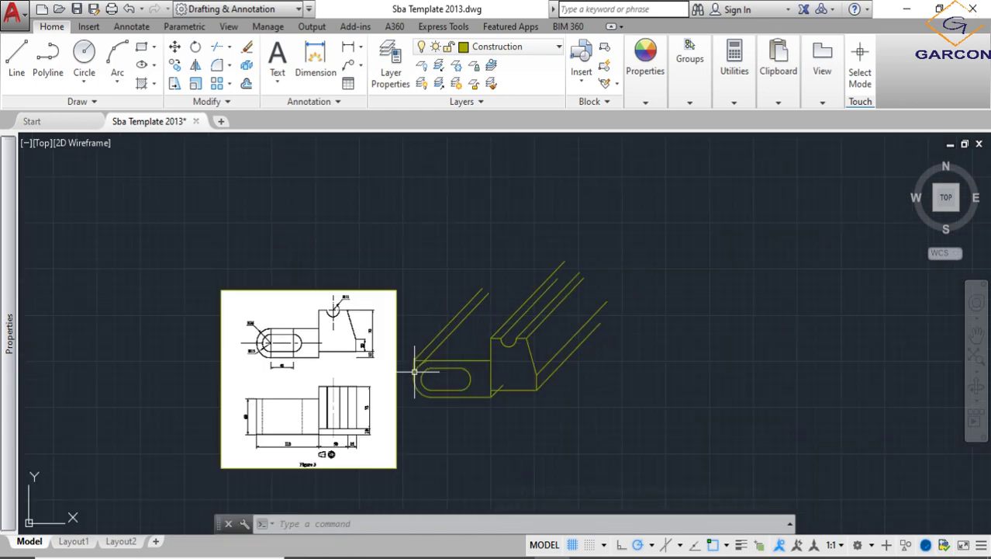
{"action": "scroll", "coordinate": [323, 385], "scroll_direction": "up", "scroll_amount": 2}
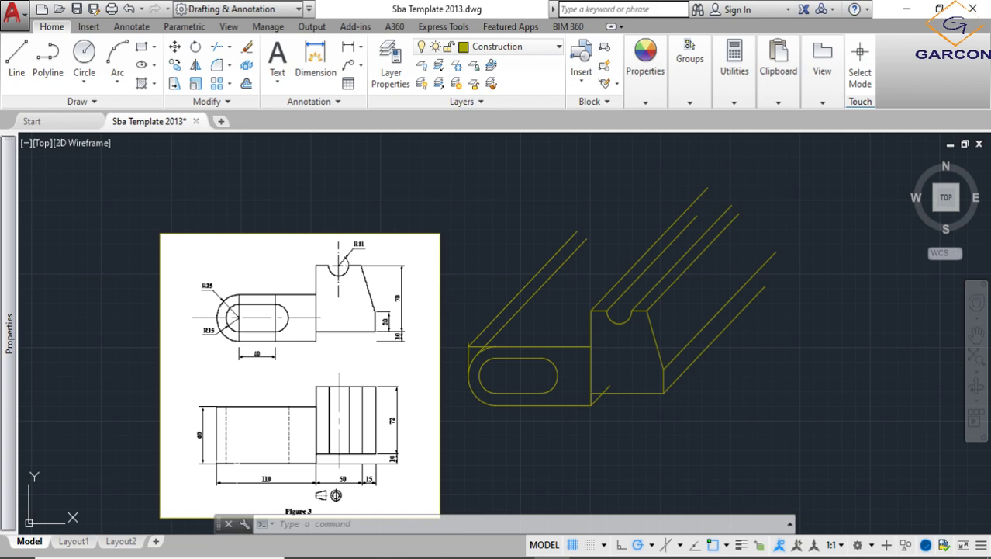
{"action": "scroll", "coordinate": [219, 450], "scroll_direction": "up", "scroll_amount": 4}
{"action": "scroll", "coordinate": [526, 370], "scroll_direction": "down", "scroll_amount": 5}
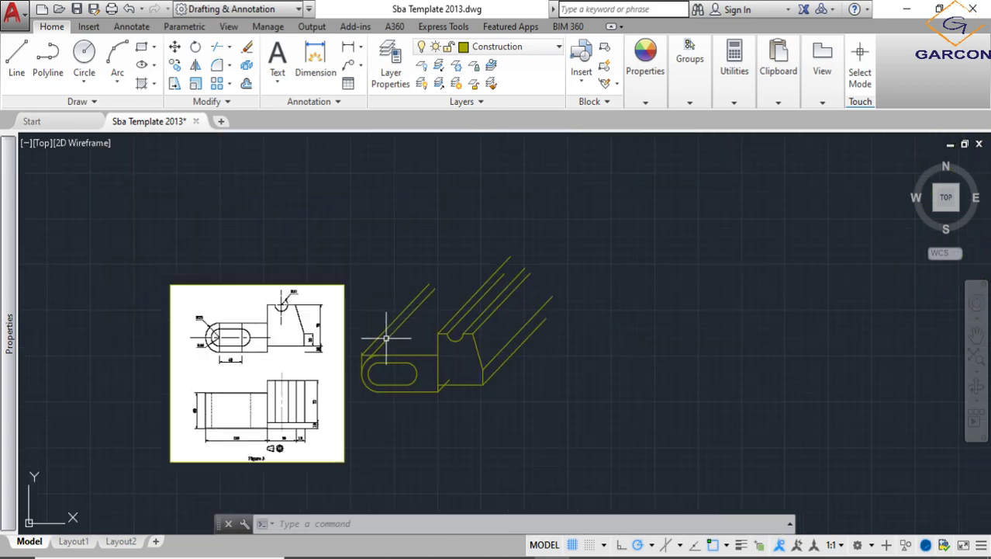
{"action": "scroll", "coordinate": [391, 349], "scroll_direction": "up", "scroll_amount": 2}
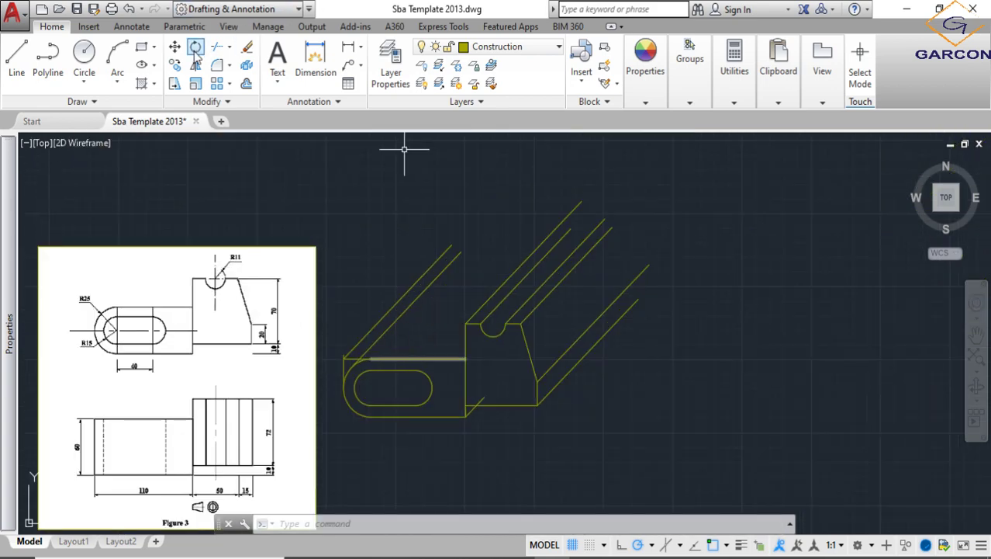
Step: Draw a 60-unit 45° edge from the slot end's top-left corner, then a horizontal edge to the upright
{"action": "left_click", "coordinate": [16, 56]}
{"action": "scroll", "coordinate": [349, 365], "scroll_direction": "up", "scroll_amount": 4}
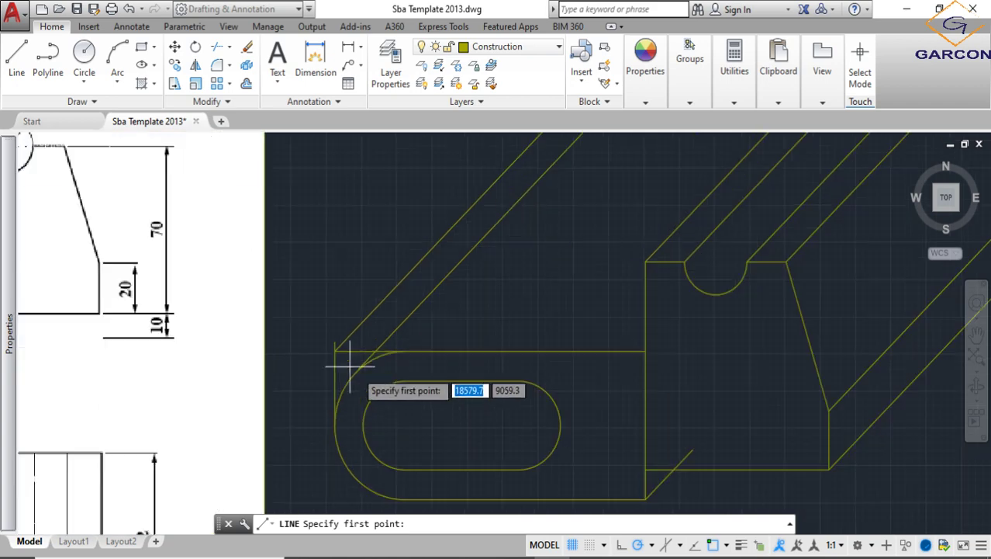
{"action": "left_click", "coordinate": [361, 364]}
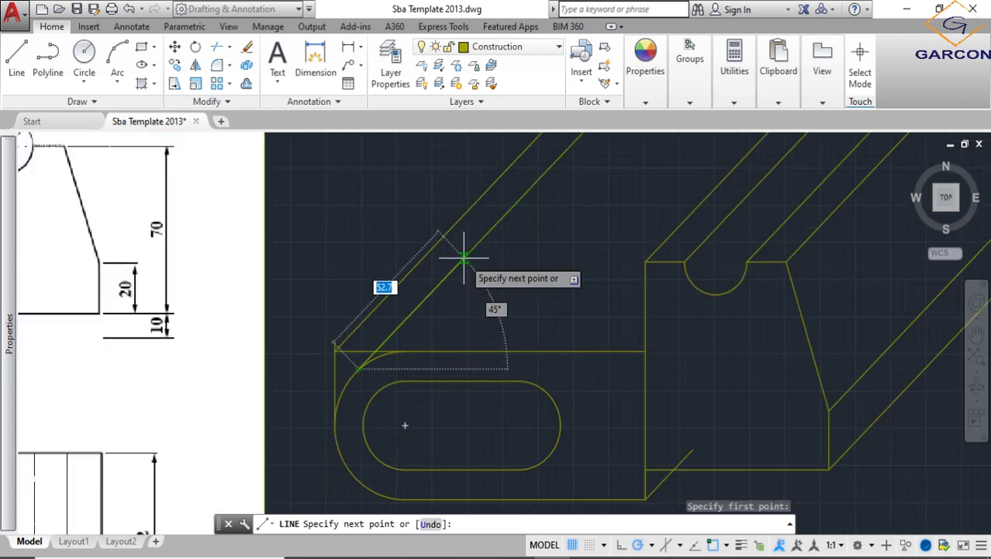
{"action": "type", "text": "6"}
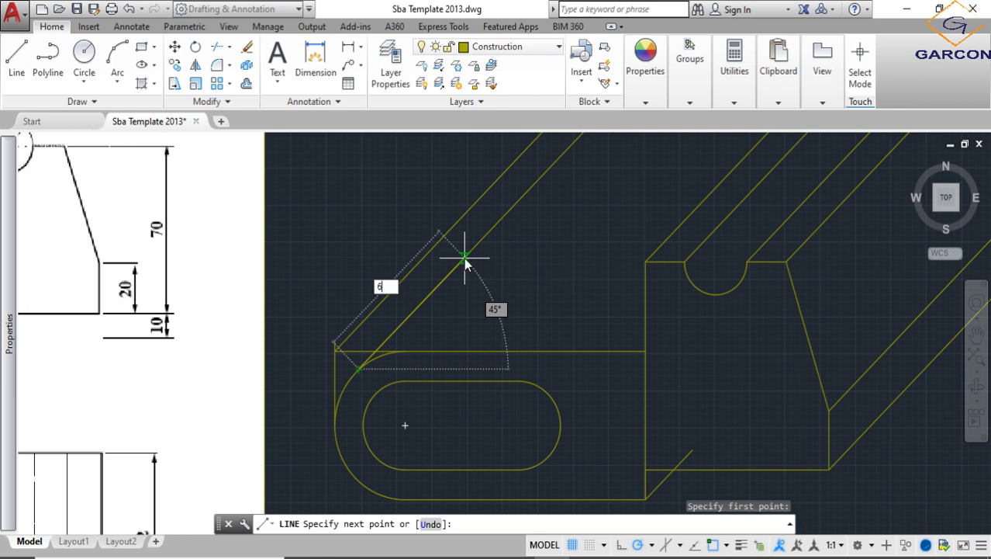
{"action": "type", "text": "0"}
{"action": "key", "text": "Return"}
{"action": "scroll", "coordinate": [644, 256], "scroll_direction": "down", "scroll_amount": 1}
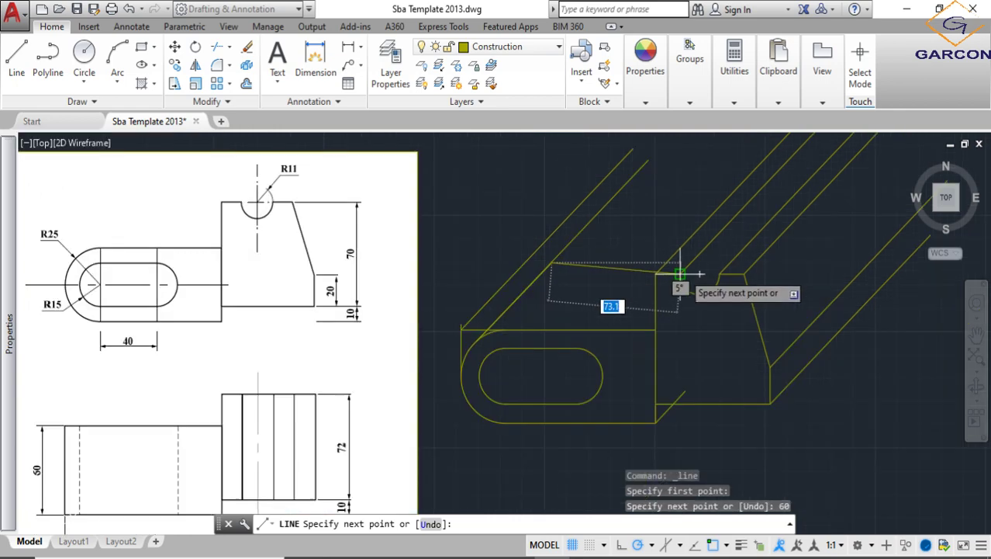
{"action": "left_click", "coordinate": [720, 263]}
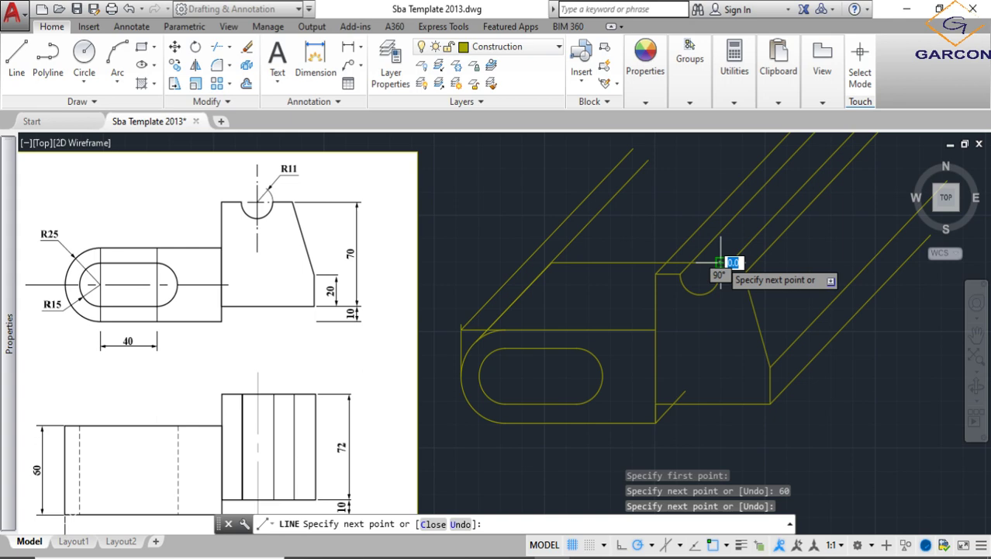
{"action": "key", "text": "Return"}
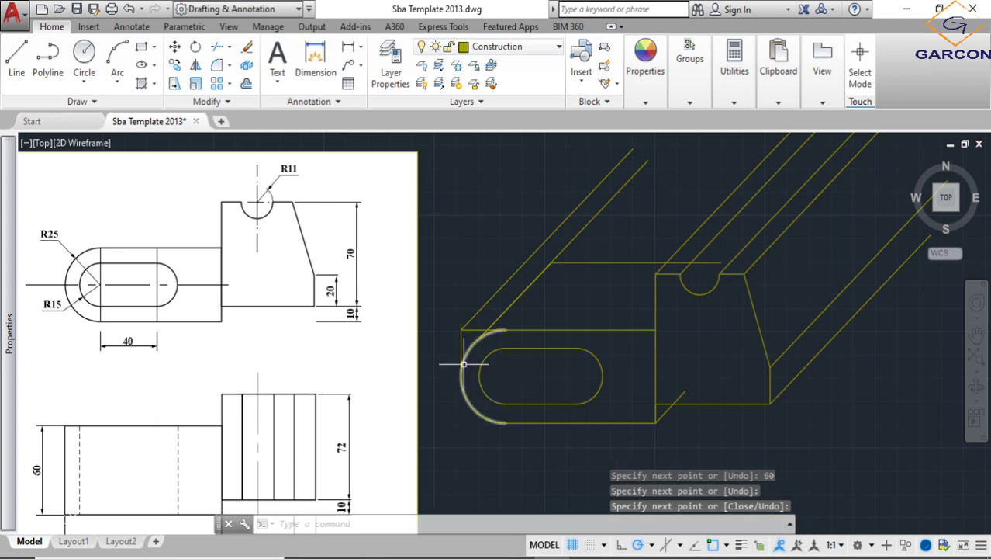
Step: Copy the rounded end's arc from its top endpoint back along the 45° receding edges
{"action": "left_click", "coordinate": [464, 363]}
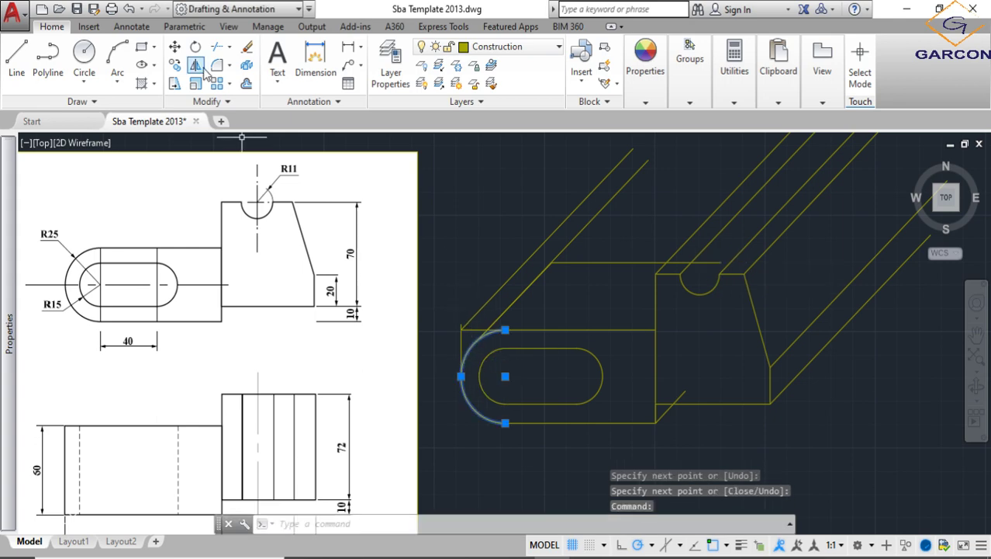
{"action": "left_click", "coordinate": [177, 66]}
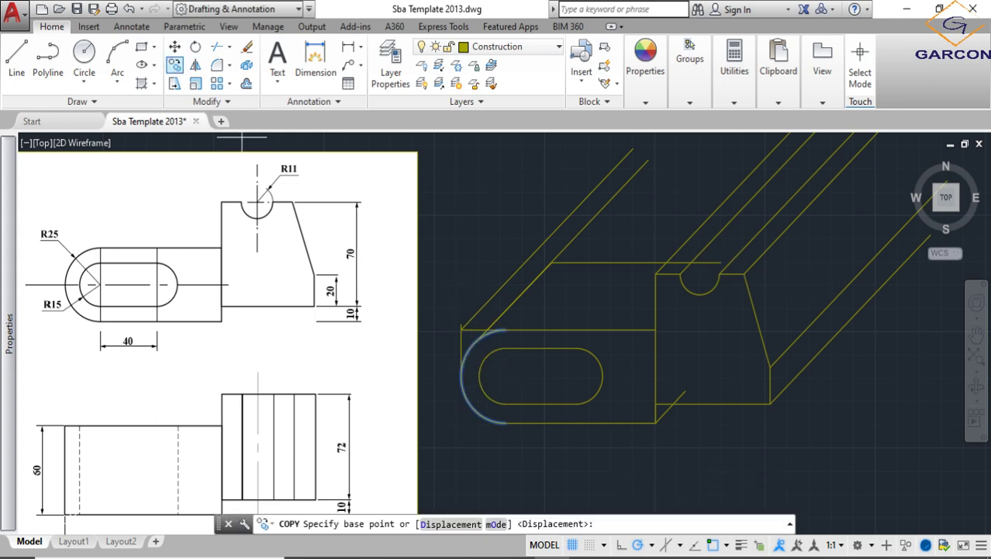
{"action": "left_click", "coordinate": [505, 330]}
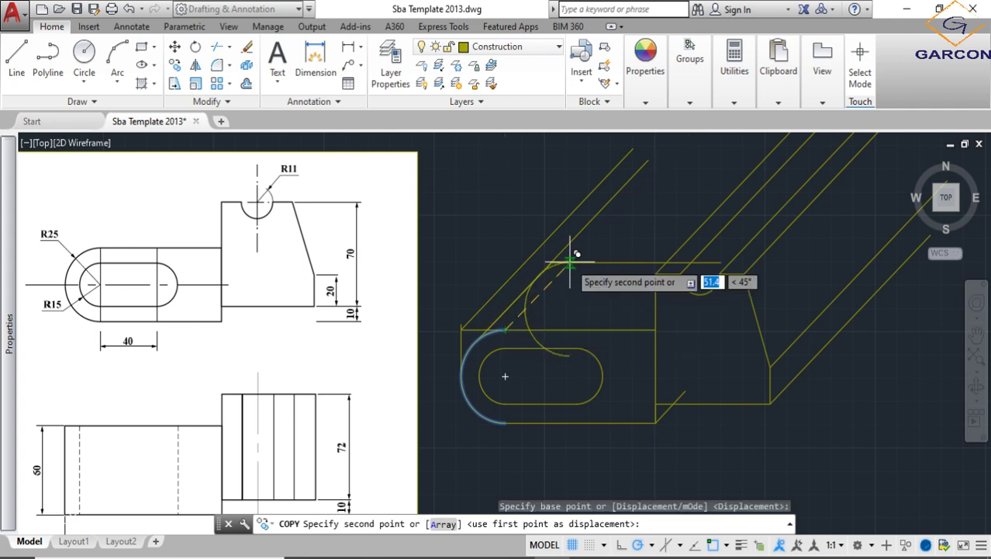
{"action": "scroll", "coordinate": [619, 325], "scroll_direction": "down", "scroll_amount": 3}
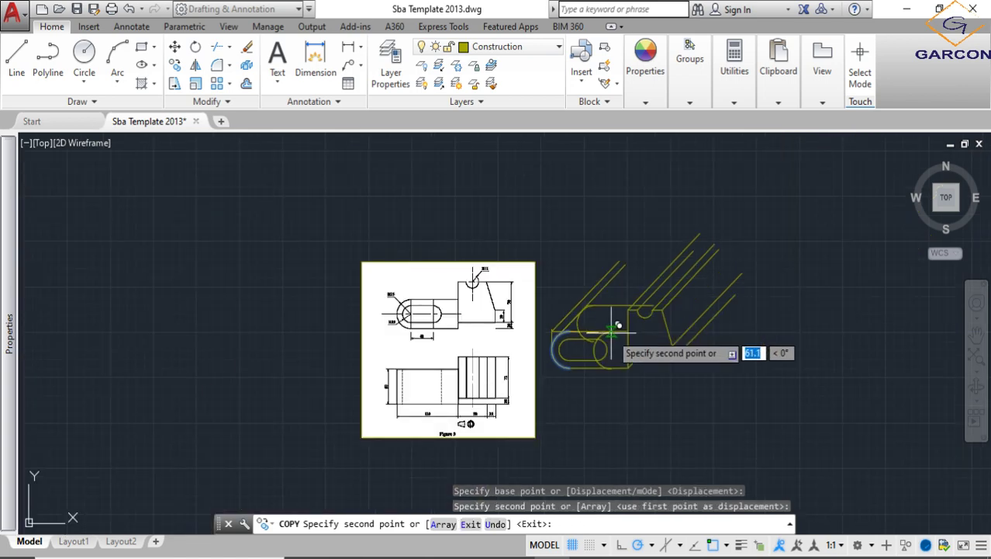
{"action": "key", "text": "Escape"}
{"action": "scroll", "coordinate": [601, 320], "scroll_direction": "up", "scroll_amount": 5}
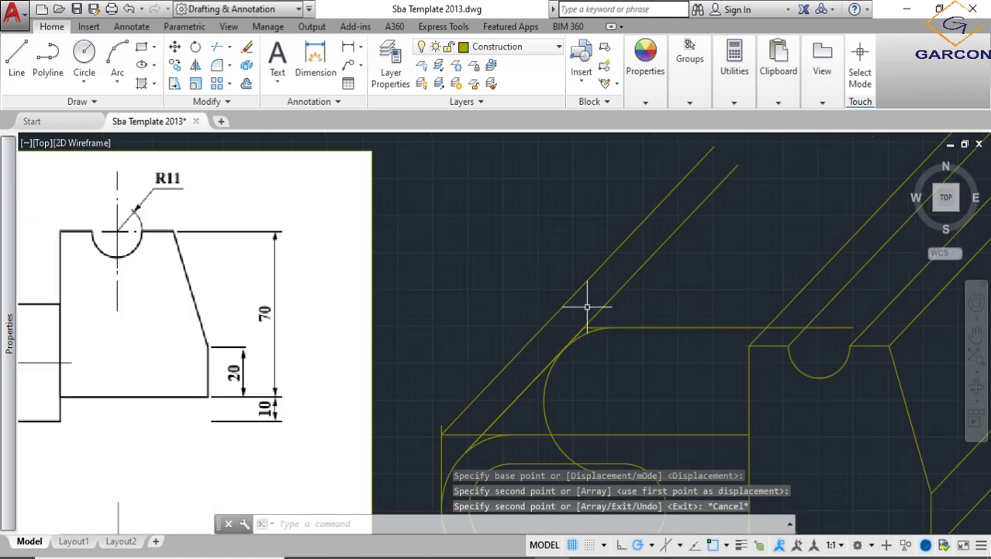
Step: Trim the copied arc against the slotted arm's lines, then undo that trim
{"action": "scroll", "coordinate": [592, 318], "scroll_direction": "down", "scroll_amount": 3}
{"action": "left_click", "coordinate": [651, 438]}
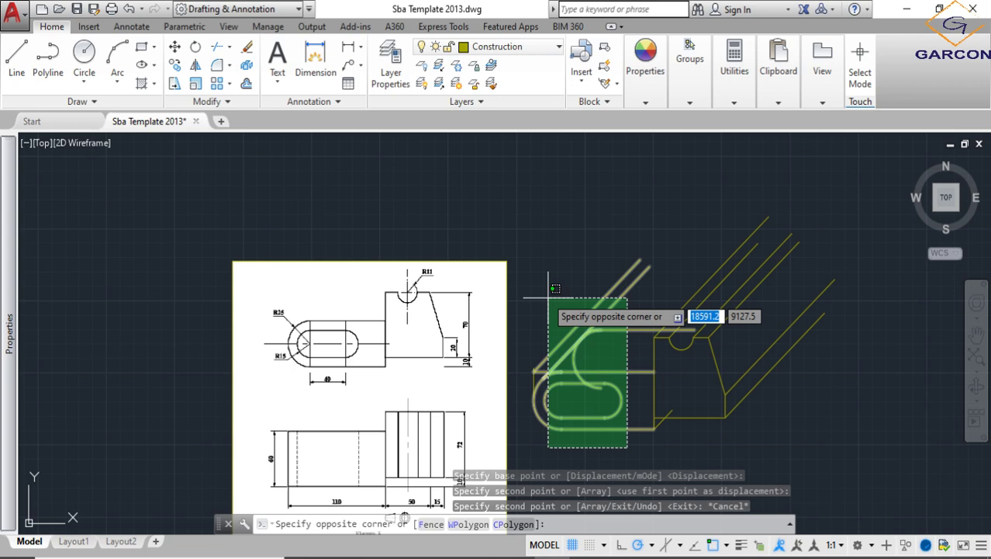
{"action": "left_click", "coordinate": [540, 285]}
{"action": "key", "text": "Return"}
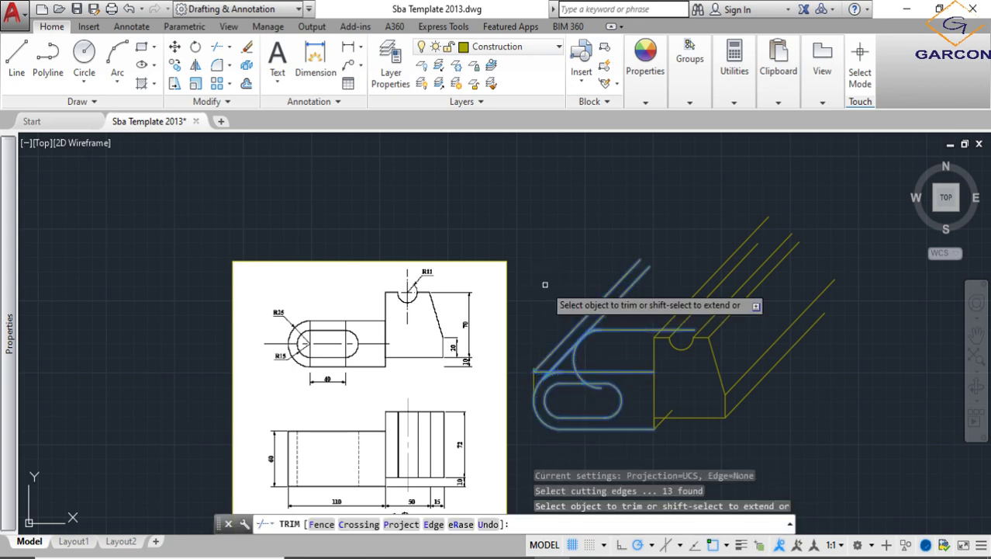
{"action": "scroll", "coordinate": [613, 380], "scroll_direction": "up", "scroll_amount": 2}
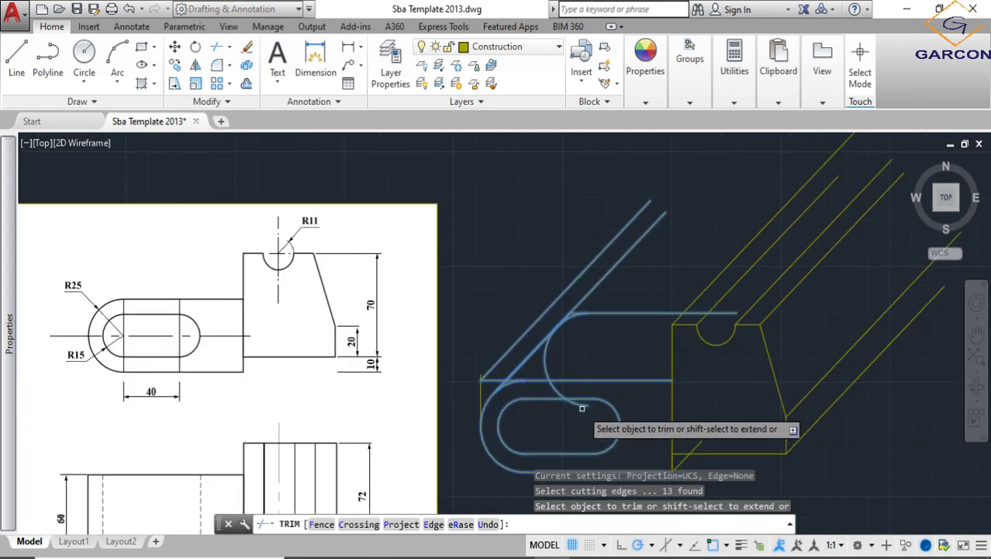
{"action": "left_click", "coordinate": [572, 398]}
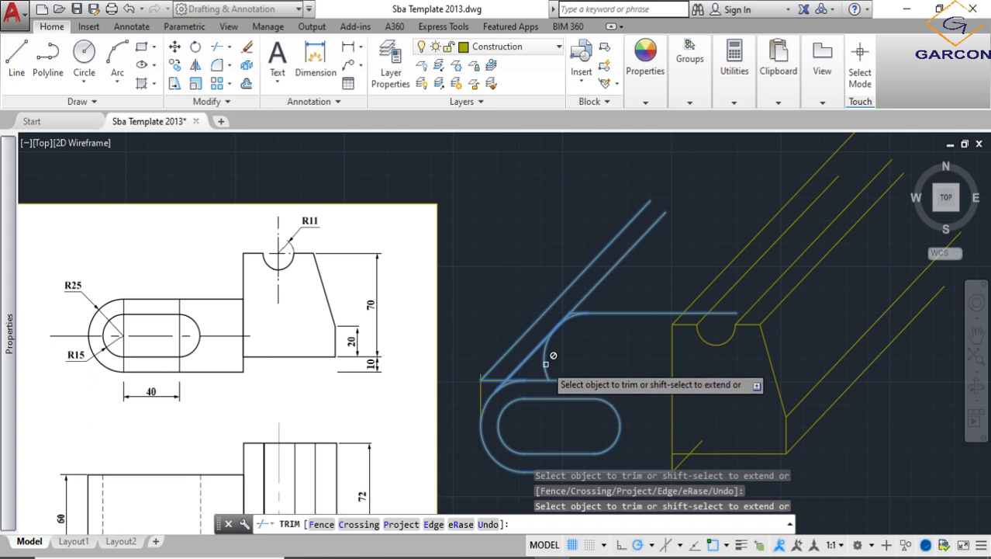
{"action": "scroll", "coordinate": [578, 318], "scroll_direction": "up", "scroll_amount": 3}
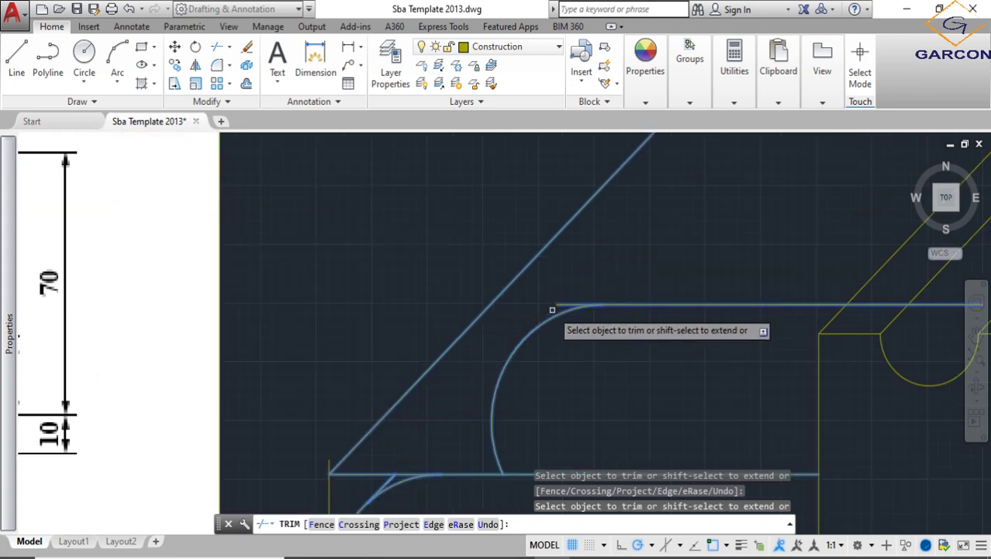
{"action": "left_click", "coordinate": [129, 9]}
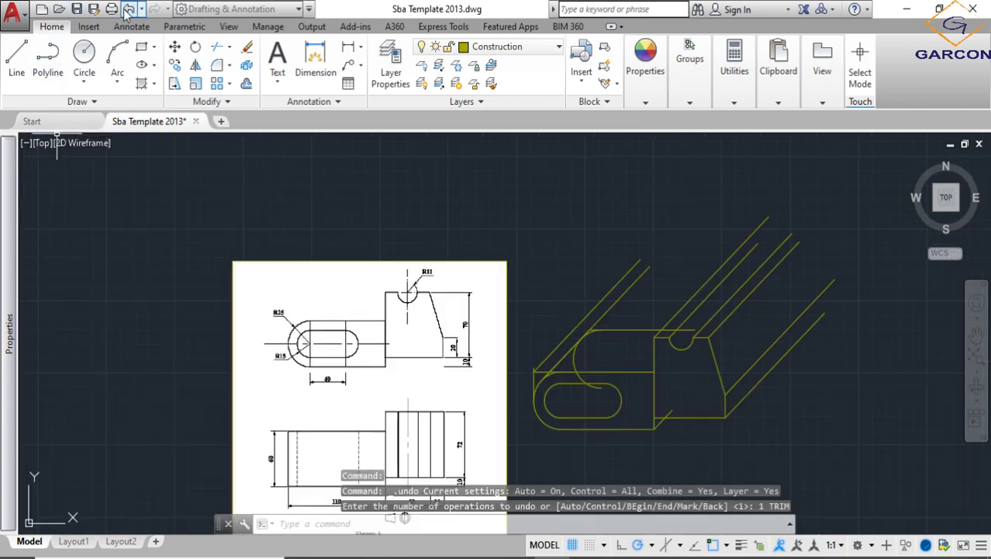
Step: Stretch the slanted line's top endpoint onto the fillet arc
{"action": "left_click", "coordinate": [568, 353]}
{"action": "scroll", "coordinate": [568, 353], "scroll_direction": "up", "scroll_amount": 3}
{"action": "left_click", "coordinate": [652, 308]}
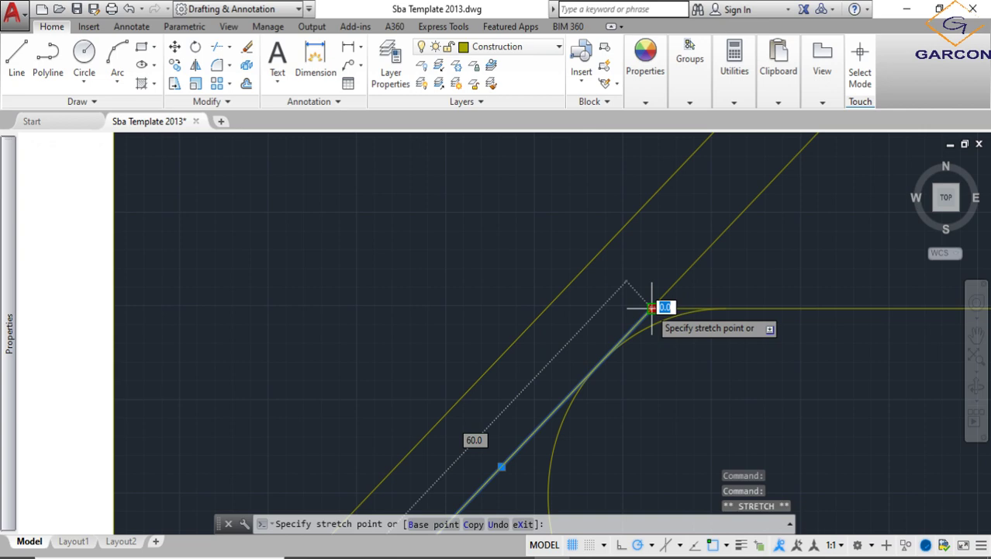
{"action": "left_click", "coordinate": [599, 362]}
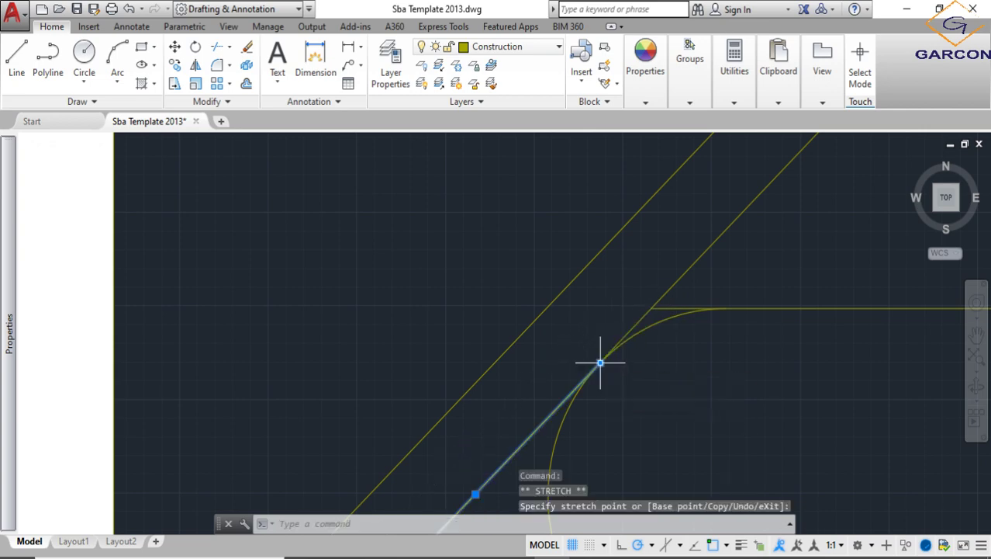
{"action": "scroll", "coordinate": [630, 369], "scroll_direction": "down", "scroll_amount": 5}
{"action": "key", "text": "Escape"}
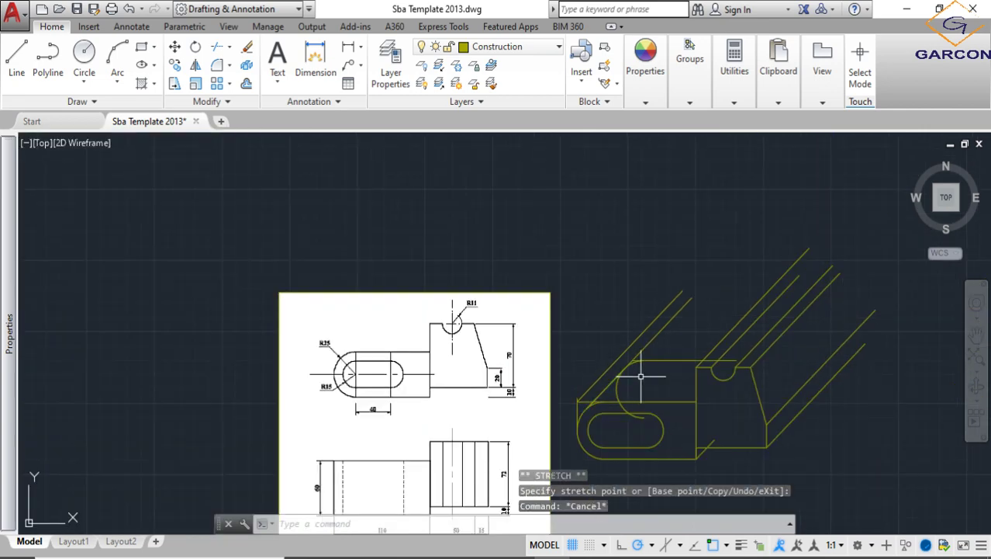
Step: Trim away the extra horizontal line to the right of the fillet arc
{"action": "left_click", "coordinate": [672, 465]}
{"action": "left_click", "coordinate": [550, 292]}
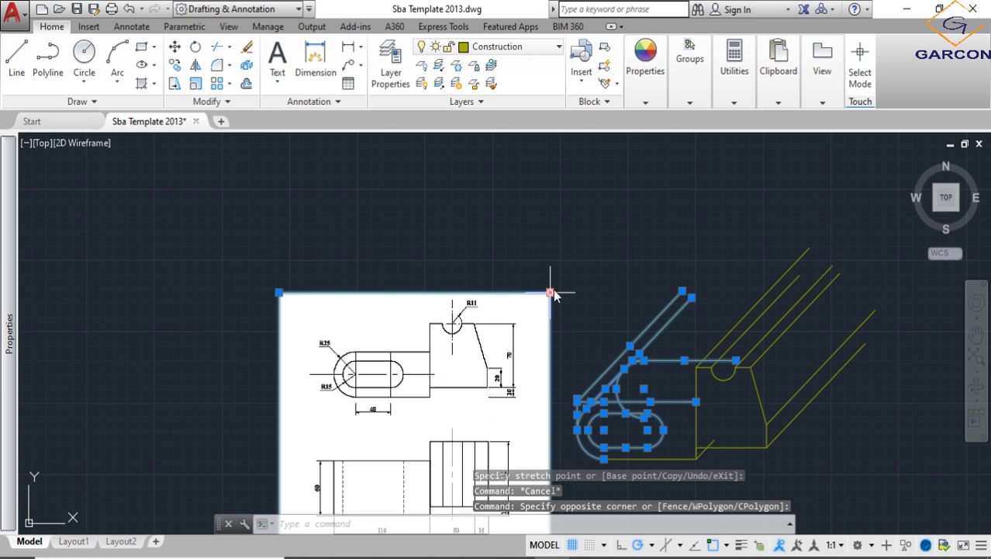
{"action": "type", "text": "tr"}
{"action": "key", "text": "Return"}
{"action": "scroll", "coordinate": [654, 400], "scroll_direction": "up", "scroll_amount": 2}
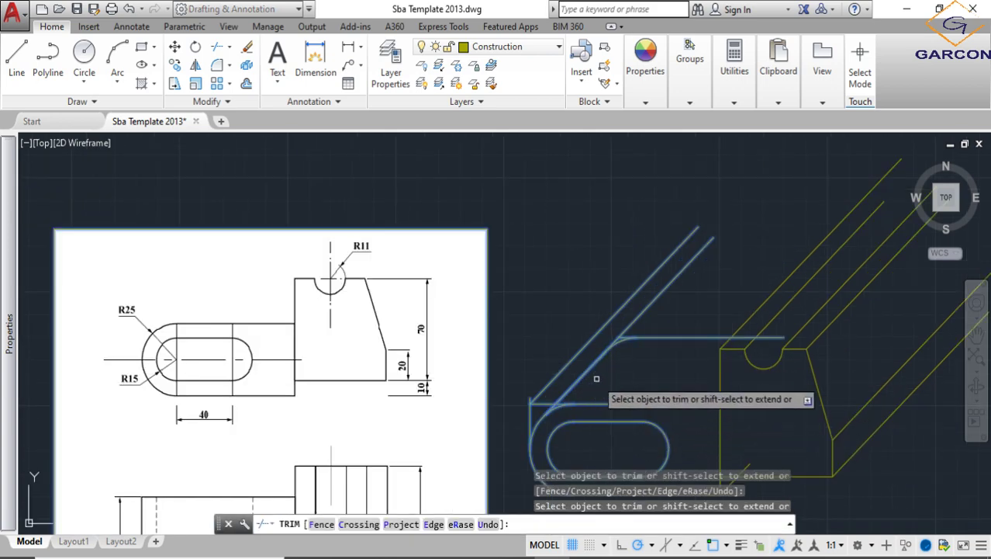
{"action": "scroll", "coordinate": [626, 343], "scroll_direction": "up", "scroll_amount": 3}
{"action": "left_click", "coordinate": [628, 339]}
{"action": "scroll", "coordinate": [616, 336], "scroll_direction": "down", "scroll_amount": 3}
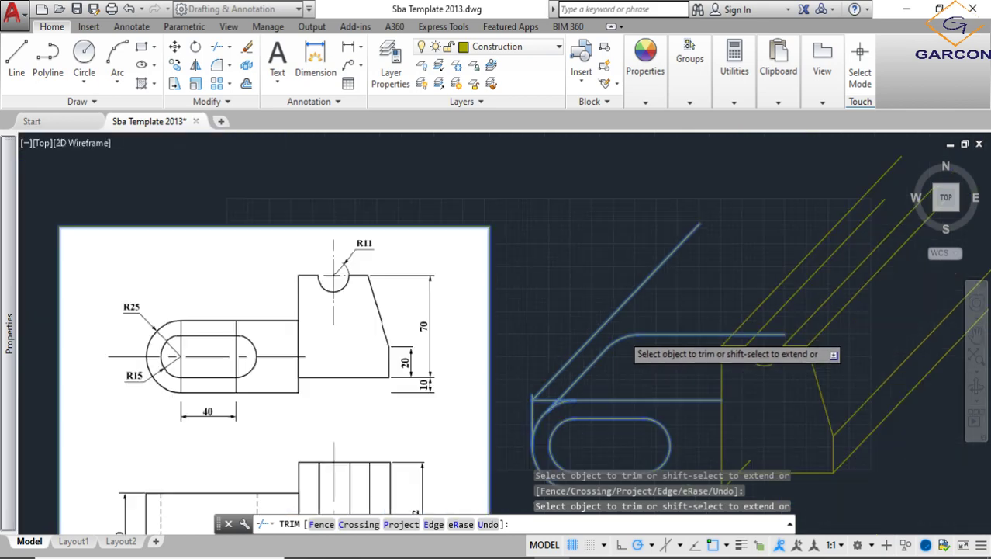
{"action": "scroll", "coordinate": [668, 350], "scroll_direction": "down", "scroll_amount": 2}
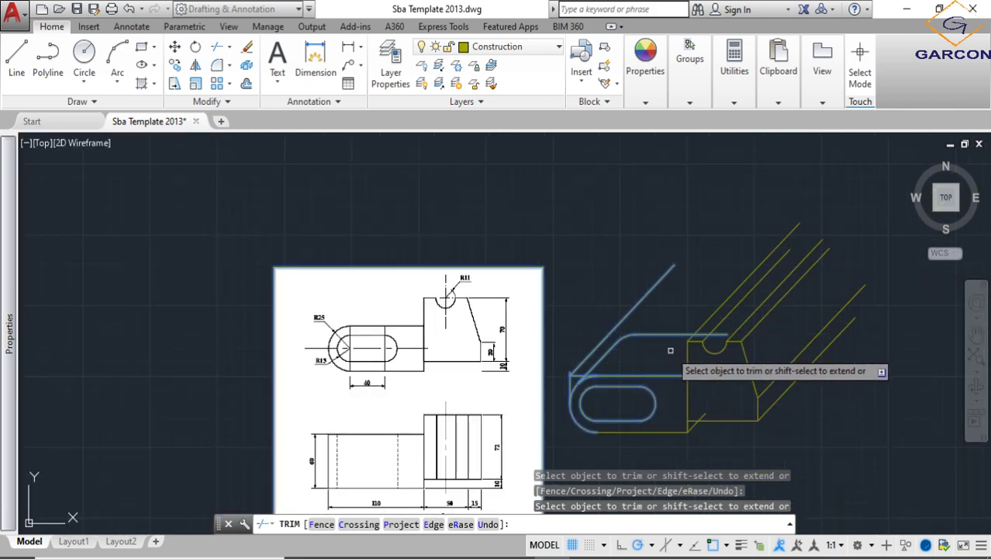
{"action": "scroll", "coordinate": [594, 348], "scroll_direction": "up", "scroll_amount": 2}
{"action": "left_click", "coordinate": [564, 399]}
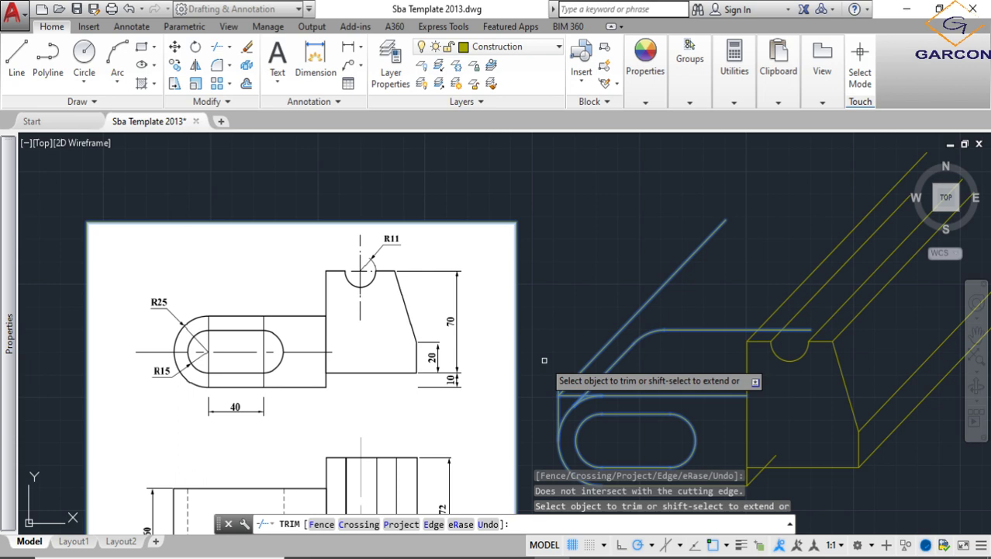
{"action": "key", "text": "Escape"}
Step: Delete the three leftover stray lines at the slotted end
{"action": "scroll", "coordinate": [548, 396], "scroll_direction": "up", "scroll_amount": 2}
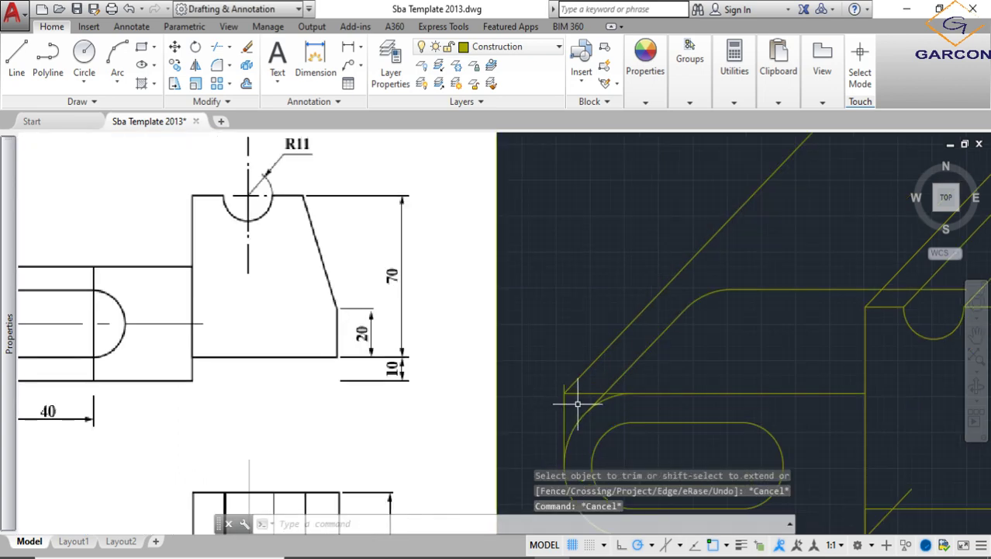
{"action": "left_click", "coordinate": [576, 398]}
{"action": "left_click", "coordinate": [542, 350]}
{"action": "key", "text": "Delete"}
{"action": "scroll", "coordinate": [546, 357], "scroll_direction": "down", "scroll_amount": 2}
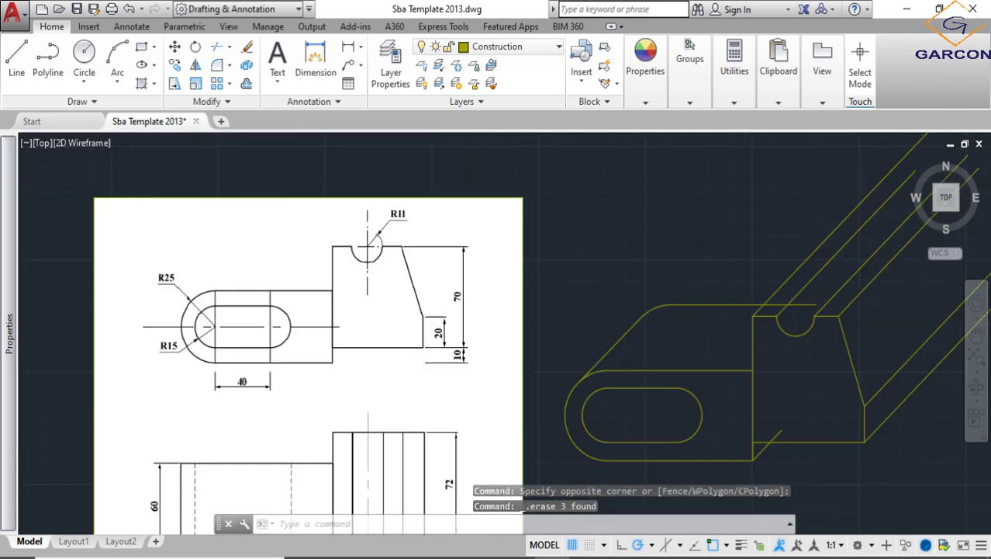
Step: Draw a 72-unit receding edge from the block's lower front corner with a vertical edge at its end
{"action": "scroll", "coordinate": [637, 301], "scroll_direction": "down", "scroll_amount": 2}
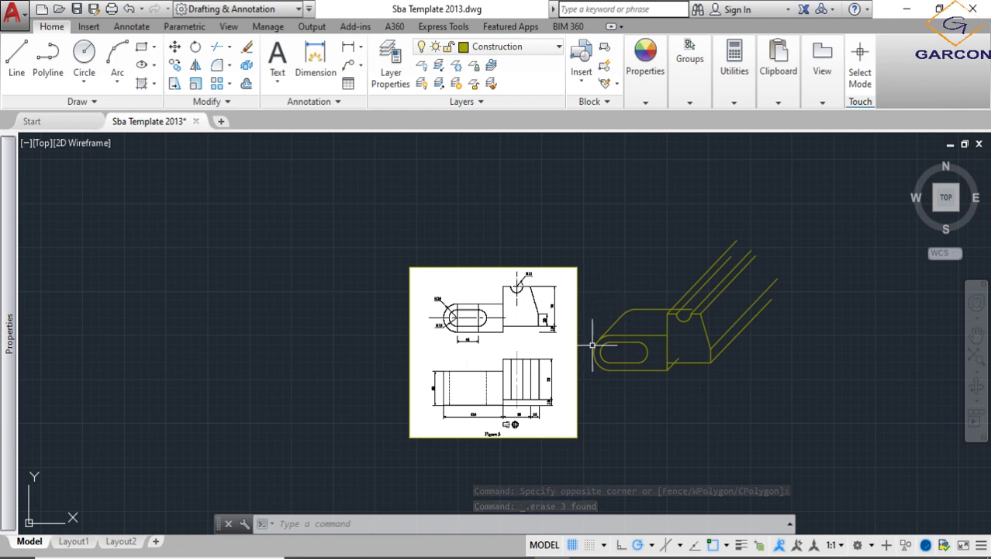
{"action": "scroll", "coordinate": [569, 326], "scroll_direction": "up", "scroll_amount": 4}
{"action": "scroll", "coordinate": [508, 326], "scroll_direction": "up", "scroll_amount": 1}
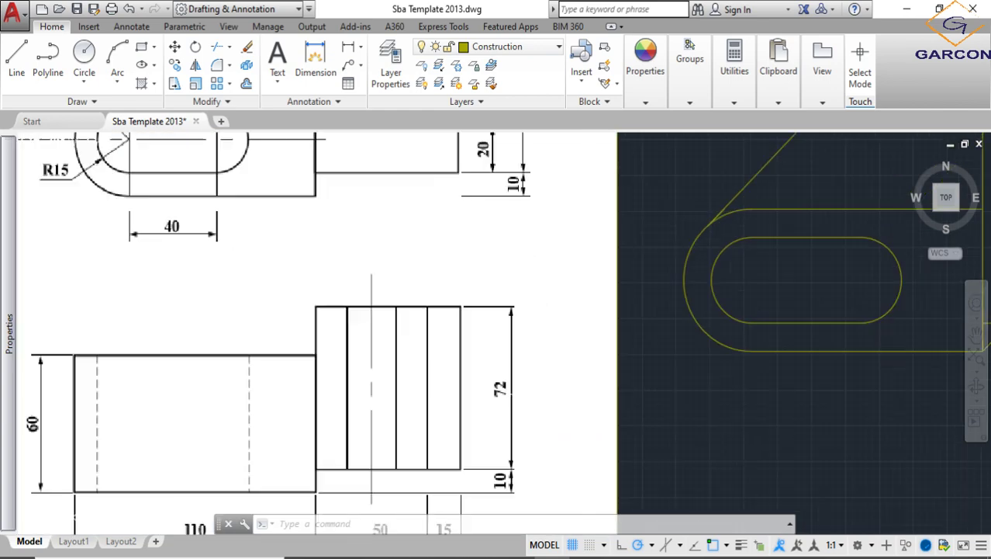
{"action": "scroll", "coordinate": [508, 326], "scroll_direction": "down", "scroll_amount": 5}
{"action": "left_click", "coordinate": [16, 58]}
{"action": "scroll", "coordinate": [632, 354], "scroll_direction": "up", "scroll_amount": 3}
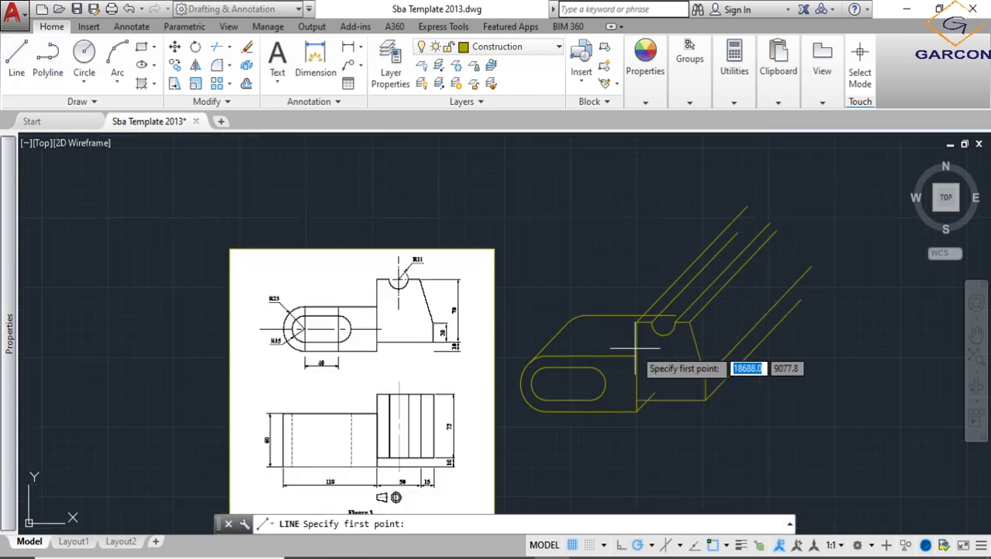
{"action": "scroll", "coordinate": [765, 405], "scroll_direction": "up", "scroll_amount": 3}
{"action": "left_click", "coordinate": [741, 424]}
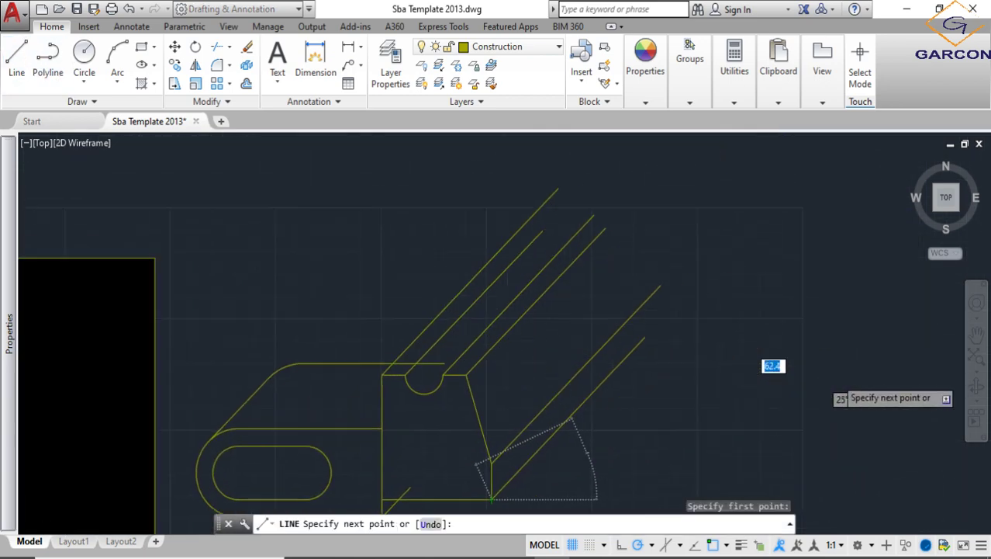
{"action": "middle_click_drag", "start_coordinate": [815, 330], "coordinate": [566, 403]}
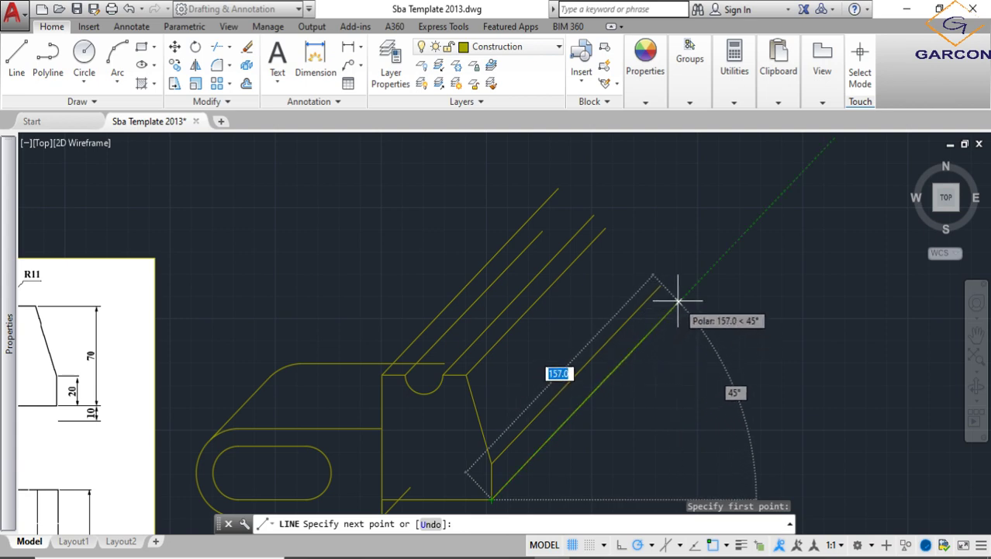
{"action": "type", "text": "72"}
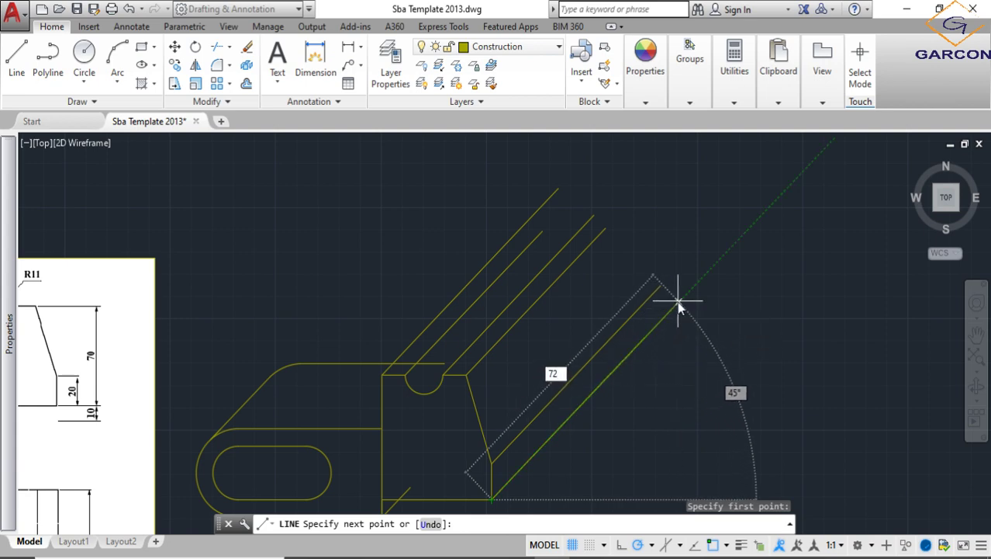
{"action": "key", "text": "Return"}
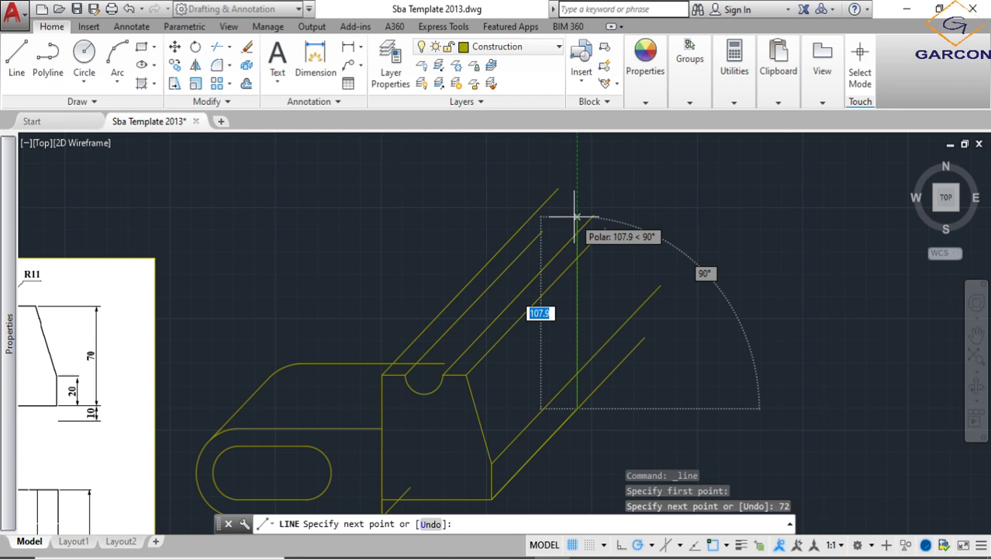
{"action": "left_click", "coordinate": [578, 338]}
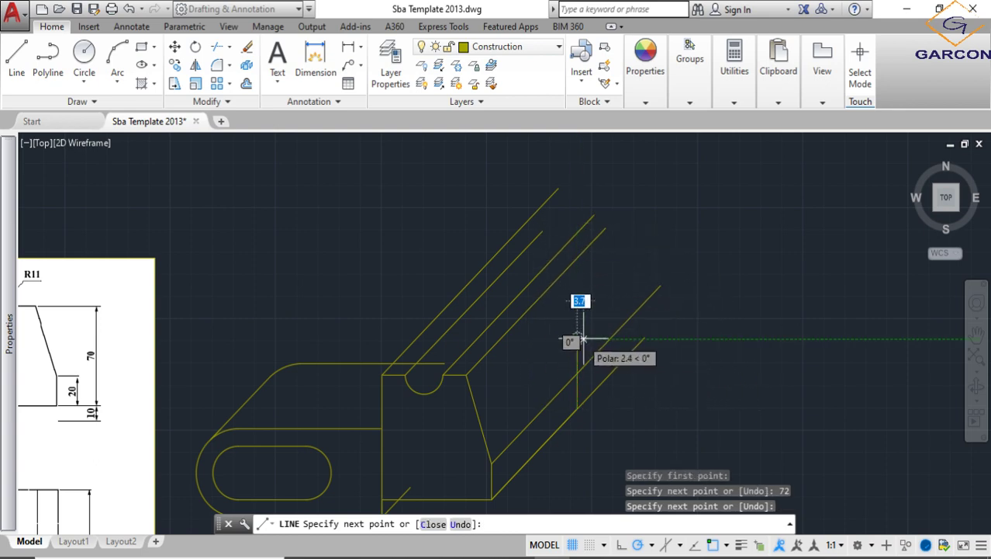
{"action": "key", "text": "Return"}
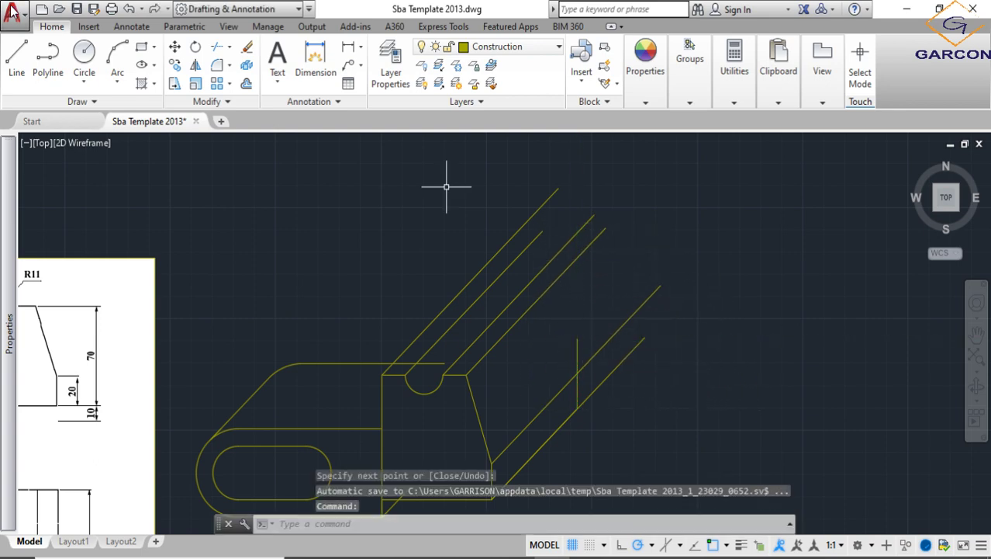
Step: Draw the 72-unit receding top edge from the top front corner and a horizontal back edge
{"action": "key", "text": "Return"}
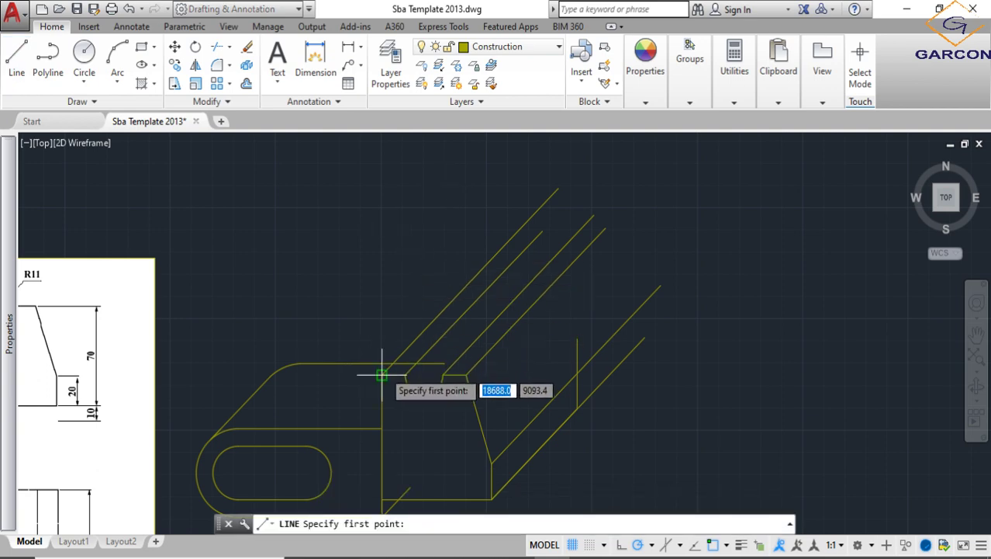
{"action": "left_click", "coordinate": [381, 374]}
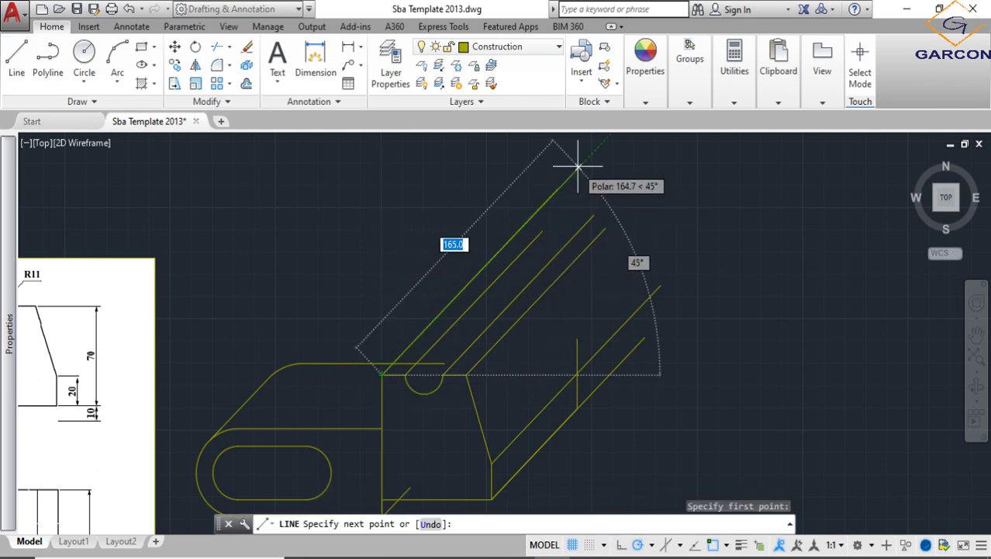
{"action": "type", "text": "72"}
{"action": "key", "text": "Return"}
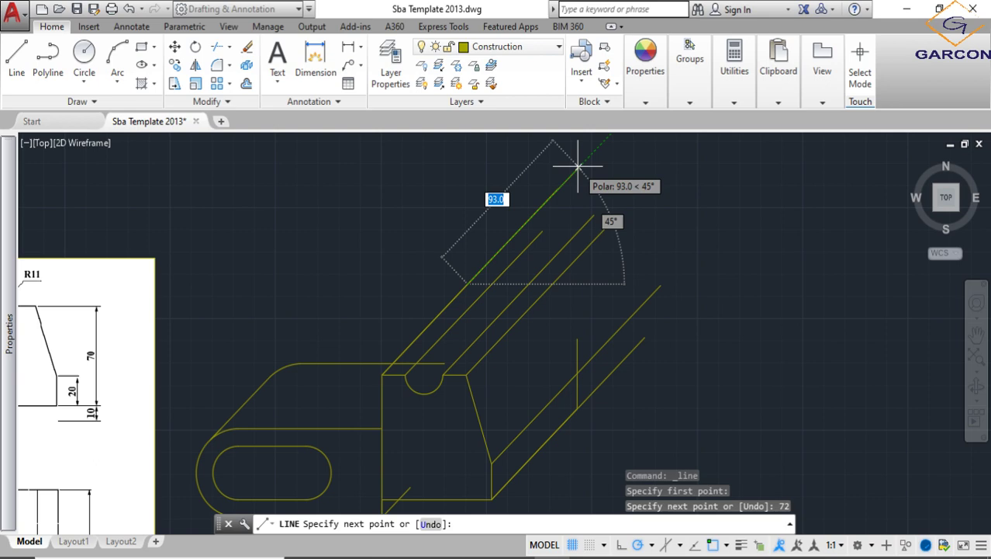
{"action": "left_click", "coordinate": [769, 284]}
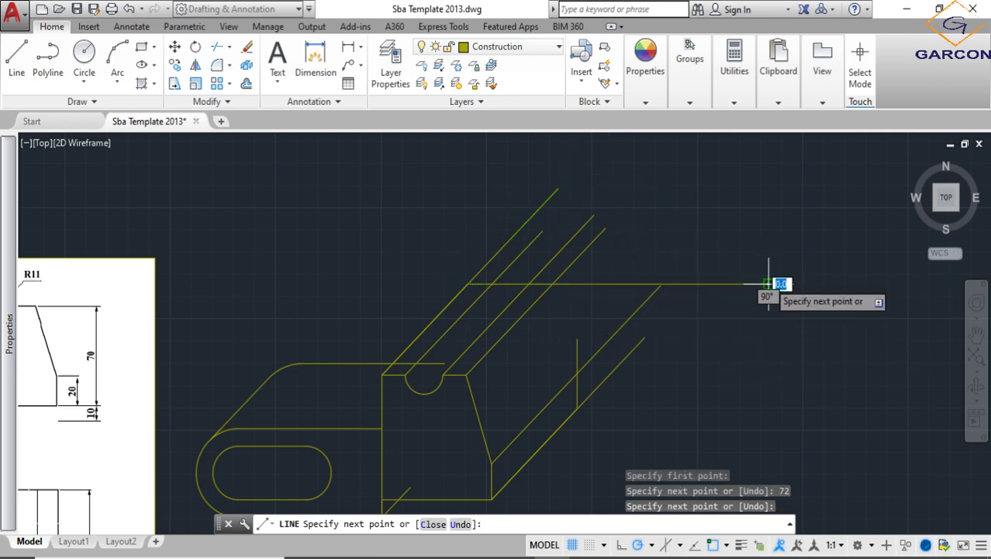
{"action": "key", "text": "Return"}
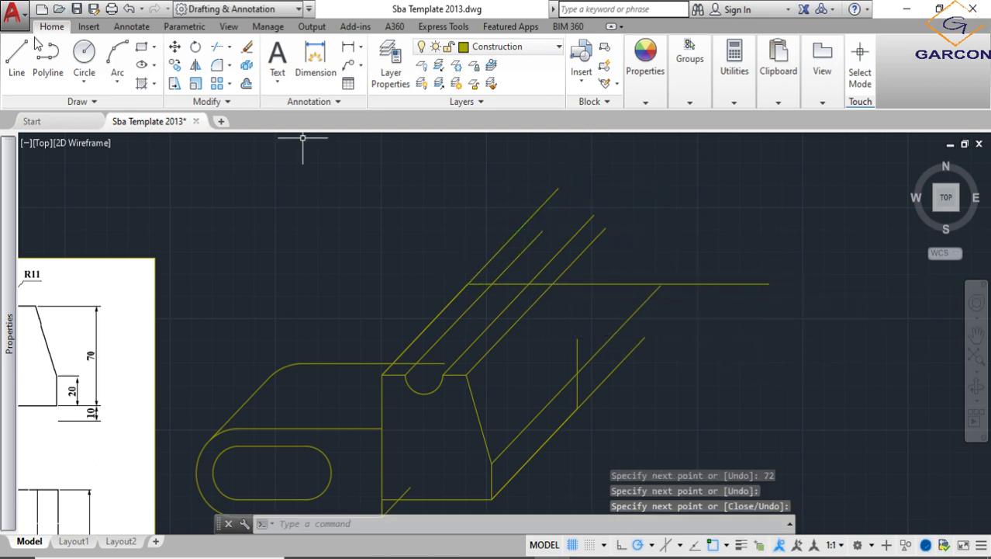
Step: Draw a short sloping edge from the vertical edge's top to the horizontal back line
{"action": "left_click", "coordinate": [17, 58]}
{"action": "left_click", "coordinate": [577, 375]}
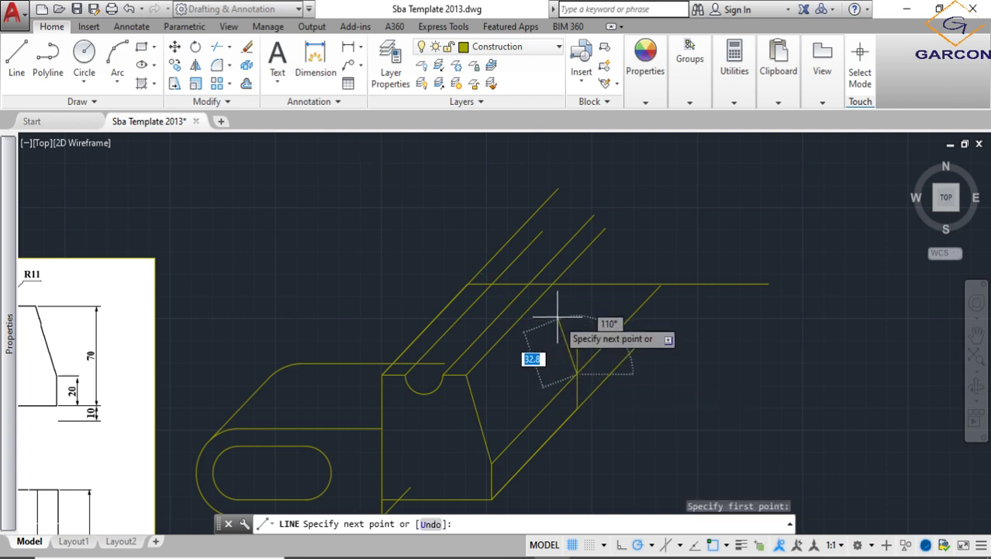
{"action": "left_click", "coordinate": [552, 284]}
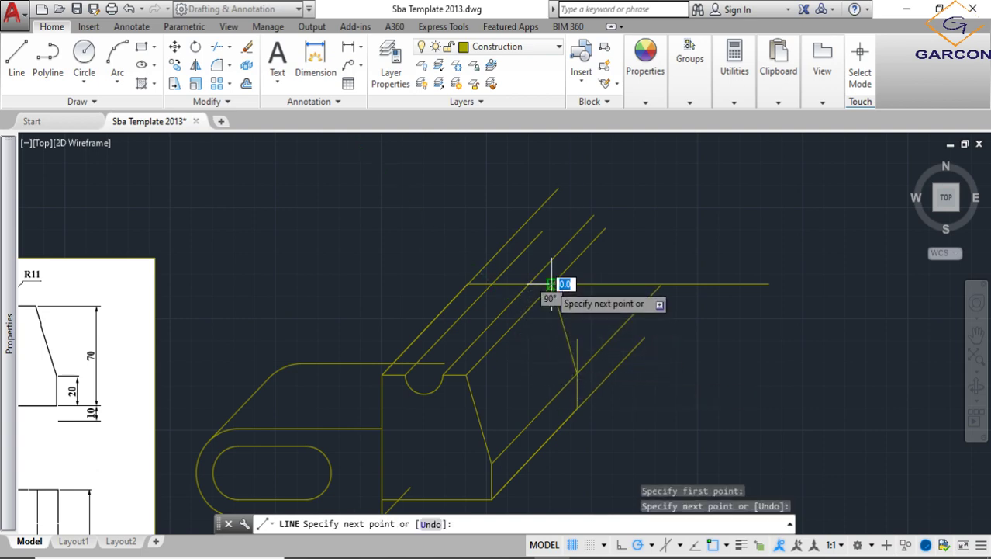
{"action": "key", "text": "Return"}
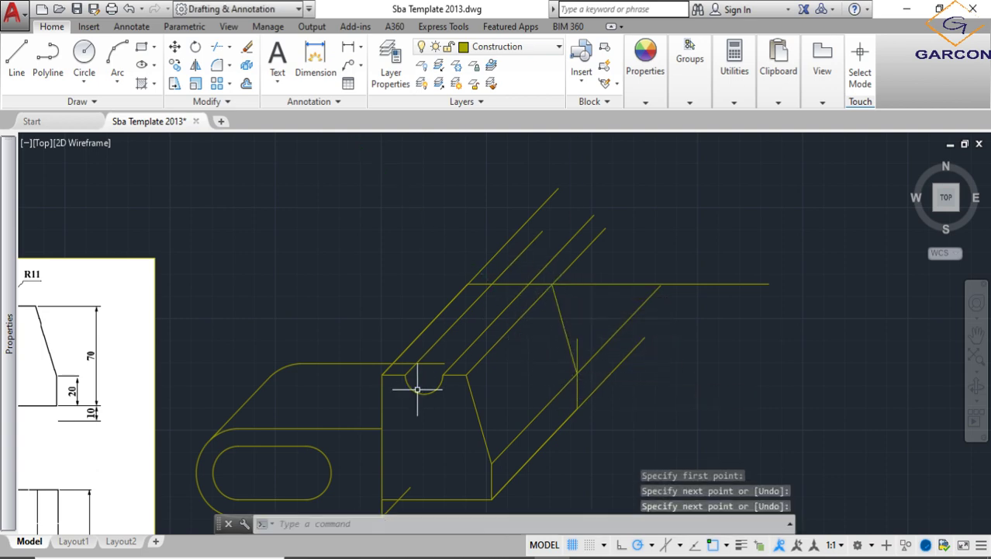
{"action": "left_click", "coordinate": [418, 389]}
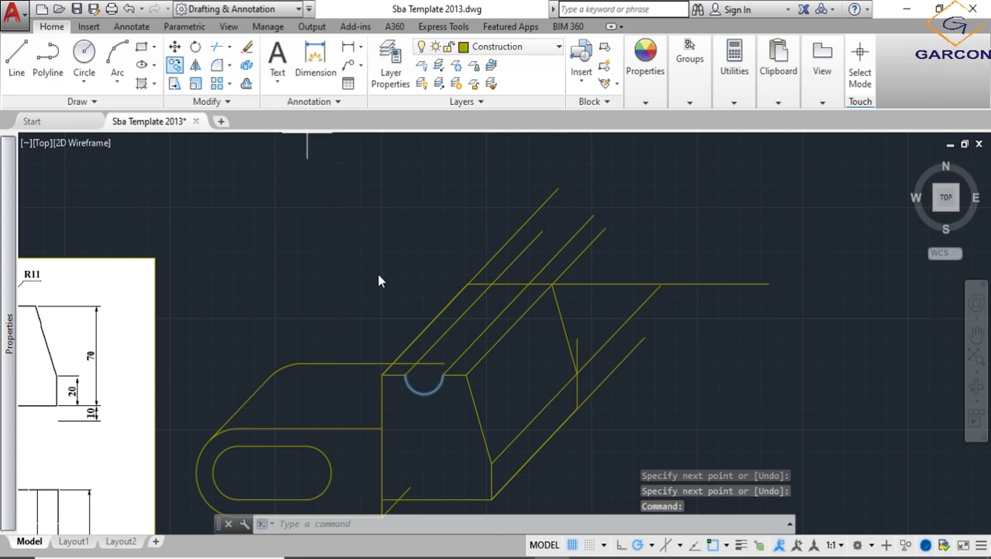
Step: Copy the front slot arc back along the 45° receding line to the rear of the slot
{"action": "type", "text": "co"}
{"action": "key", "text": "Return"}
{"action": "left_click", "coordinate": [424, 375]}
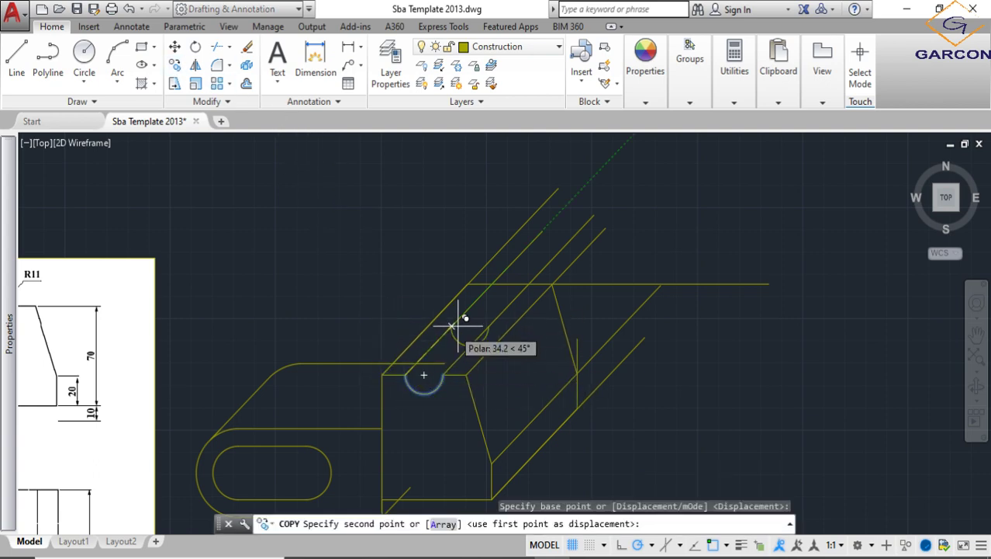
{"action": "left_click", "coordinate": [509, 285]}
{"action": "key", "text": "Escape"}
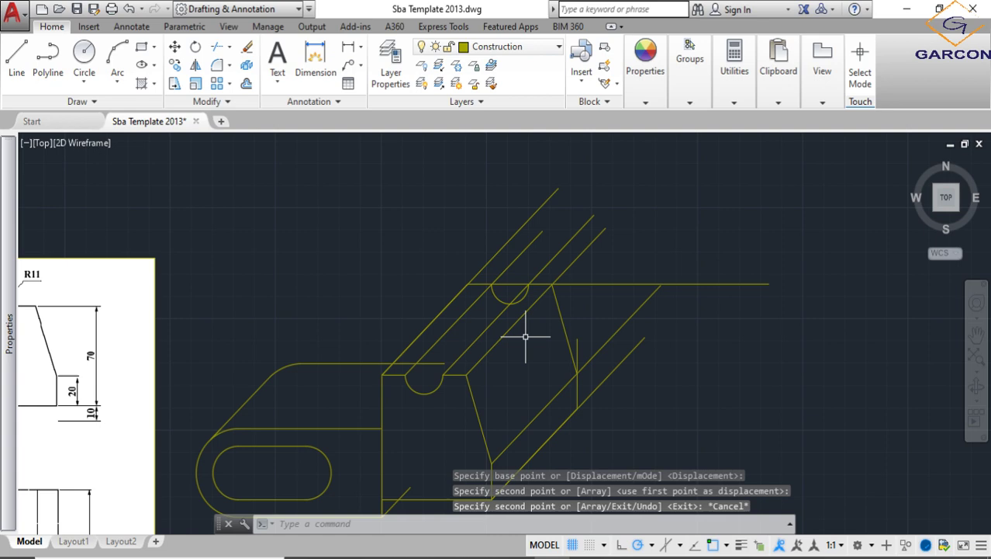
Step: Trim against the whole block, crossing-windowing away the overhanging construction lines
{"action": "scroll", "coordinate": [529, 332], "scroll_direction": "down", "scroll_amount": 4}
{"action": "left_click", "coordinate": [587, 432]}
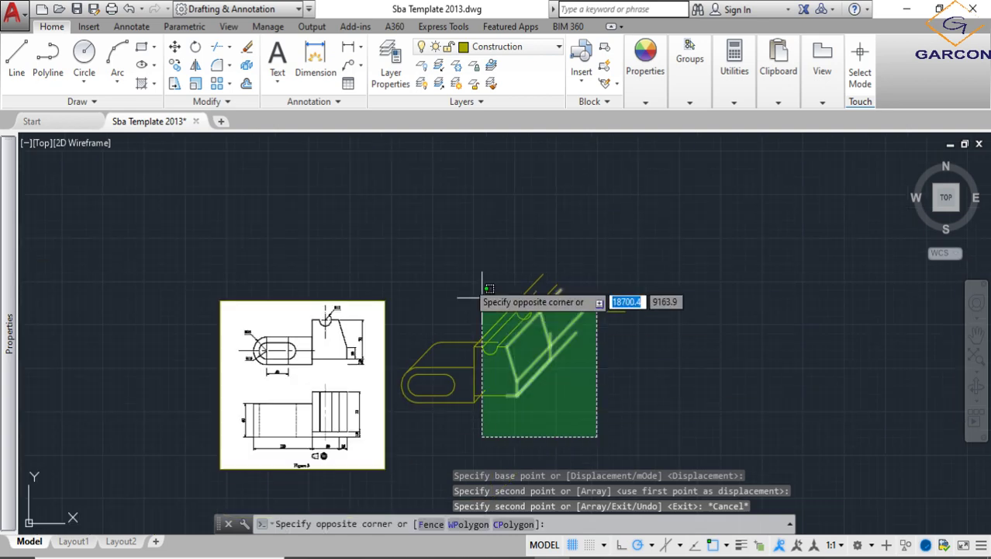
{"action": "left_click", "coordinate": [410, 240]}
{"action": "key", "text": "Return"}
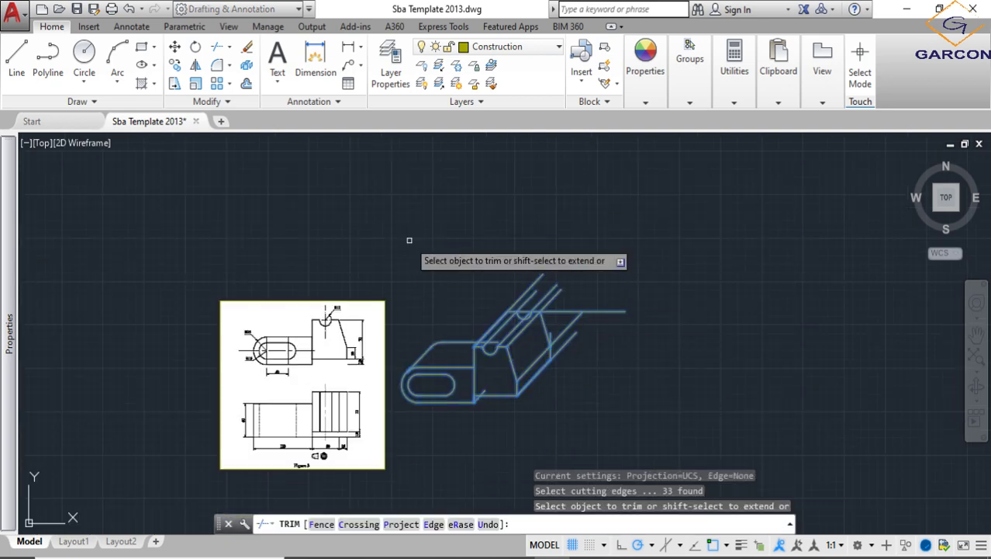
{"action": "scroll", "coordinate": [496, 272], "scroll_direction": "up", "scroll_amount": 3}
{"action": "left_click", "coordinate": [655, 342]}
{"action": "left_click", "coordinate": [481, 239]}
{"action": "scroll", "coordinate": [546, 274], "scroll_direction": "down", "scroll_amount": 2}
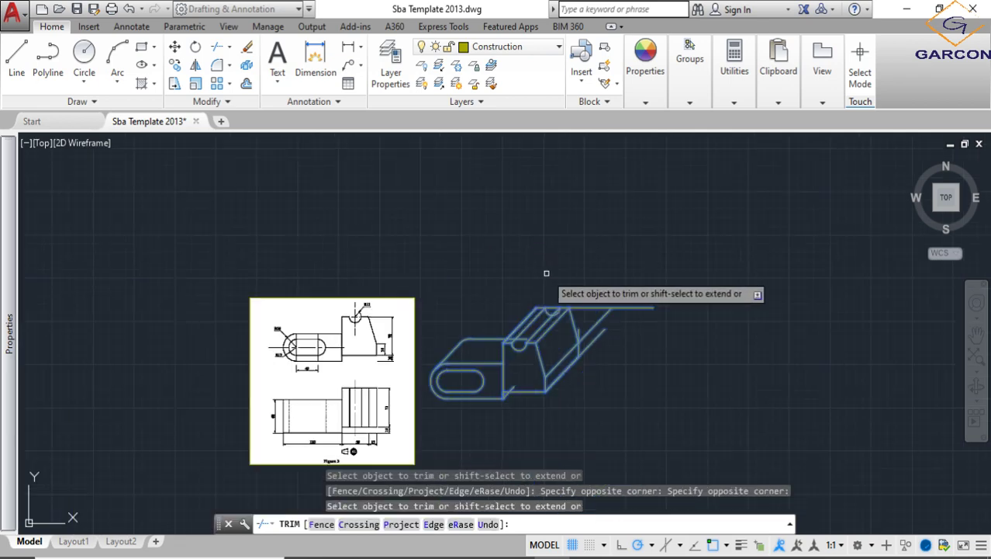
{"action": "scroll", "coordinate": [619, 336], "scroll_direction": "up", "scroll_amount": 2}
{"action": "left_click", "coordinate": [641, 375]}
{"action": "left_click", "coordinate": [541, 207]}
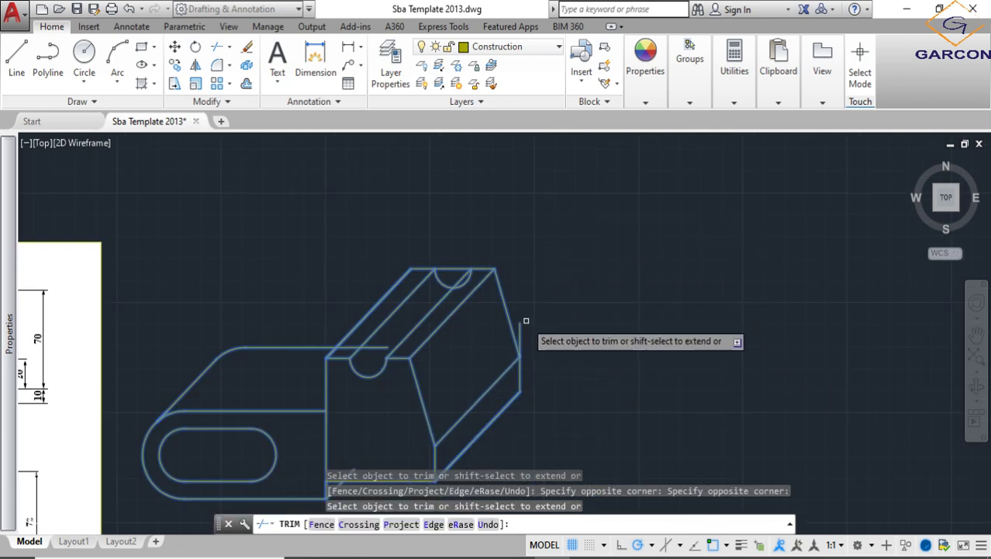
Step: Trim off the leftover vertical segment and the diagonal line inside the slot
{"action": "left_click", "coordinate": [520, 321]}
{"action": "scroll", "coordinate": [456, 279], "scroll_direction": "up", "scroll_amount": 2}
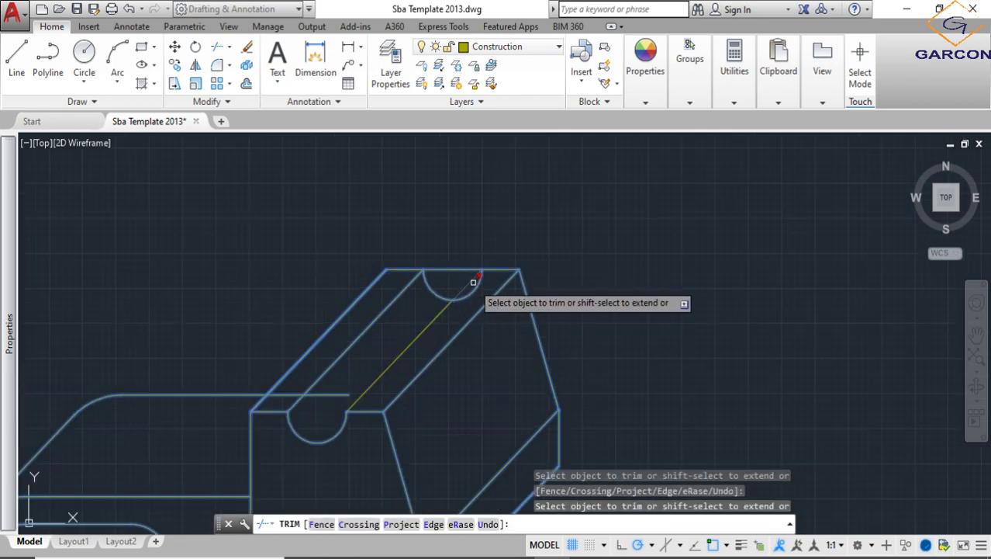
{"action": "left_click", "coordinate": [470, 281]}
{"action": "scroll", "coordinate": [488, 281], "scroll_direction": "down", "scroll_amount": 2}
{"action": "scroll", "coordinate": [542, 258], "scroll_direction": "down", "scroll_amount": 1}
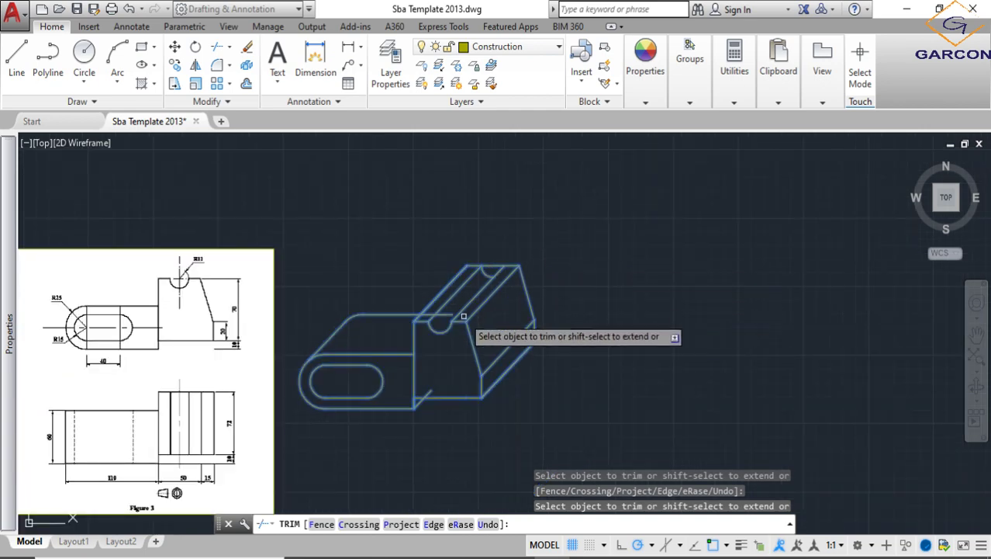
{"action": "scroll", "coordinate": [454, 314], "scroll_direction": "up", "scroll_amount": 2}
{"action": "scroll", "coordinate": [420, 317], "scroll_direction": "up", "scroll_amount": 1}
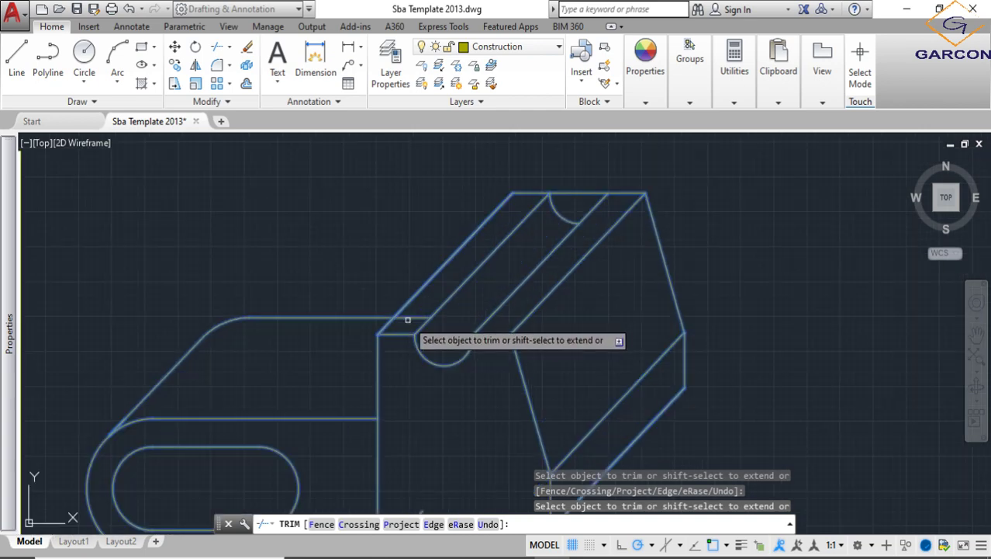
{"action": "scroll", "coordinate": [412, 318], "scroll_direction": "down", "scroll_amount": 1}
{"action": "scroll", "coordinate": [412, 388], "scroll_direction": "up", "scroll_amount": 2}
{"action": "scroll", "coordinate": [422, 369], "scroll_direction": "down", "scroll_amount": 2}
{"action": "scroll", "coordinate": [458, 383], "scroll_direction": "down", "scroll_amount": 1}
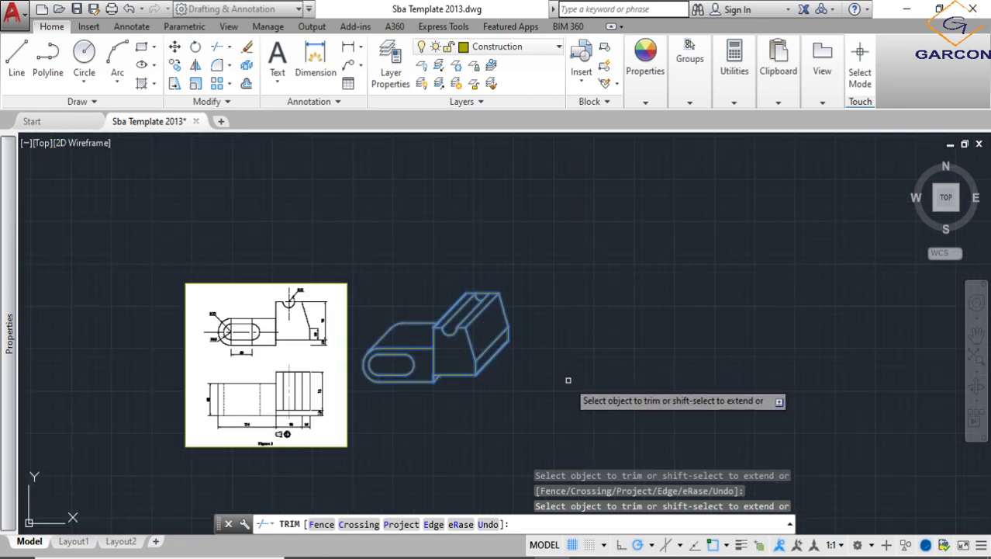
{"action": "scroll", "coordinate": [487, 316], "scroll_direction": "up", "scroll_amount": 2}
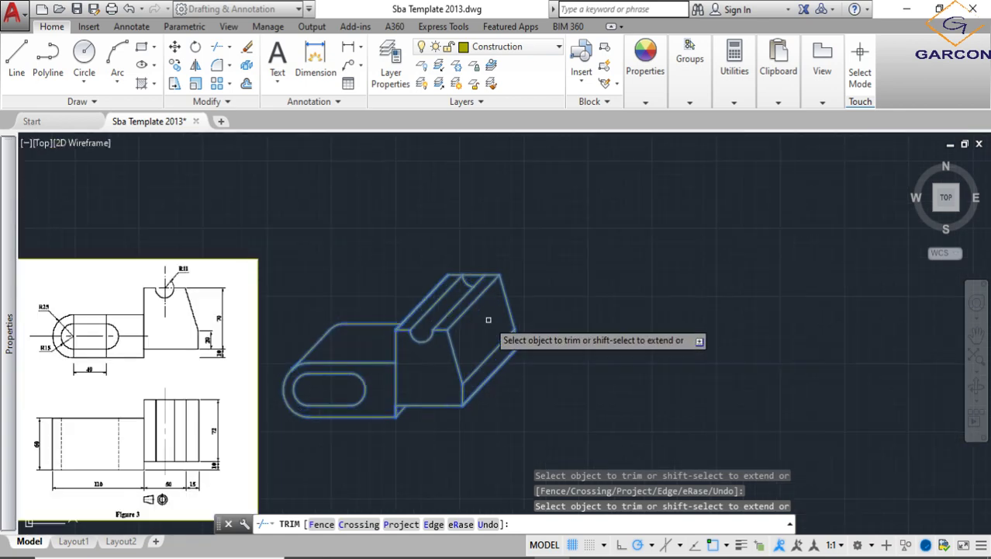
{"action": "scroll", "coordinate": [489, 318], "scroll_direction": "up", "scroll_amount": 2}
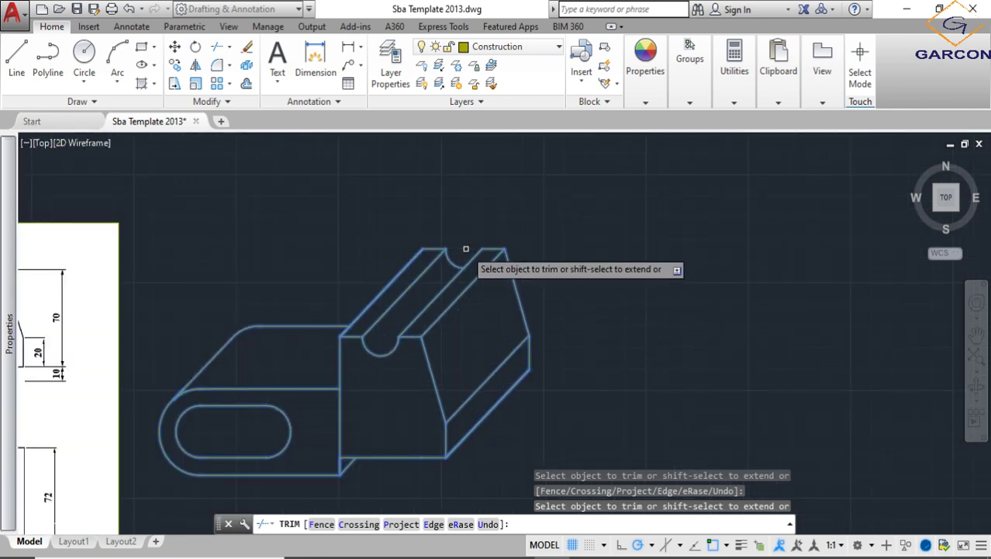
{"action": "scroll", "coordinate": [540, 238], "scroll_direction": "down", "scroll_amount": 3}
{"action": "key", "text": "Escape"}
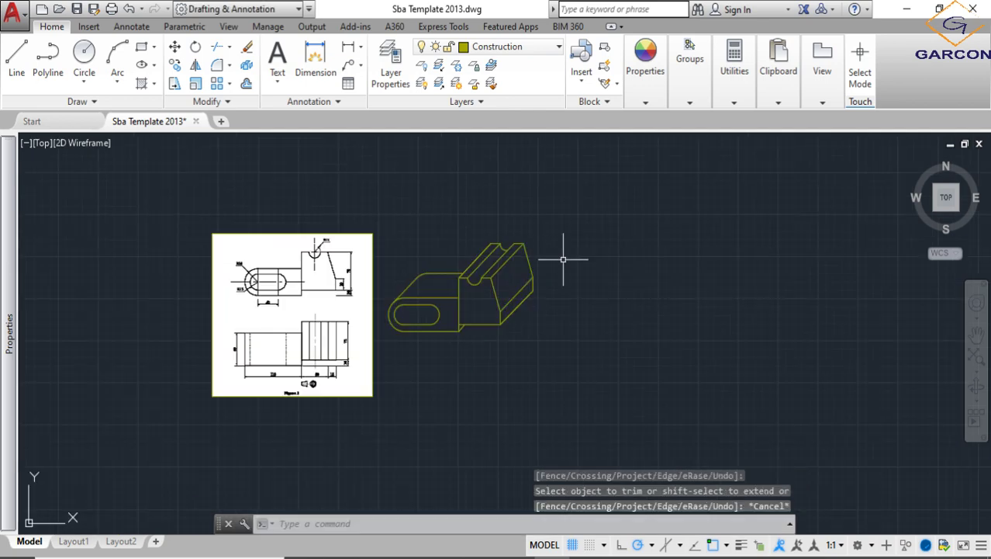
{"action": "middle_click_drag", "start_coordinate": [513, 337], "coordinate": [560, 321]}
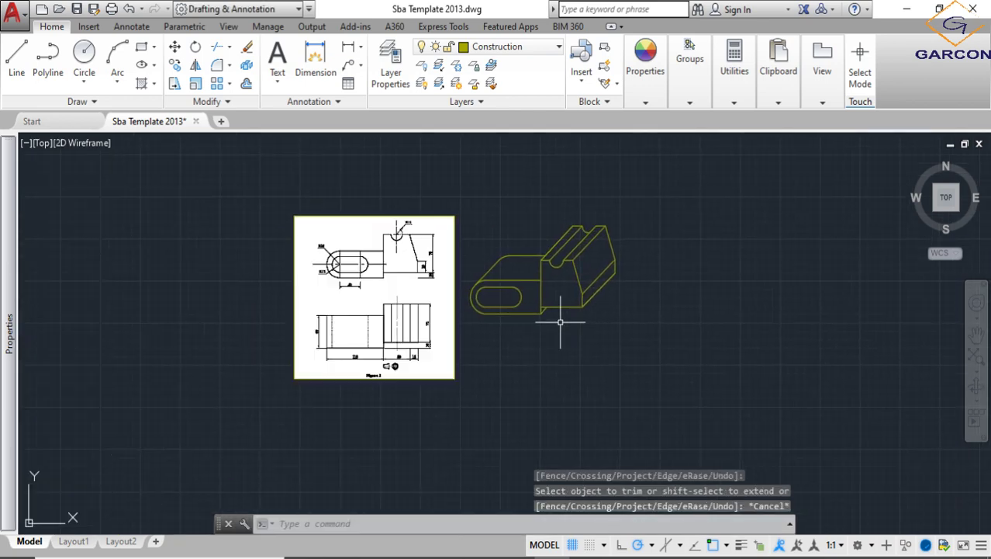
Step: Copy the heading '3D SOLID MODEL DESIGN DRAWING' from the past-paper PDF in Edge
{"action": "key", "text": "alt+Tab"}
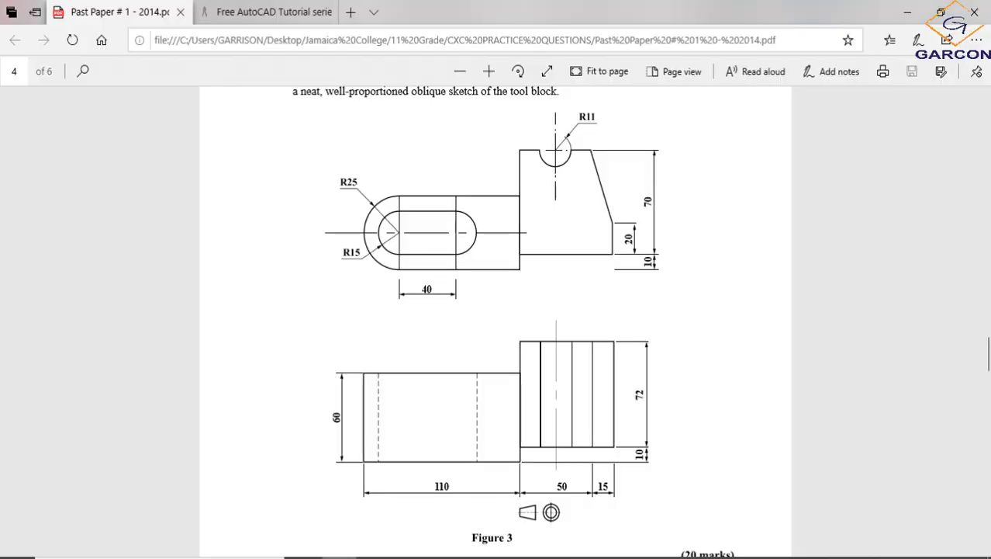
{"action": "scroll", "coordinate": [380, 293], "scroll_direction": "down", "scroll_amount": 1}
{"action": "scroll", "coordinate": [380, 293], "scroll_direction": "up", "scroll_amount": 2}
{"action": "scroll", "coordinate": [381, 292], "scroll_direction": "up", "scroll_amount": 1}
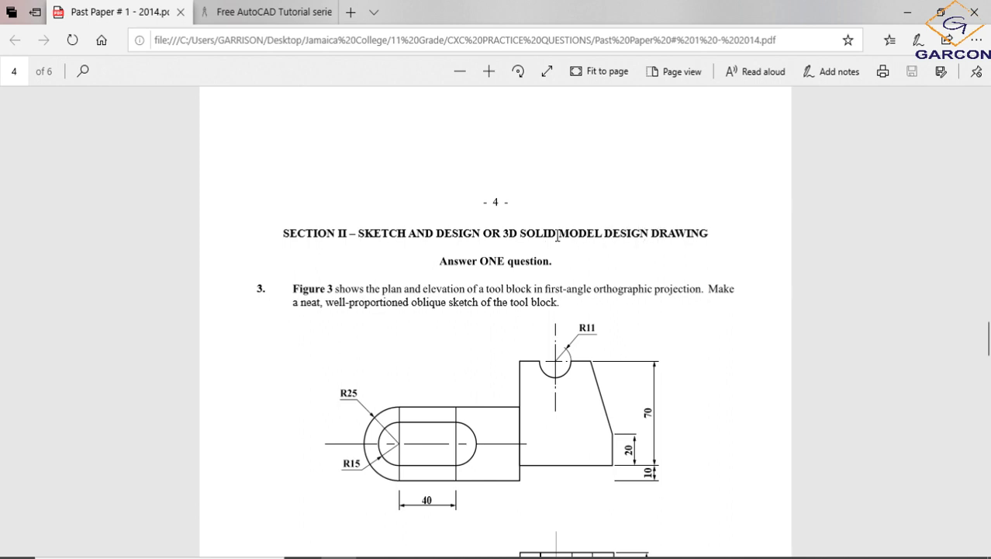
{"action": "left_click_drag", "start_coordinate": [551, 237], "coordinate": [709, 237]}
{"action": "right_click", "coordinate": [685, 235]}
{"action": "left_click", "coordinate": [713, 348]}
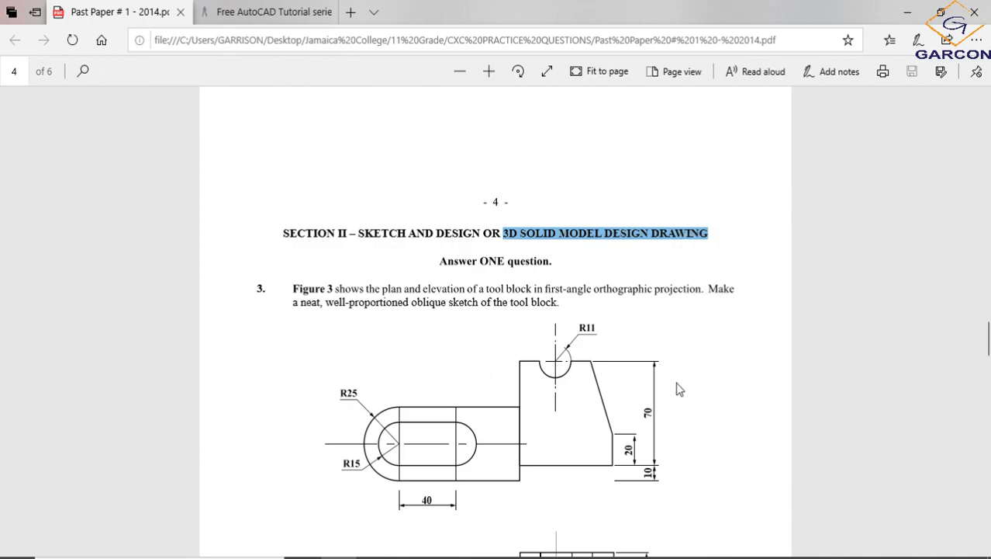
Step: Paste the copied heading into AutoCAD, then delete the garbled pasted text
{"action": "left_click", "coordinate": [516, 558]}
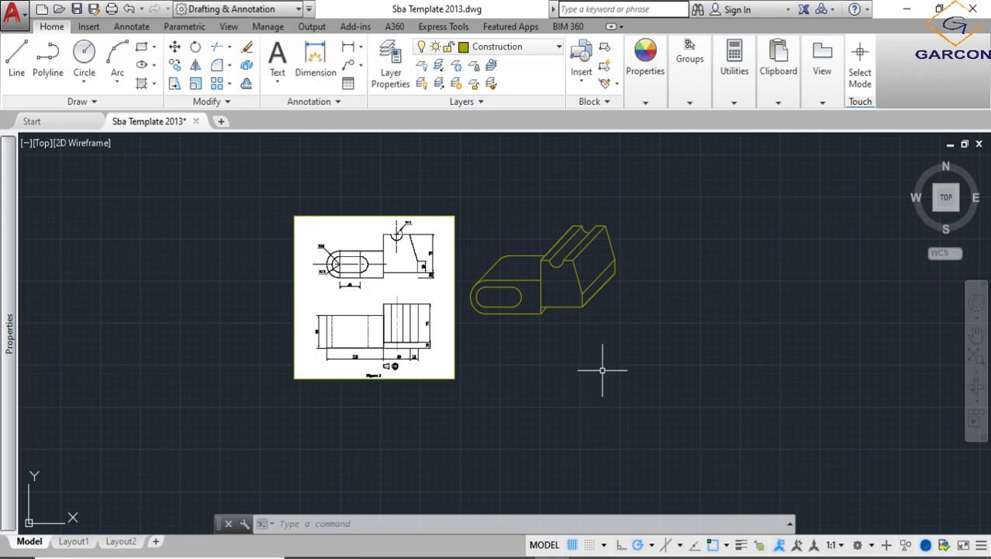
{"action": "key", "text": "ctrl+v"}
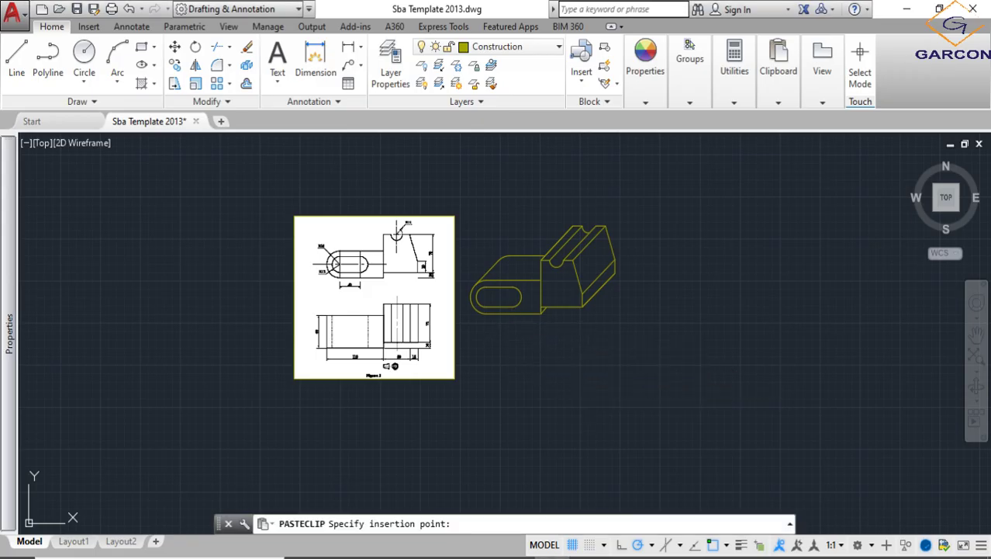
{"action": "scroll", "coordinate": [533, 359], "scroll_direction": "up", "scroll_amount": 5}
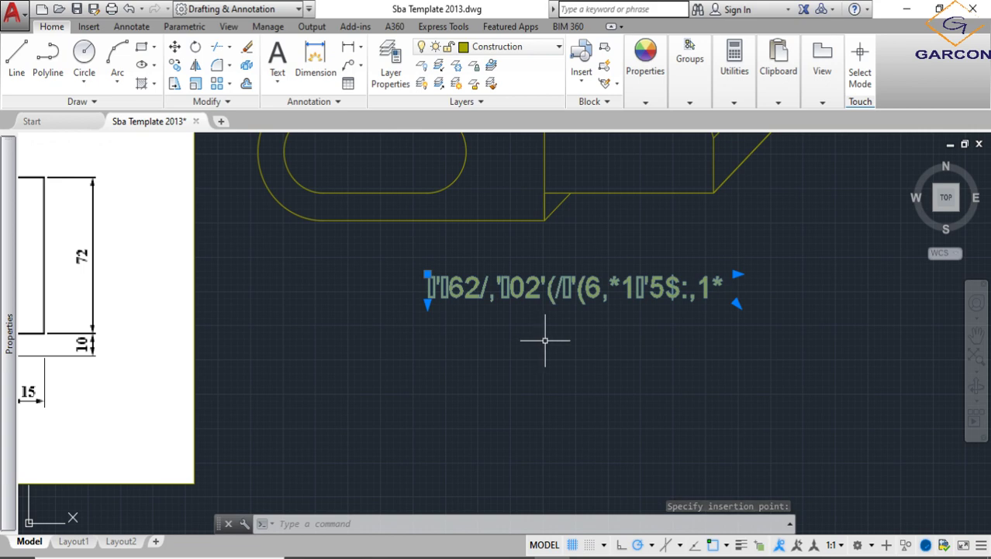
{"action": "left_click", "coordinate": [546, 339]}
{"action": "left_click", "coordinate": [537, 289]}
{"action": "key", "text": "Delete"}
{"action": "scroll", "coordinate": [546, 308], "scroll_direction": "down", "scroll_amount": 2}
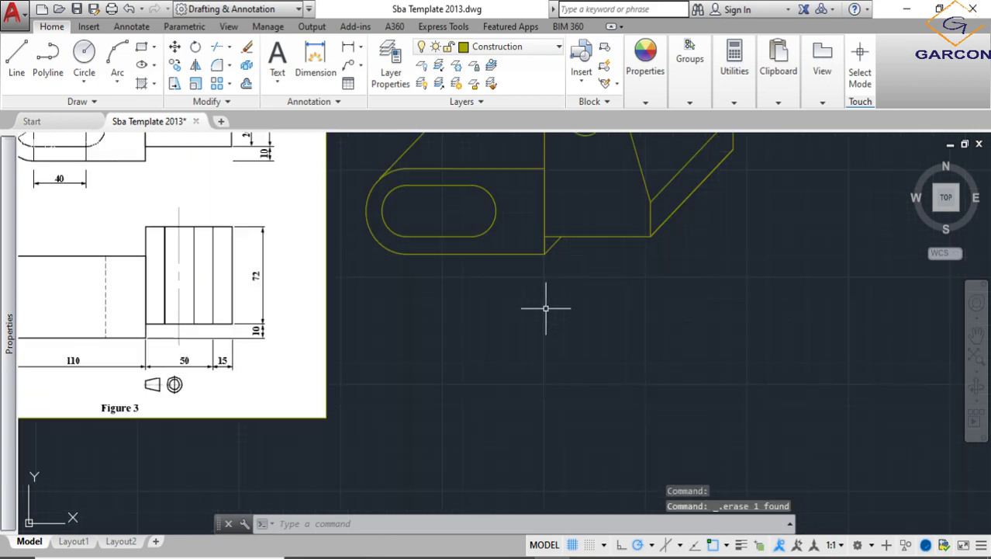
{"action": "scroll", "coordinate": [545, 308], "scroll_direction": "down", "scroll_amount": 5}
{"action": "scroll", "coordinate": [535, 312], "scroll_direction": "down", "scroll_amount": 6}
{"action": "scroll", "coordinate": [562, 319], "scroll_direction": "up", "scroll_amount": 2}
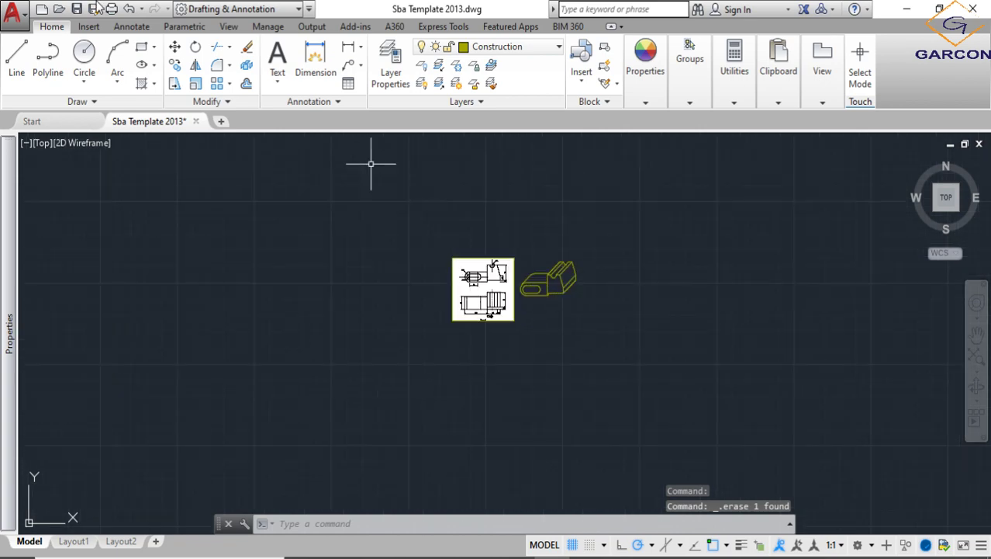
Step: Create a multiline text label reading 'Question 3 - Oblique Drawing' below the reference
{"action": "left_click", "coordinate": [277, 58]}
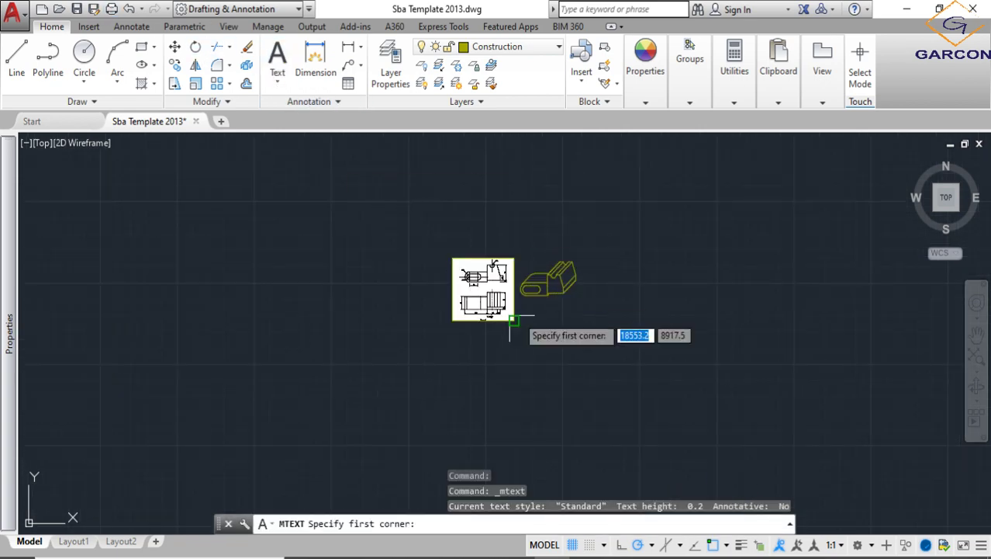
{"action": "scroll", "coordinate": [517, 313], "scroll_direction": "up", "scroll_amount": 2}
{"action": "left_click", "coordinate": [550, 289]}
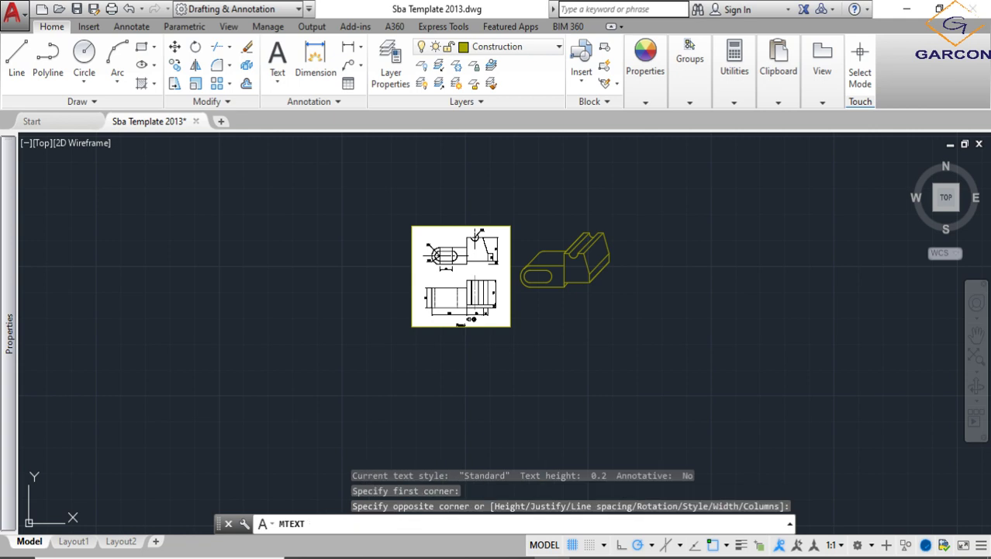
{"action": "left_click", "coordinate": [565, 315]}
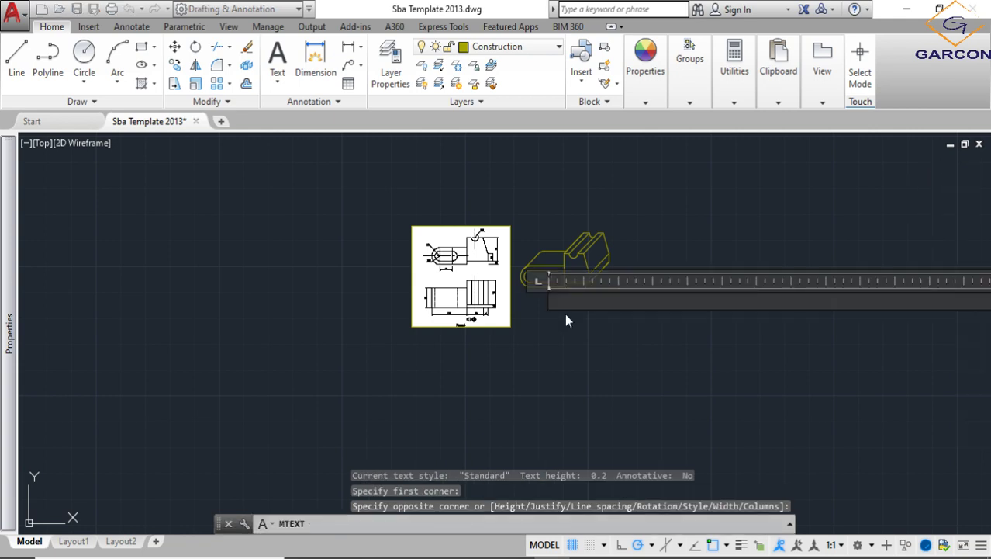
{"action": "type", "text": "Q"}
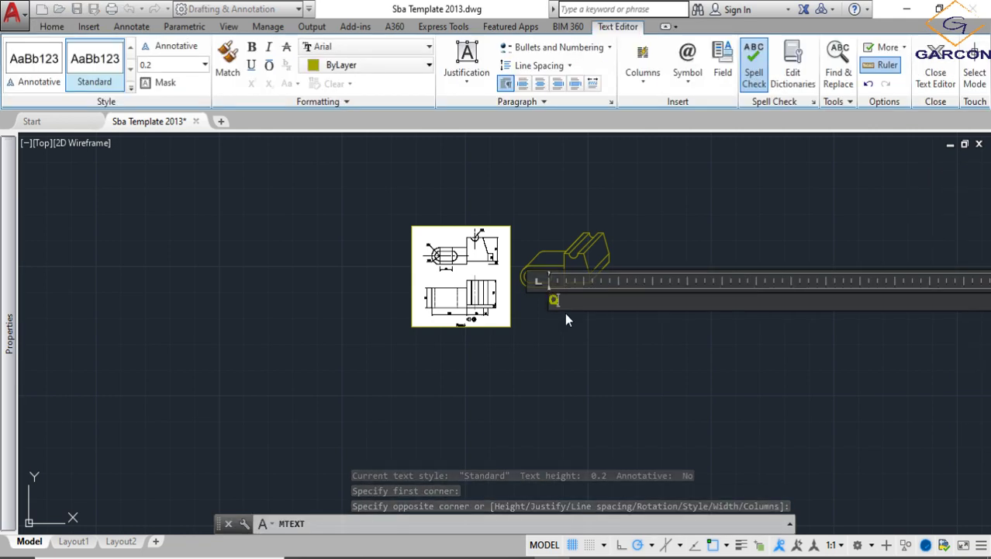
{"action": "type", "text": "uestio"}
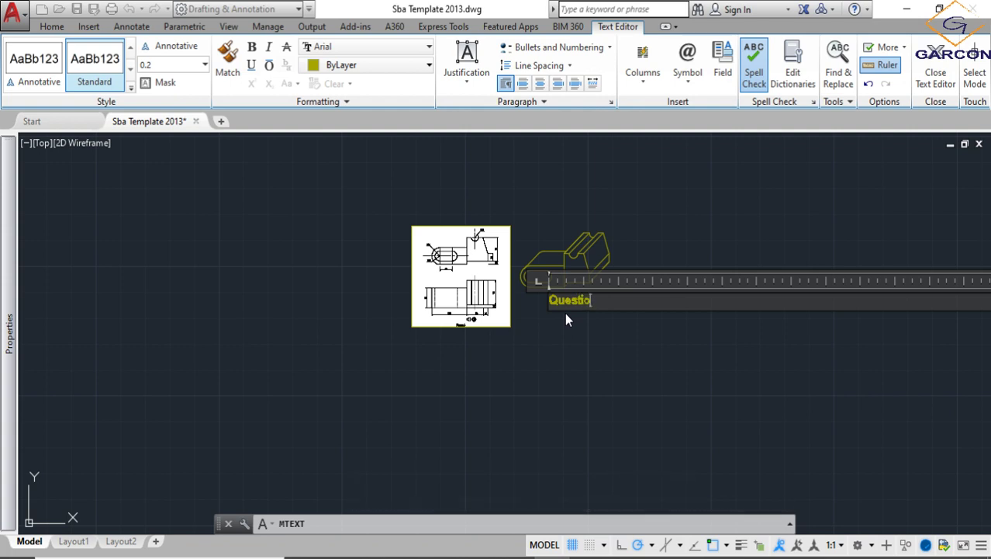
{"action": "type", "text": "n 3"}
{"action": "type", "text": " - Obl"}
{"action": "type", "text": "igue"}
{"action": "key", "text": "BackSpace"}
{"action": "key", "text": "BackSpace"}
{"action": "key", "text": "BackSpace"}
{"action": "type", "text": "que"}
{"action": "type", "text": " Draw"}
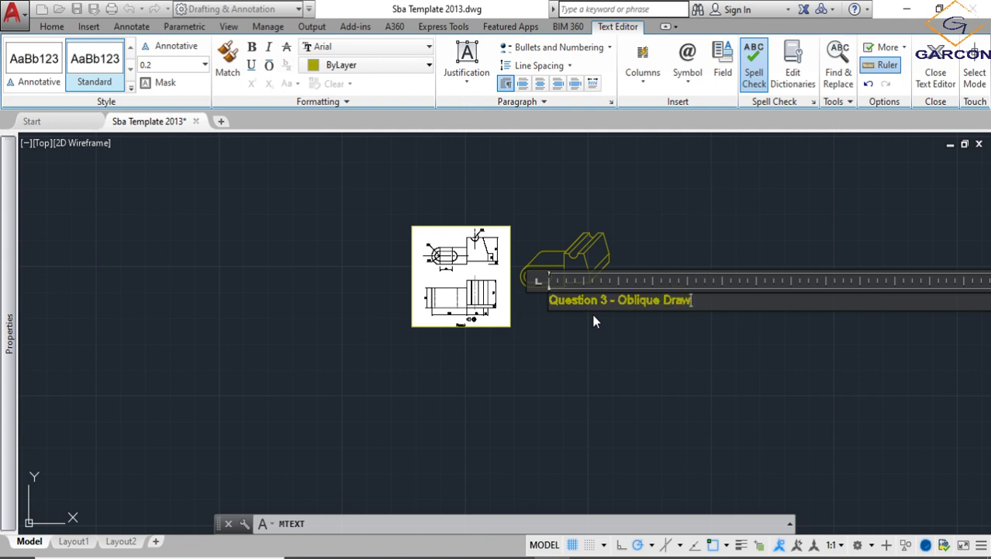
{"action": "type", "text": "o"}
{"action": "key", "text": "BackSpace"}
Step: Finish the 'Question 3 - Oblique Drawing' text and scale the label up
{"action": "type", "text": "ing"}
{"action": "key", "text": "Escape"}
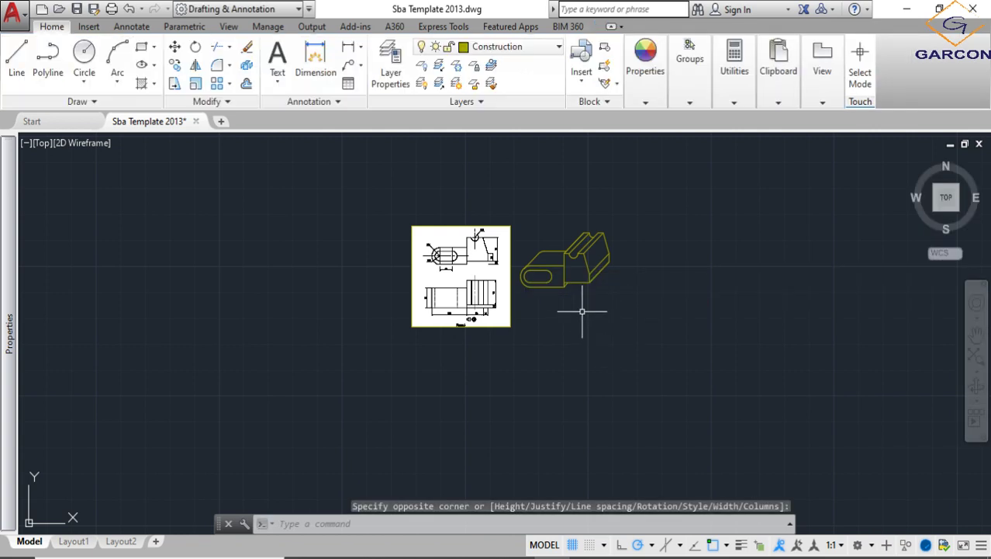
{"action": "scroll", "coordinate": [582, 312], "scroll_direction": "up", "scroll_amount": 4}
{"action": "scroll", "coordinate": [505, 274], "scroll_direction": "up", "scroll_amount": 5}
{"action": "left_click", "coordinate": [513, 279]}
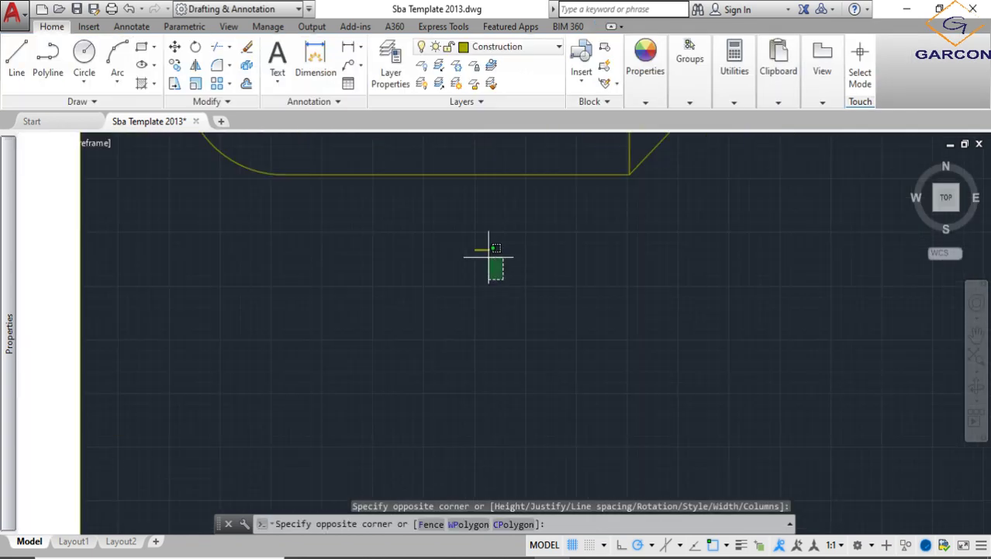
{"action": "left_click", "coordinate": [483, 258]}
{"action": "type", "text": "c"}
{"action": "key", "text": "Return"}
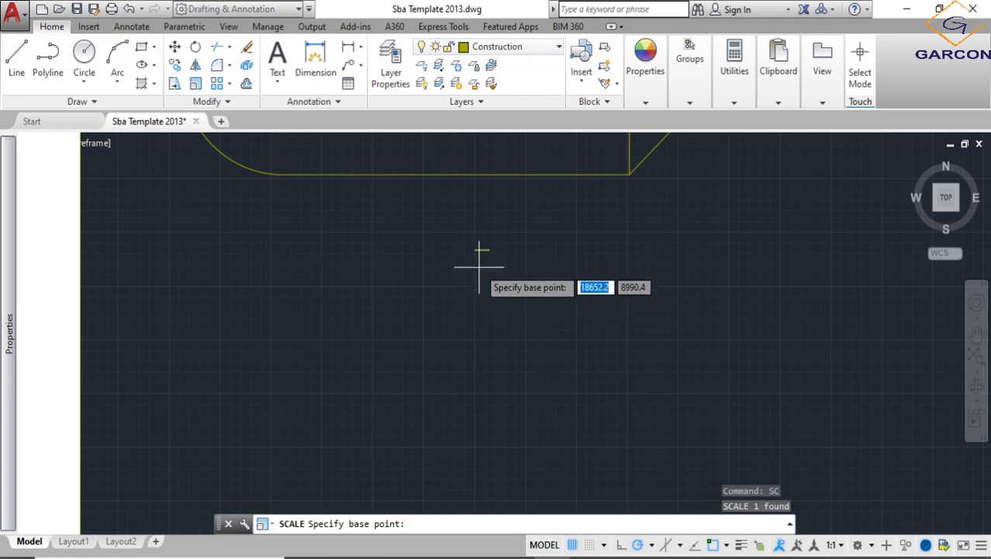
{"action": "left_click", "coordinate": [477, 251]}
{"action": "scroll", "coordinate": [515, 289], "scroll_direction": "down", "scroll_amount": 3}
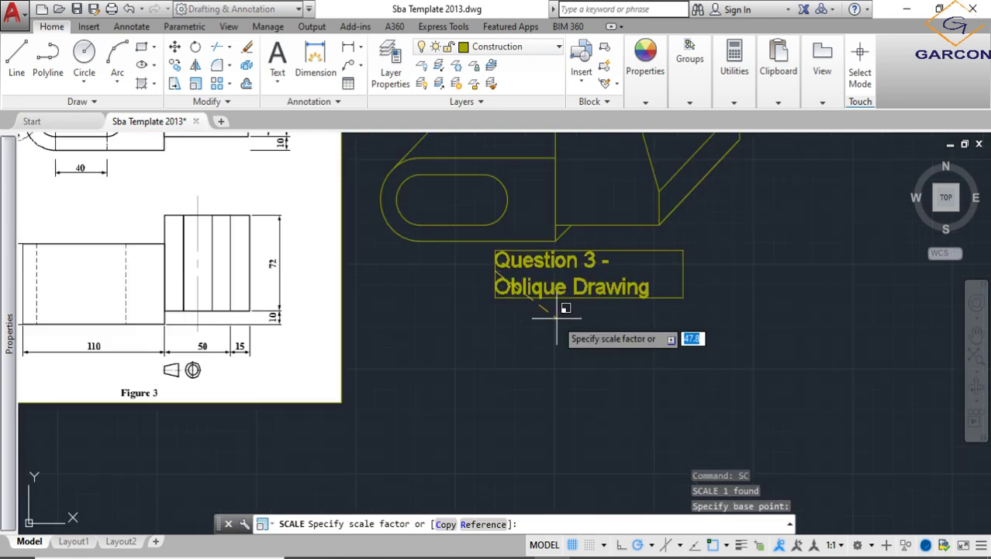
{"action": "left_click", "coordinate": [564, 311]}
Step: Widen the label onto a single line and move it below the oblique block
{"action": "left_click", "coordinate": [683, 250]}
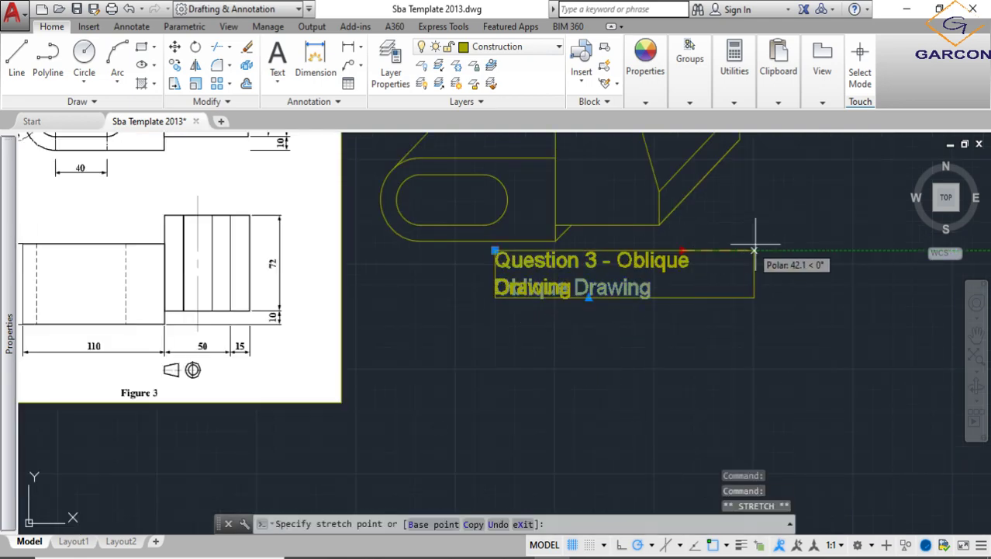
{"action": "left_click", "coordinate": [789, 232]}
{"action": "left_click", "coordinate": [495, 250]}
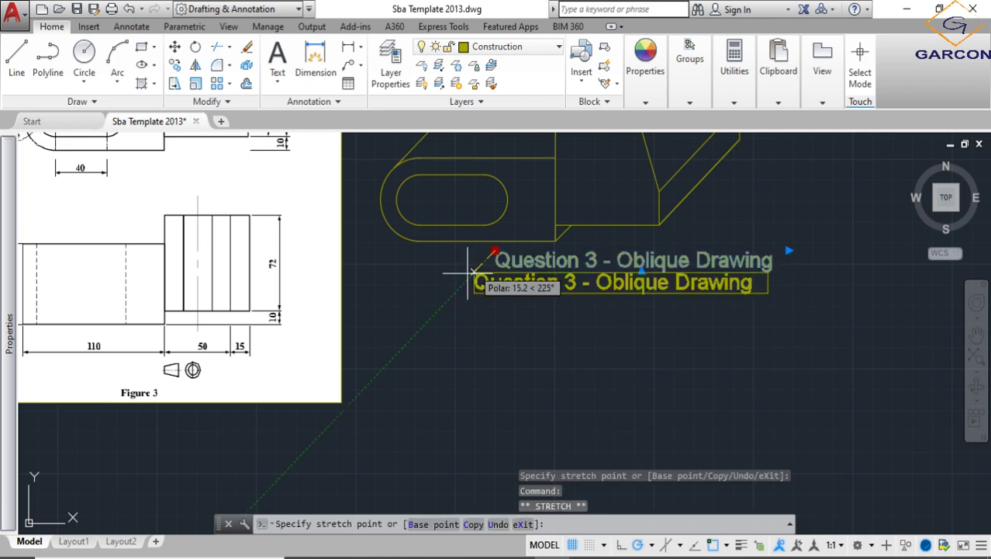
{"action": "left_click", "coordinate": [440, 286]}
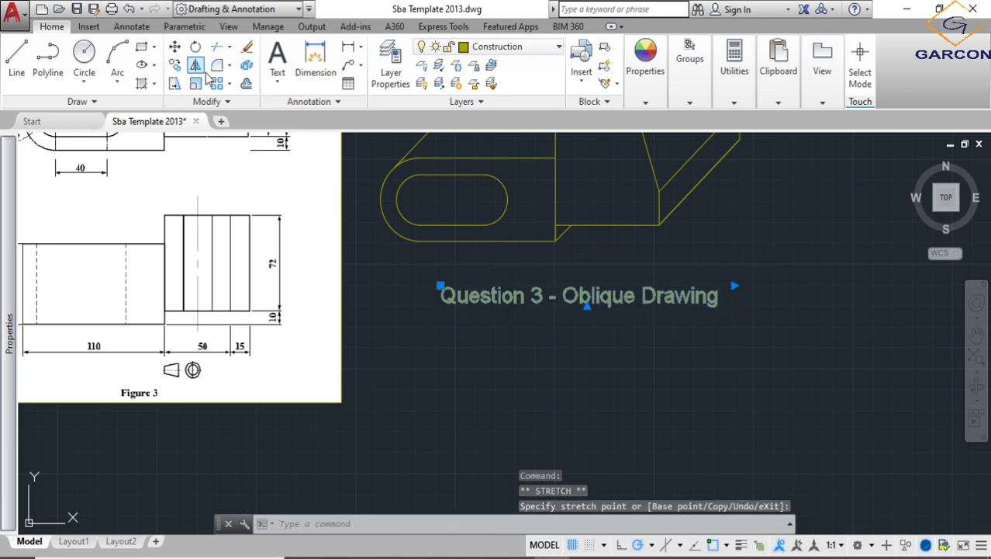
Step: Place a duplicate of the label directly below the original
{"action": "left_click", "coordinate": [177, 68]}
{"action": "left_click", "coordinate": [441, 307]}
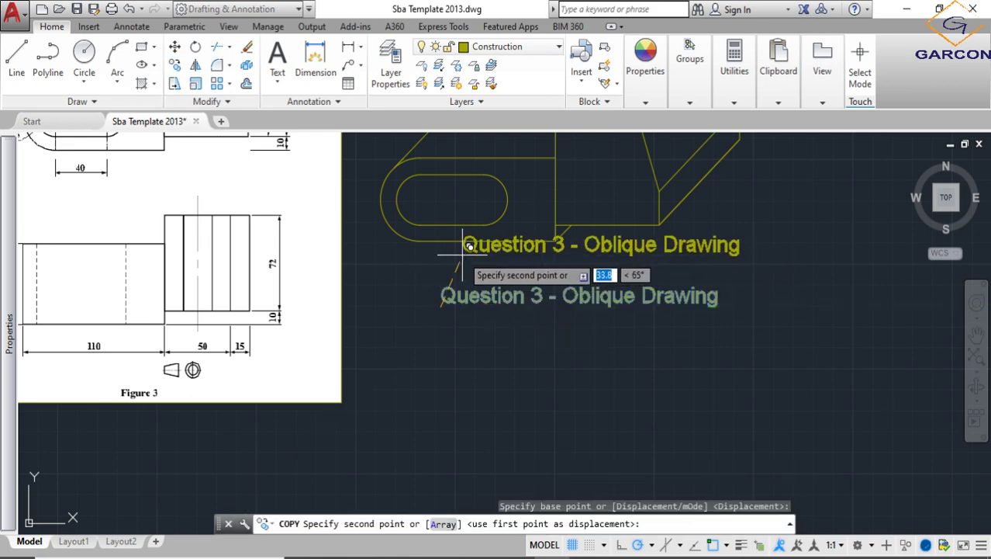
{"action": "left_click", "coordinate": [440, 287]}
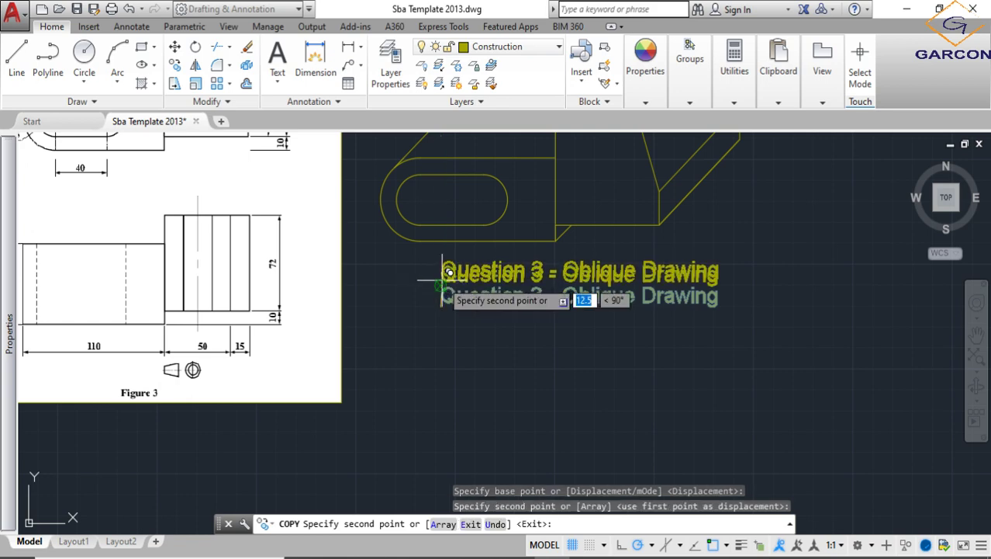
{"action": "key", "text": "Escape"}
{"action": "left_click", "coordinate": [452, 270]}
{"action": "key", "text": "Escape"}
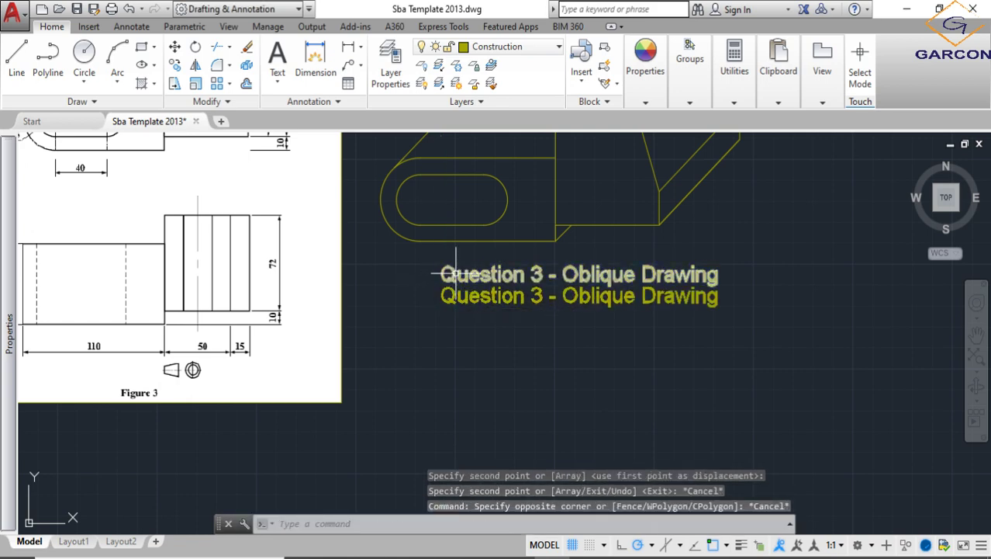
Step: Edit the lower label copy so it reads 'Title: - Tool Block'
{"action": "double_click", "coordinate": [444, 268]}
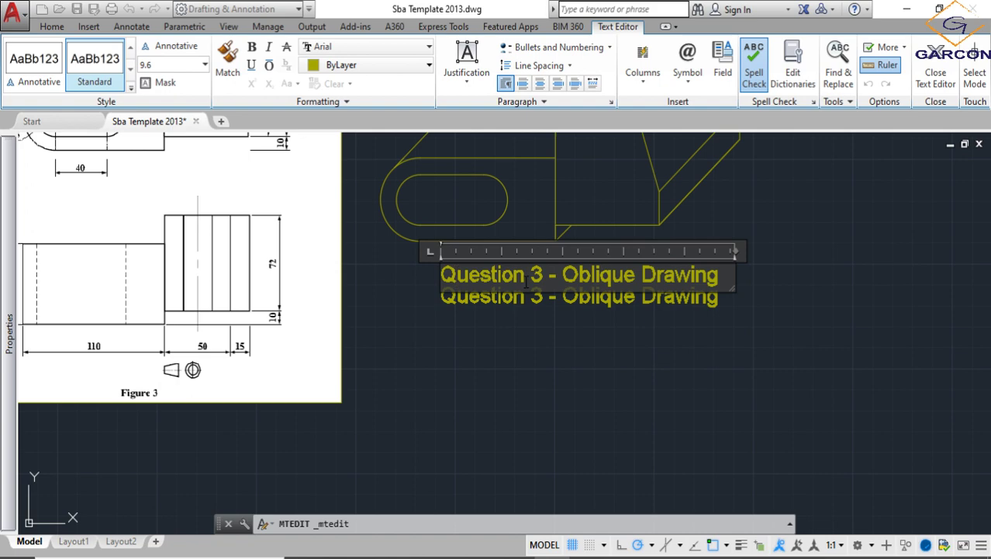
{"action": "left_click", "coordinate": [520, 317]}
{"action": "double_click", "coordinate": [519, 298]}
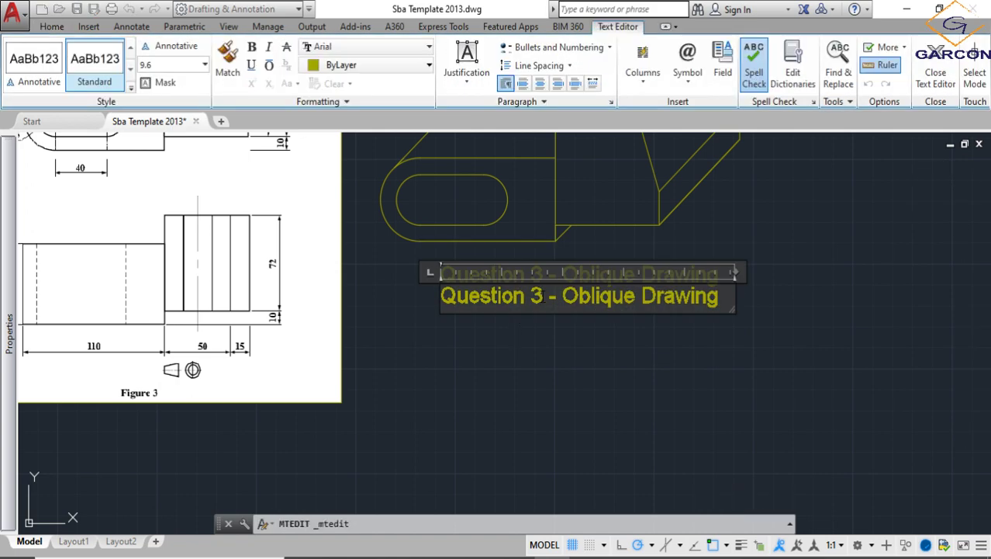
{"action": "left_click_drag", "start_coordinate": [544, 296], "coordinate": [442, 301]}
{"action": "type", "text": "Tit"}
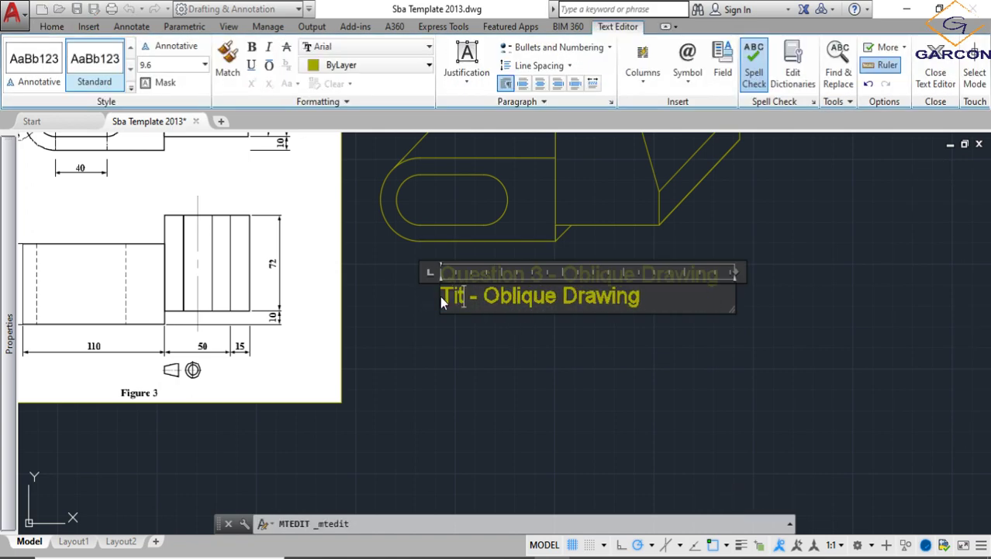
{"action": "type", "text": "le:"}
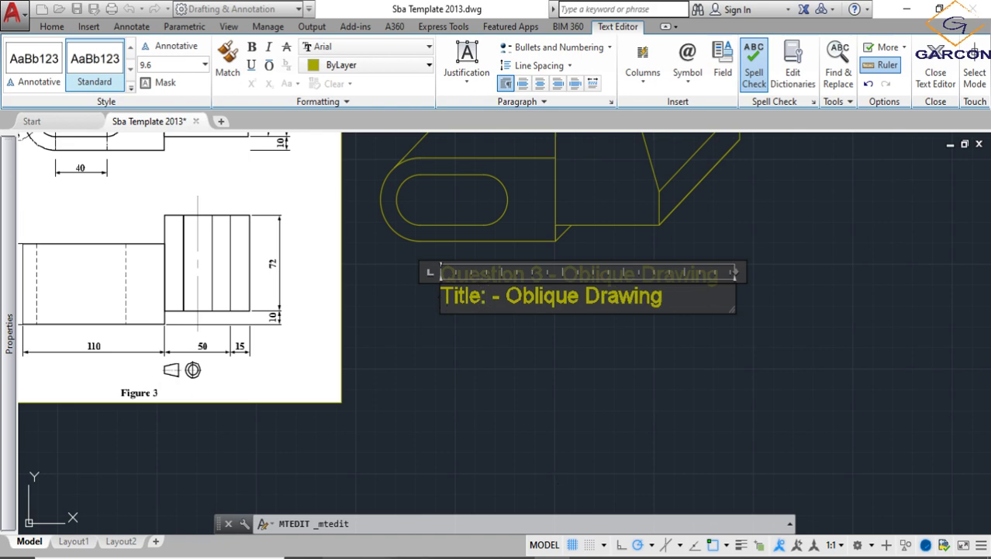
{"action": "key", "text": "alt+Tab"}
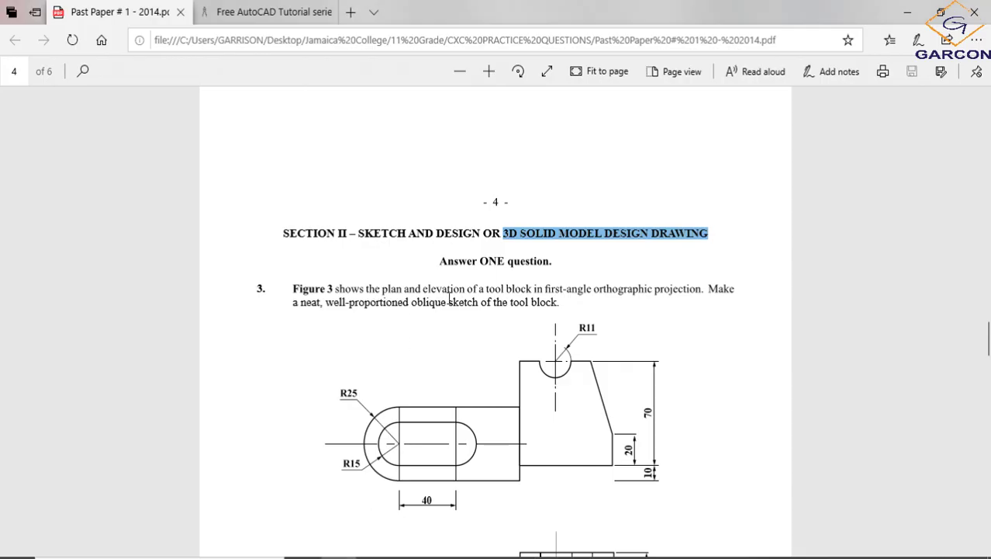
{"action": "key", "text": "alt+Tab"}
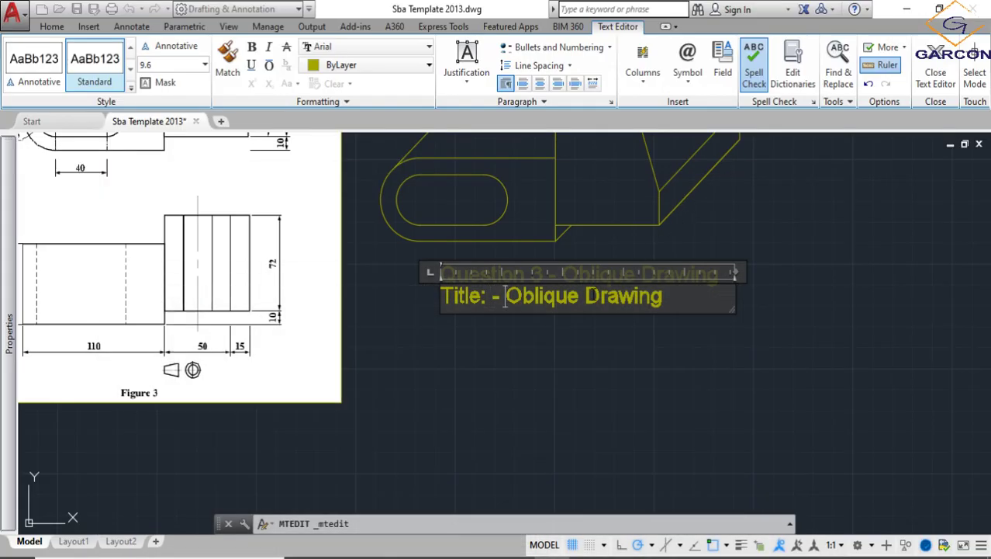
{"action": "key", "text": "Delete"}
{"action": "key", "text": "Delete"}
{"action": "key", "text": "Delete"}
{"action": "key", "text": "Delete"}
{"action": "key", "text": "Delete"}
{"action": "key", "text": "Delete"}
{"action": "key", "text": "Delete"}
{"action": "key", "text": "Delete"}
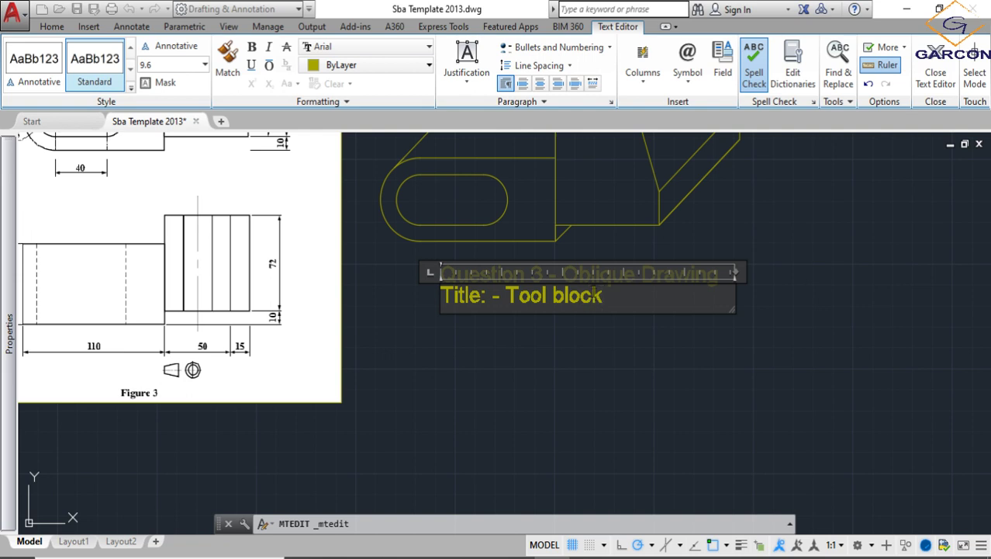
{"action": "key", "text": "BackSpace"}
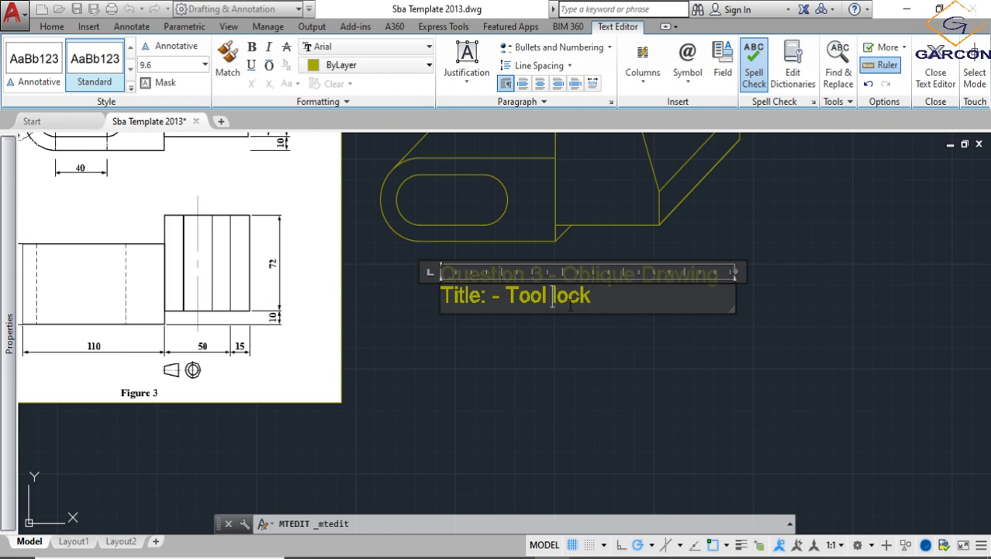
{"action": "type", "text": "B"}
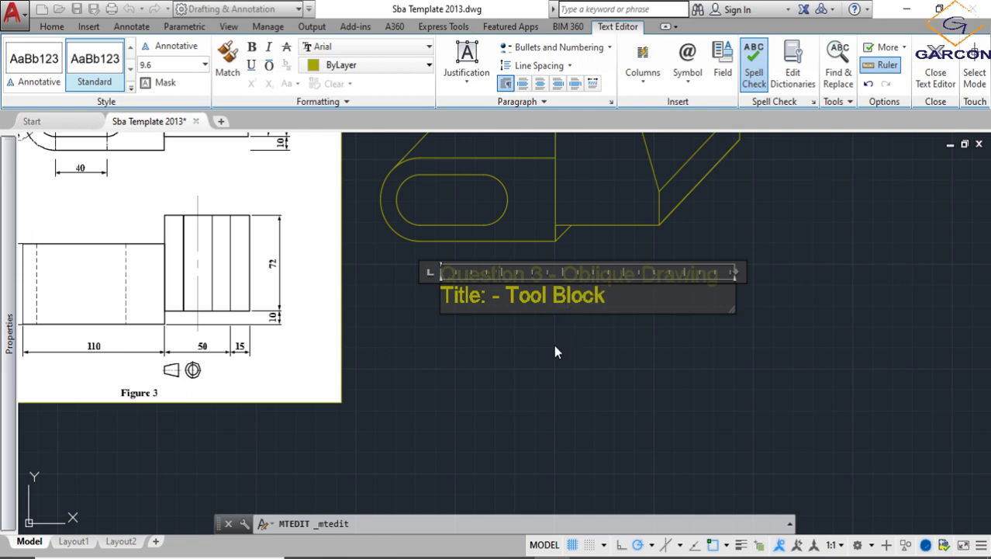
{"action": "left_click", "coordinate": [538, 340]}
{"action": "scroll", "coordinate": [539, 341], "scroll_direction": "down", "scroll_amount": 2}
{"action": "scroll", "coordinate": [522, 332], "scroll_direction": "down", "scroll_amount": 2}
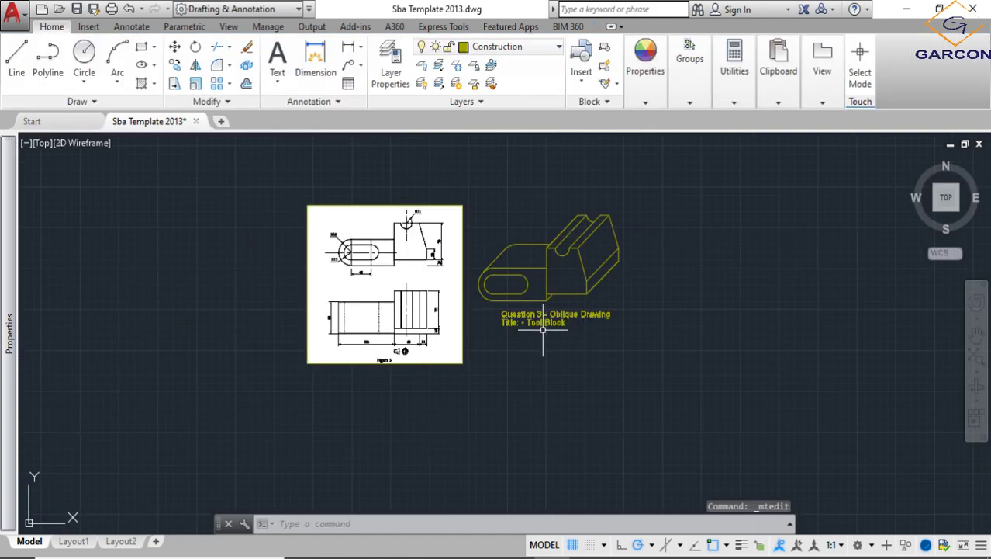
{"action": "scroll", "coordinate": [589, 327], "scroll_direction": "up", "scroll_amount": 4}
{"action": "scroll", "coordinate": [566, 334], "scroll_direction": "up", "scroll_amount": 1}
{"action": "scroll", "coordinate": [541, 402], "scroll_direction": "down", "scroll_amount": 3}
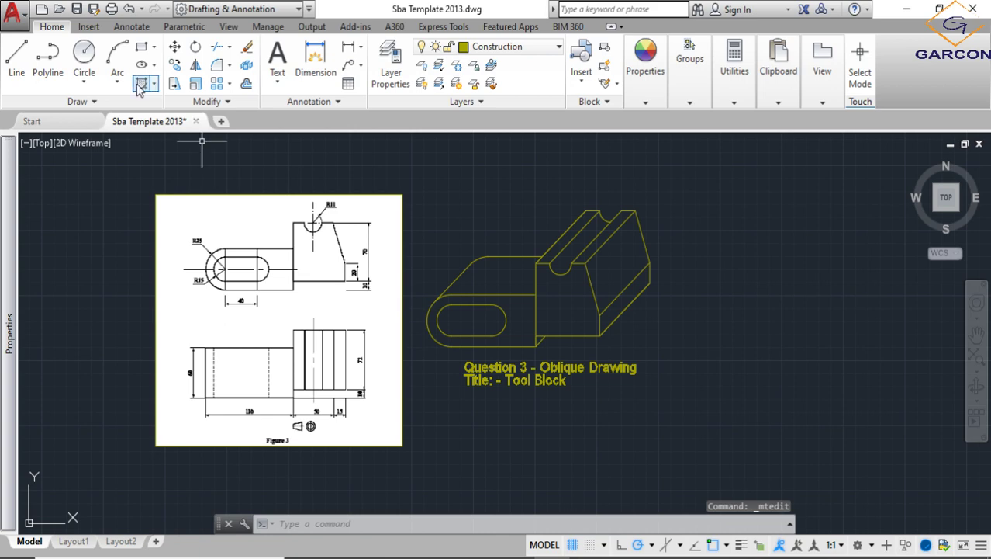
{"action": "scroll", "coordinate": [524, 409], "scroll_direction": "up", "scroll_amount": 4}
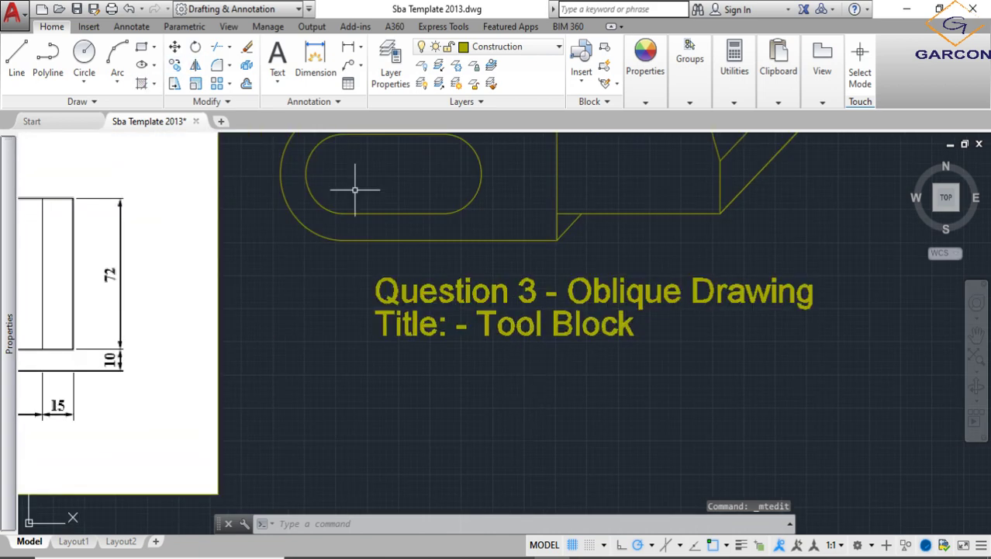
{"action": "left_click", "coordinate": [175, 66]}
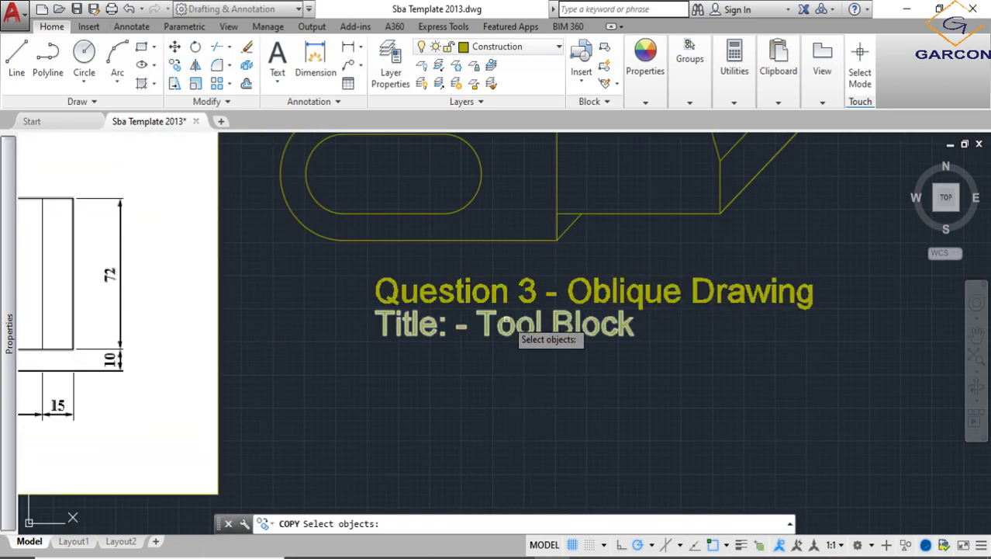
{"action": "left_click", "coordinate": [509, 325]}
{"action": "key", "text": "Escape"}
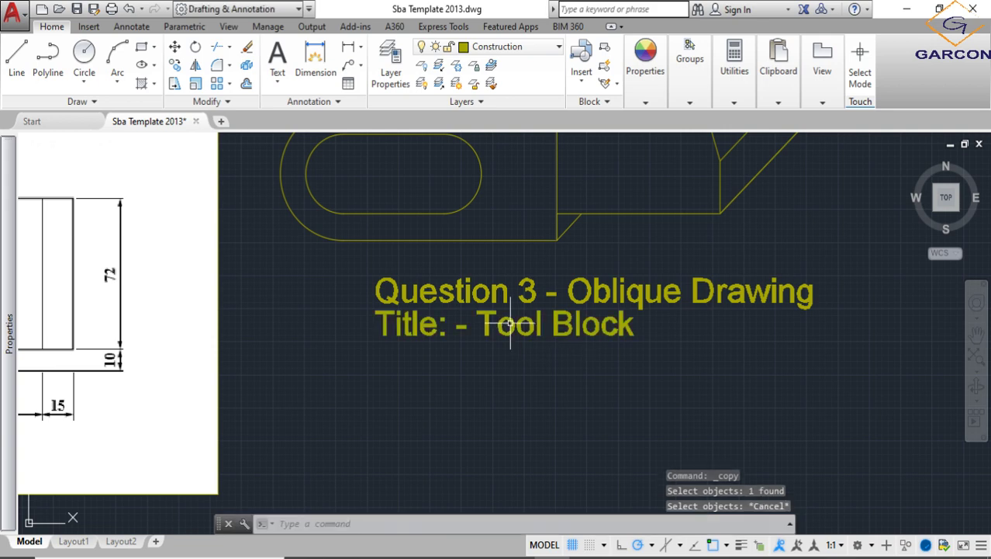
{"action": "scroll", "coordinate": [528, 341], "scroll_direction": "down", "scroll_amount": 2}
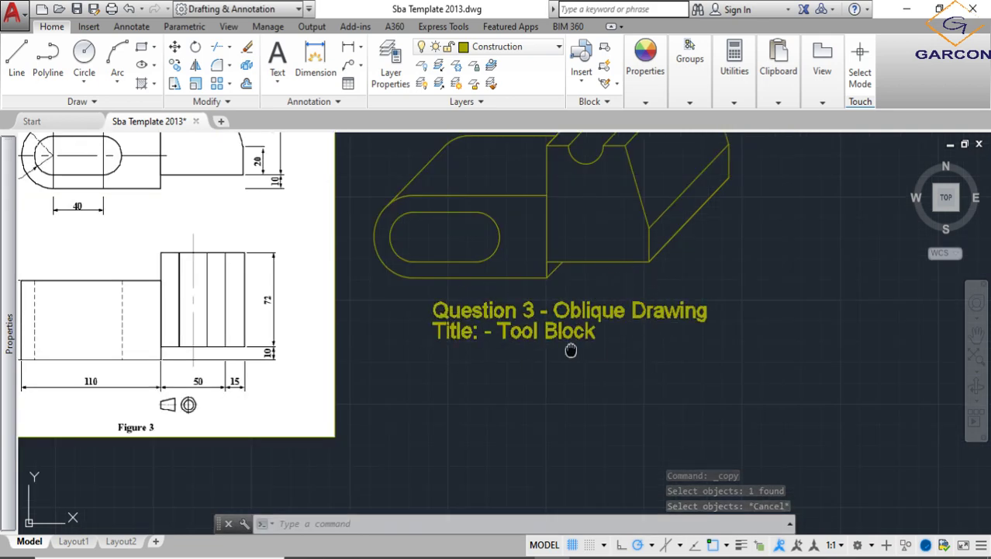
{"action": "scroll", "coordinate": [571, 348], "scroll_direction": "down", "scroll_amount": 1}
{"action": "scroll", "coordinate": [509, 333], "scroll_direction": "down", "scroll_amount": 1}
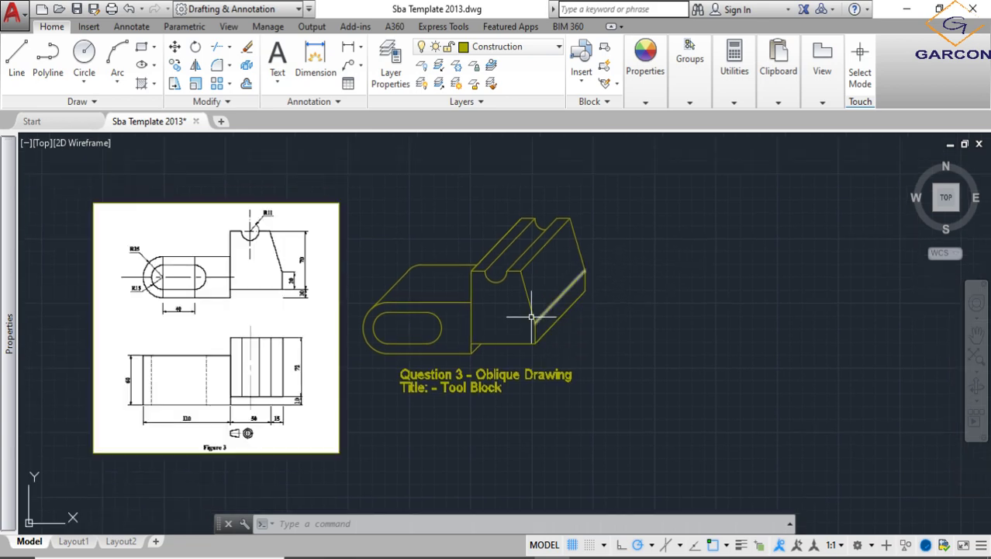
{"action": "scroll", "coordinate": [571, 317], "scroll_direction": "up", "scroll_amount": 1}
{"action": "scroll", "coordinate": [557, 315], "scroll_direction": "up", "scroll_amount": 1}
{"action": "scroll", "coordinate": [557, 315], "scroll_direction": "down", "scroll_amount": 2}
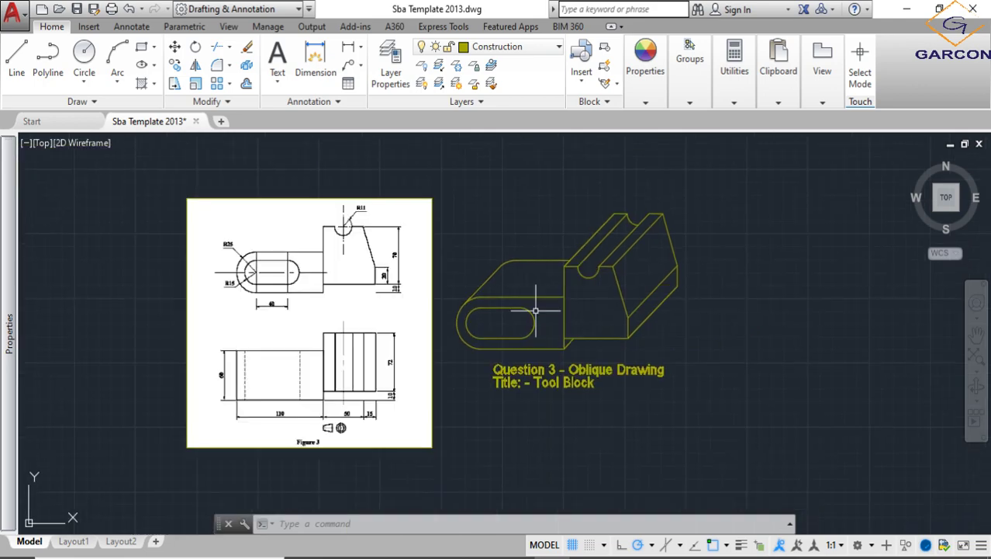